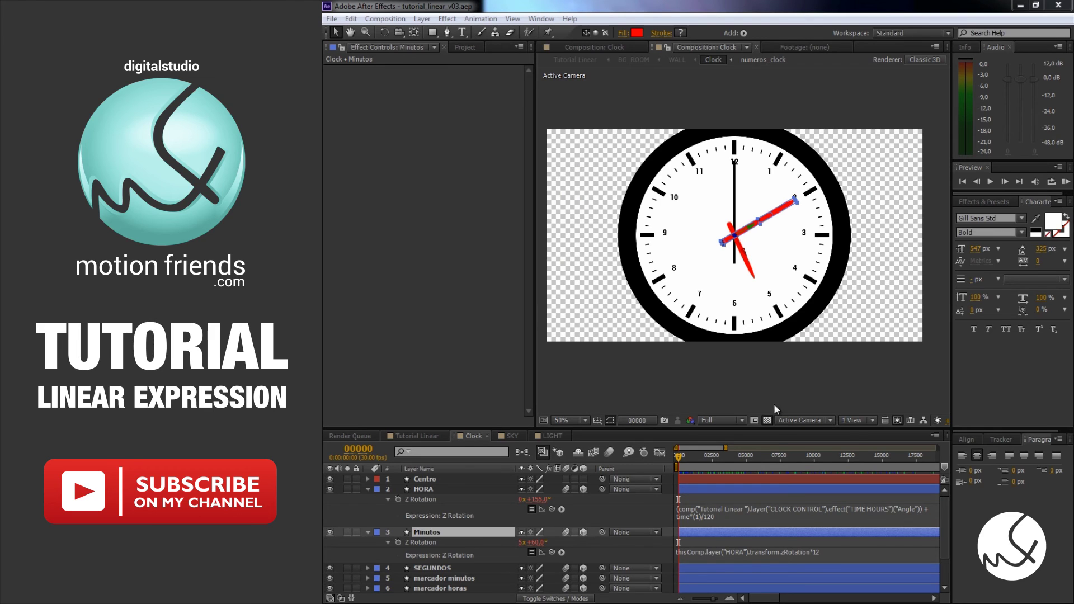
# - Scrub the Clock timeline, zoomed out to the full duration, to watch the hands turn
pyautogui.moveTo(945, 512)
pyautogui.mouseDown()
pyautogui.moveTo(944, 527)
pyautogui.moveTo(944, 502)
pyautogui.mouseUp()
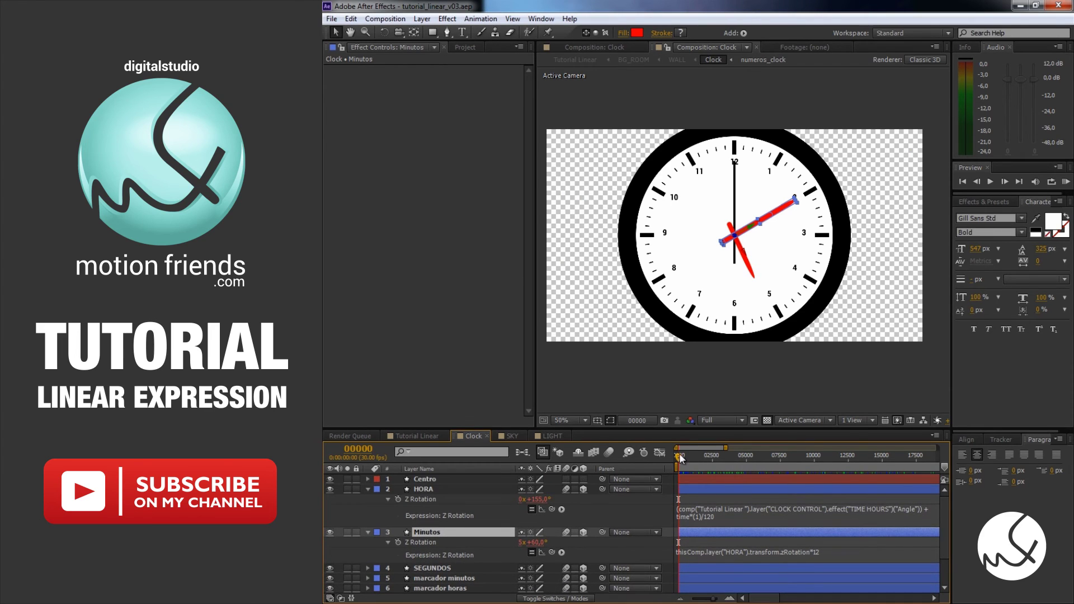
pyautogui.moveTo(679, 453)
pyautogui.mouseDown()
pyautogui.moveTo(860, 463)
pyautogui.moveTo(767, 464)
pyautogui.mouseUp()
pyautogui.press('-')
pyautogui.press('-')
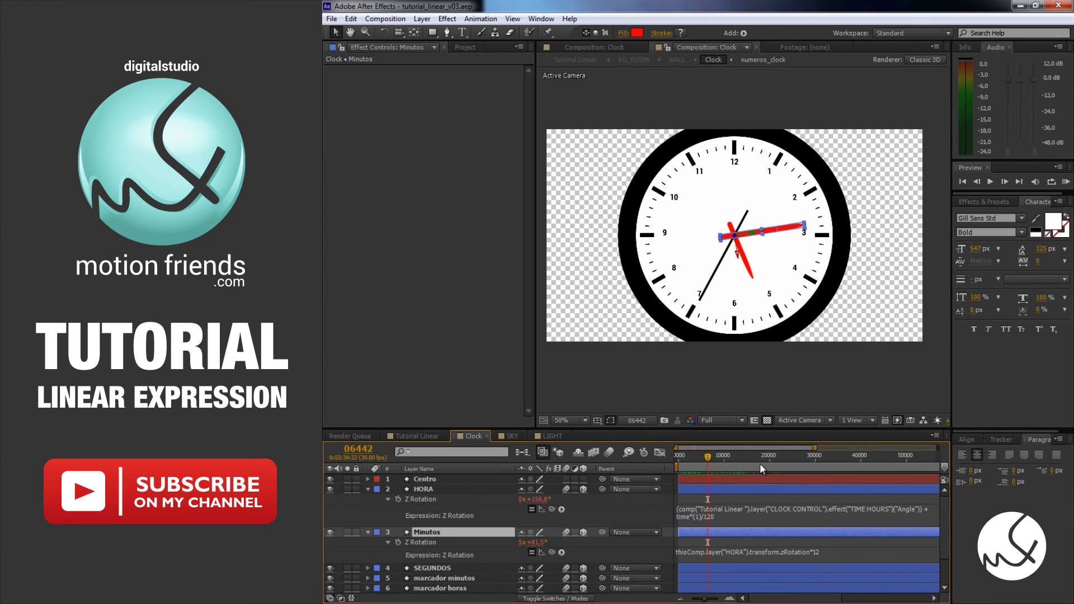
pyautogui.moveTo(692, 461)
pyautogui.mouseDown()
pyautogui.moveTo(821, 461)
pyautogui.moveTo(716, 464)
pyautogui.mouseUp()
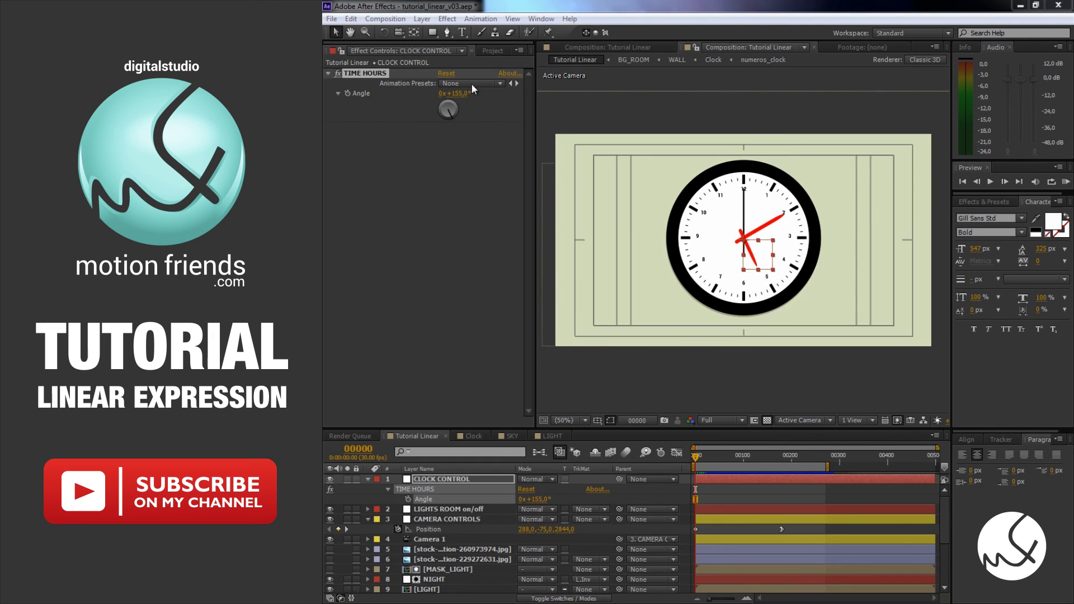
# - Try the clock Angle at 0° and 200° for night, then set it back to 155°
pyautogui.click(502, 95)
pyautogui.hotkey('ctrl', 'z')
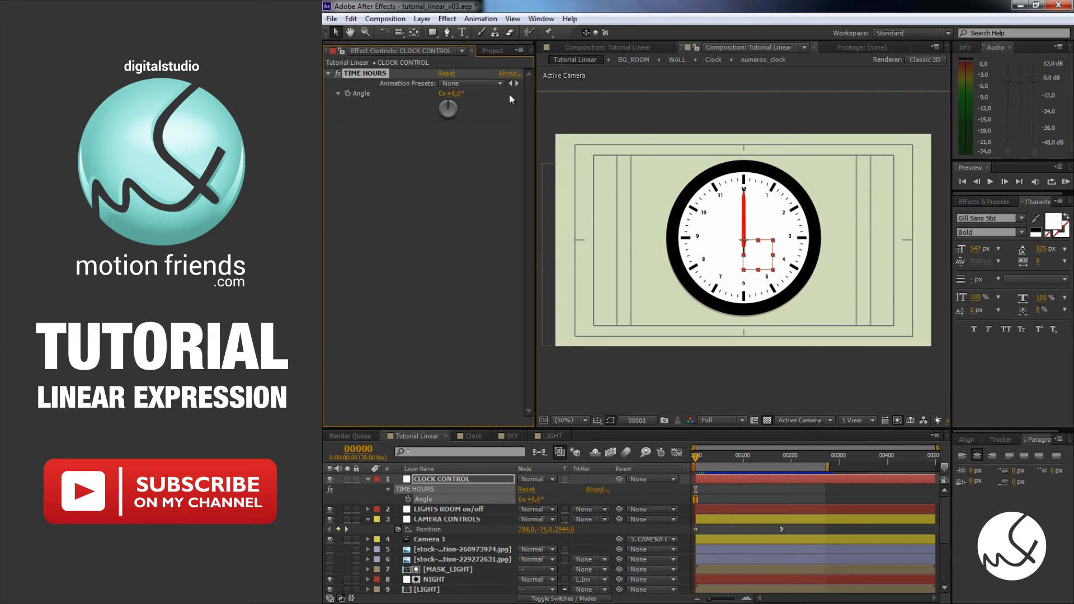
pyautogui.click(454, 93)
pyautogui.write('200')
pyautogui.press('Return')
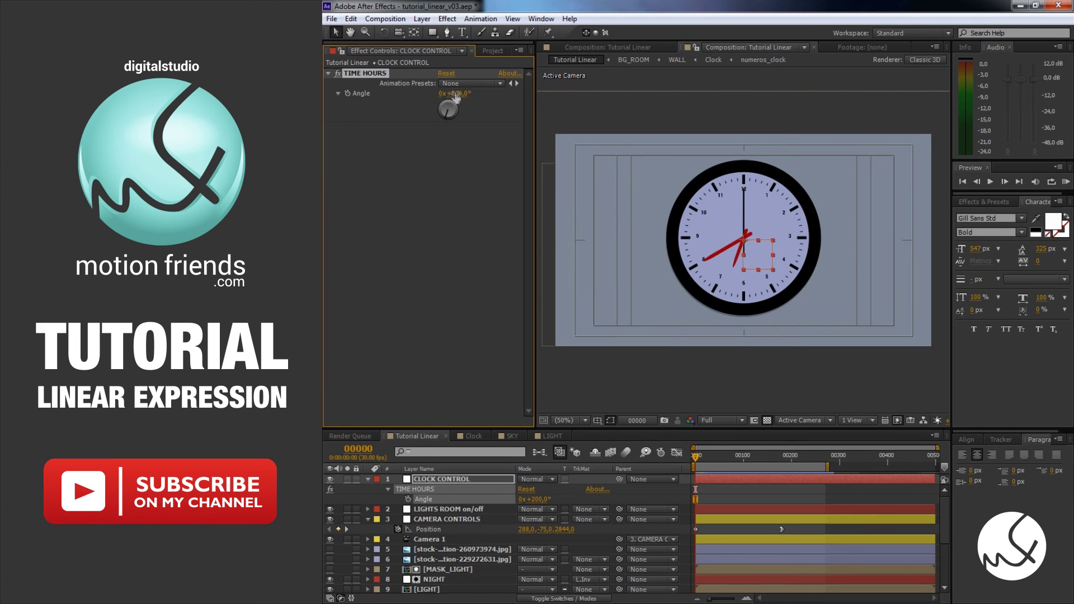
pyautogui.click(456, 94)
pyautogui.write('135')
pyautogui.press('Return')
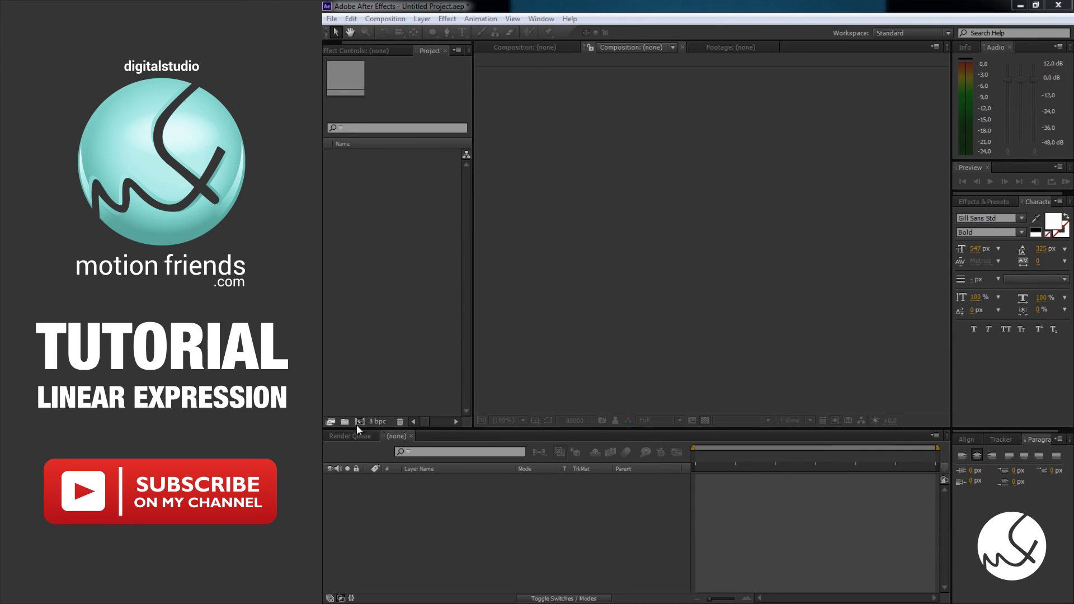
# - Create a 720×720, 30 fps composition named Relogio lasting 108001 frames
pyautogui.click(358, 423)
pyautogui.write('Rel')
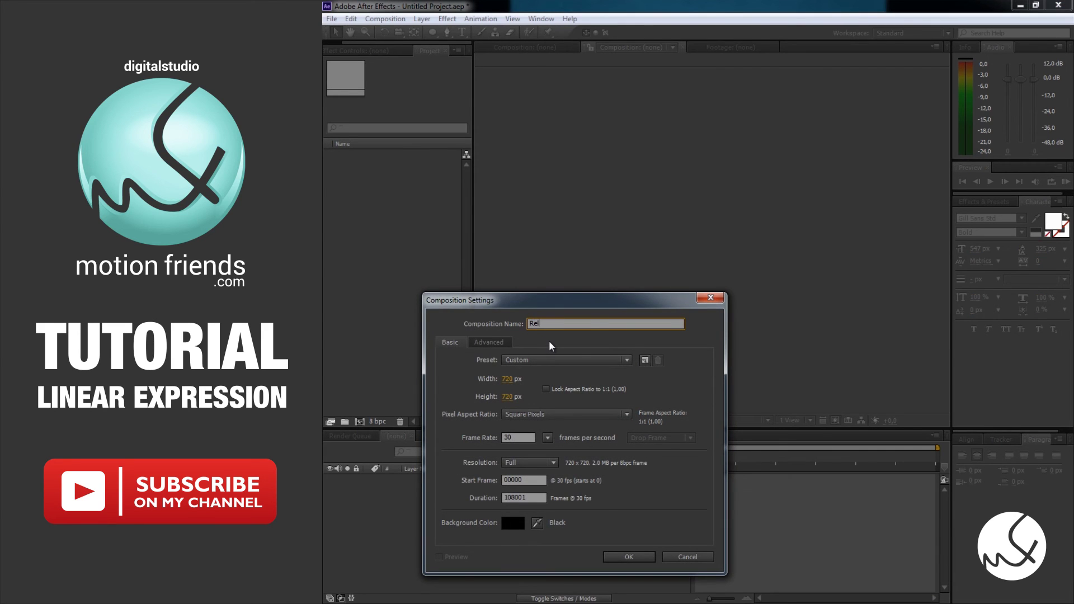
pyautogui.write('ogio')
pyautogui.click(512, 498)
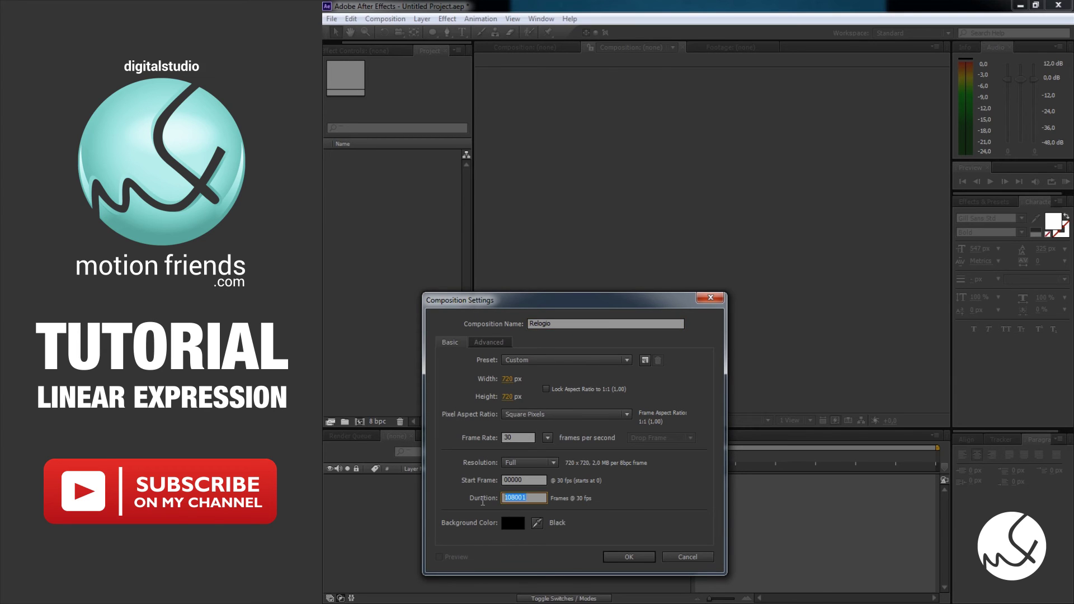
pyautogui.click(643, 558)
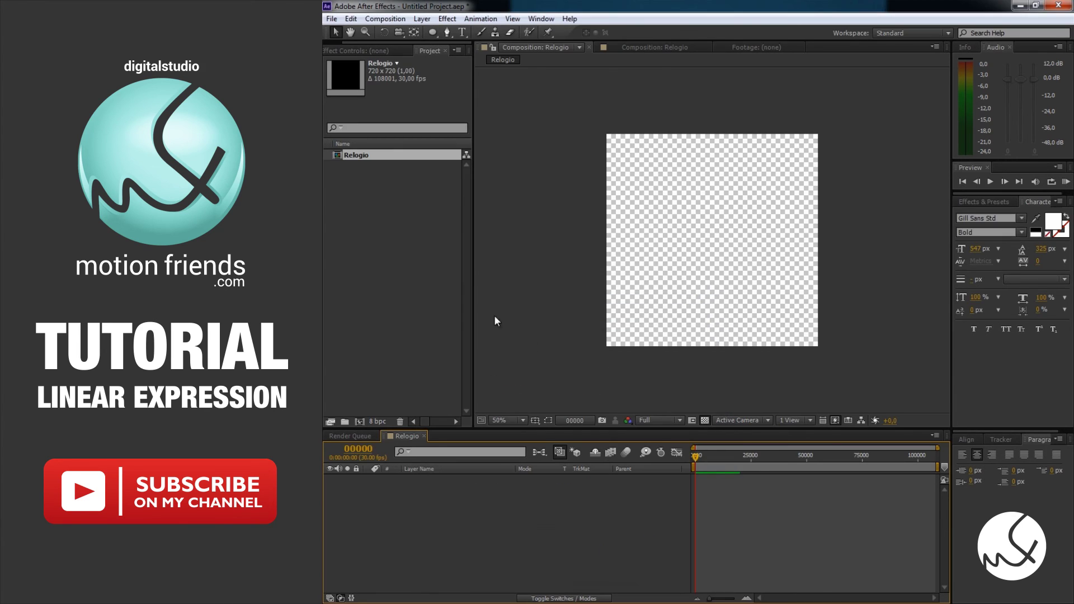
# - Create a full-composition ellipse shape layer with size 670
pyautogui.doubleClick(432, 32)
pyautogui.click(387, 499)
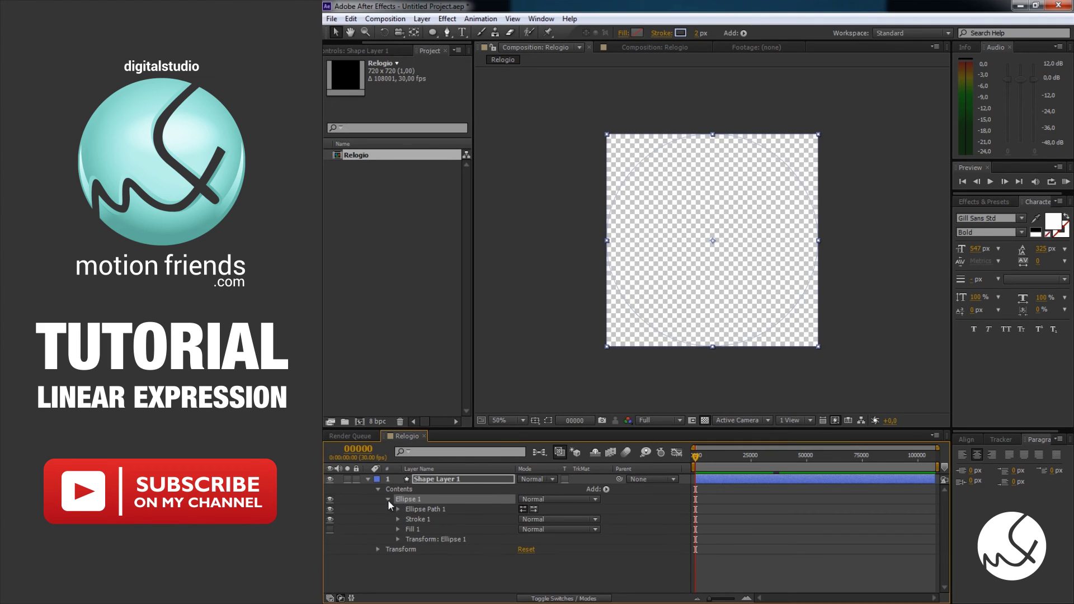
pyautogui.click(398, 509)
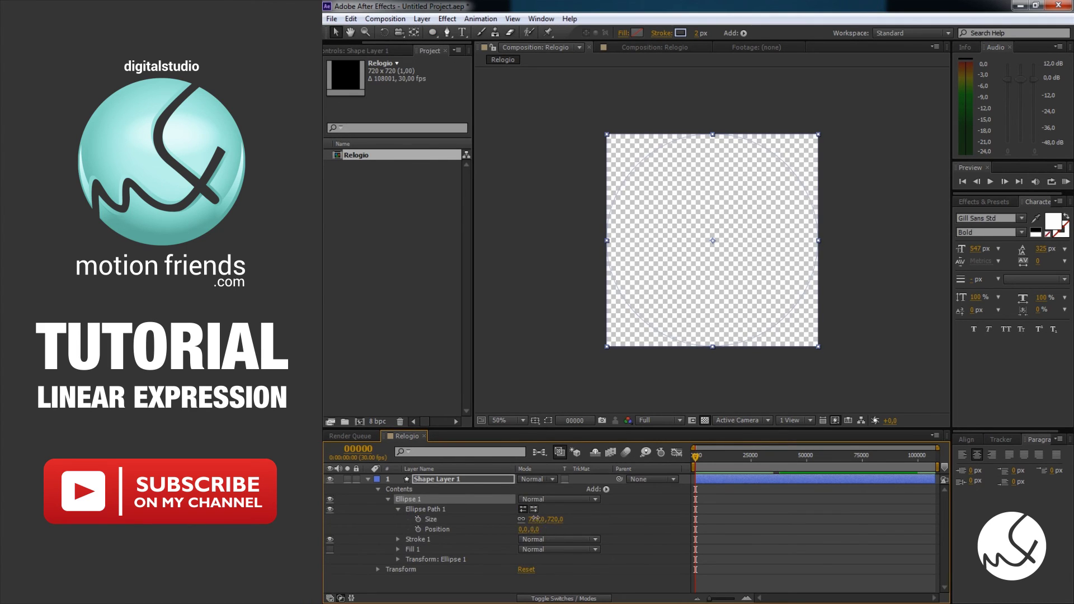
pyautogui.click(538, 519)
pyautogui.write('670')
pyautogui.press('Return')
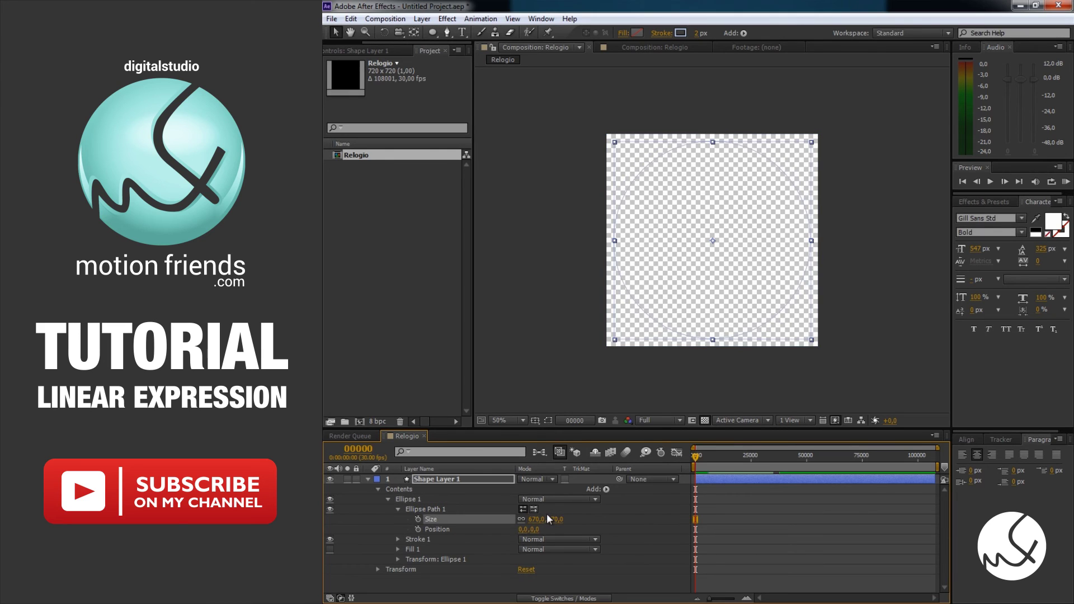
# - Give the ellipse a black stroke 120 wide
pyautogui.click(398, 539)
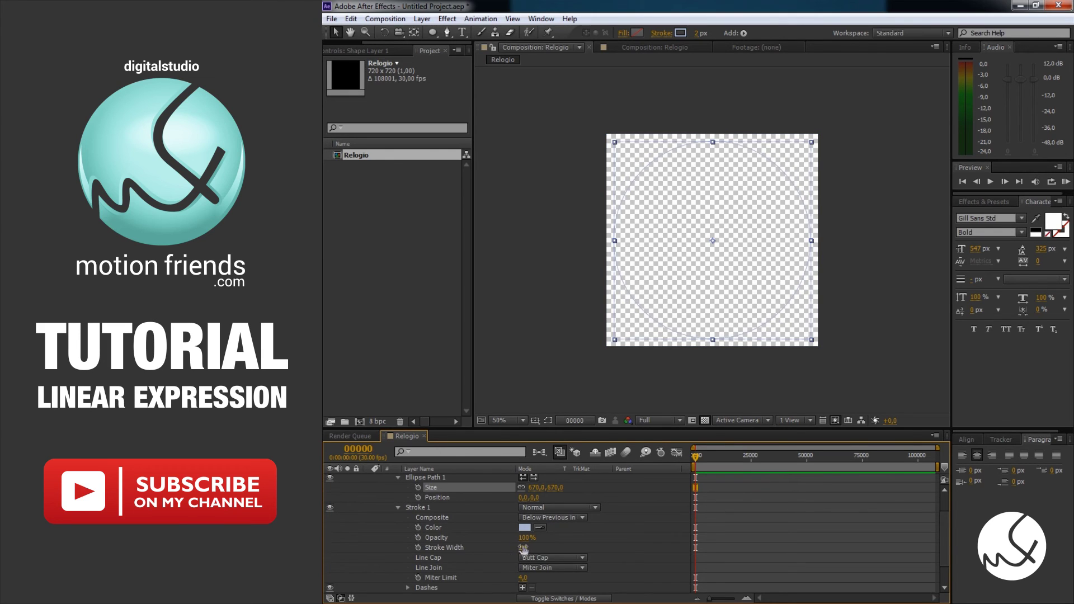
pyautogui.click(525, 547)
pyautogui.write('120')
pyautogui.press('Return')
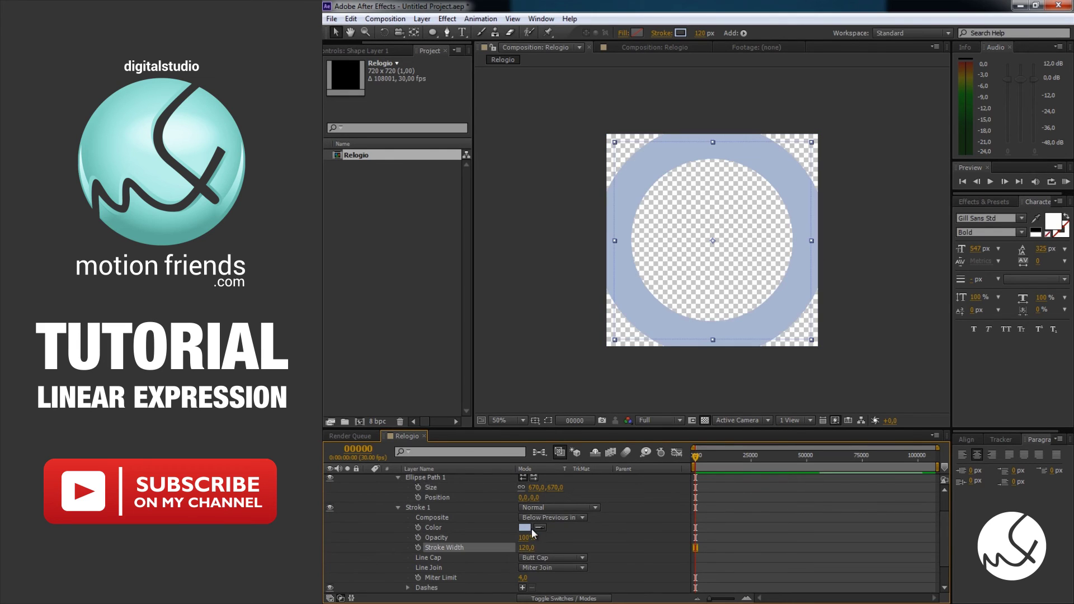
pyautogui.click(525, 527)
pyautogui.moveTo(439, 335); pyautogui.dragTo(451, 377)
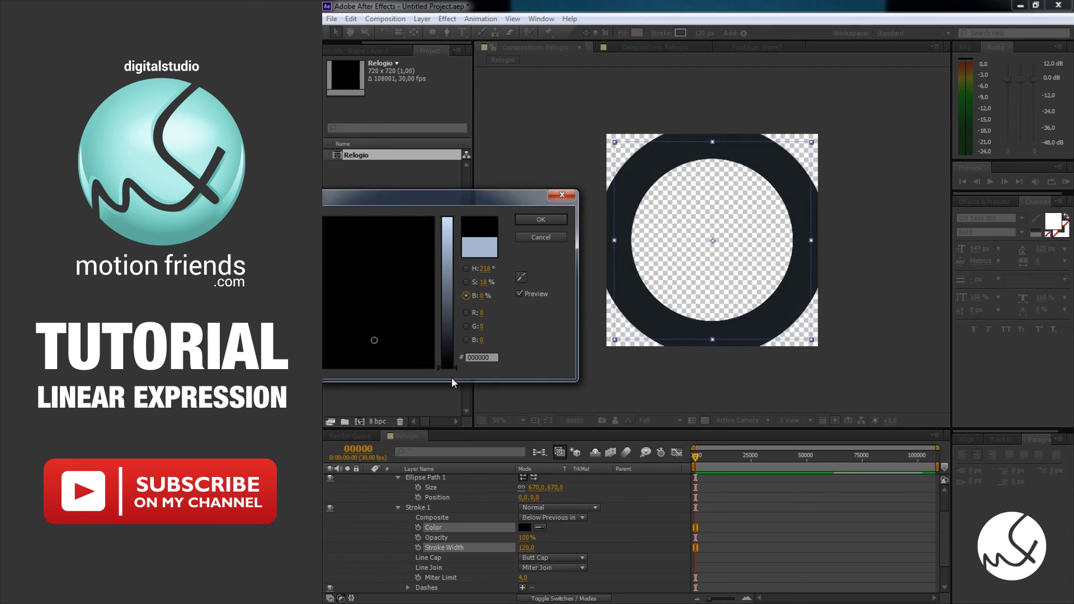
pyautogui.click(556, 218)
pyautogui.click(398, 507)
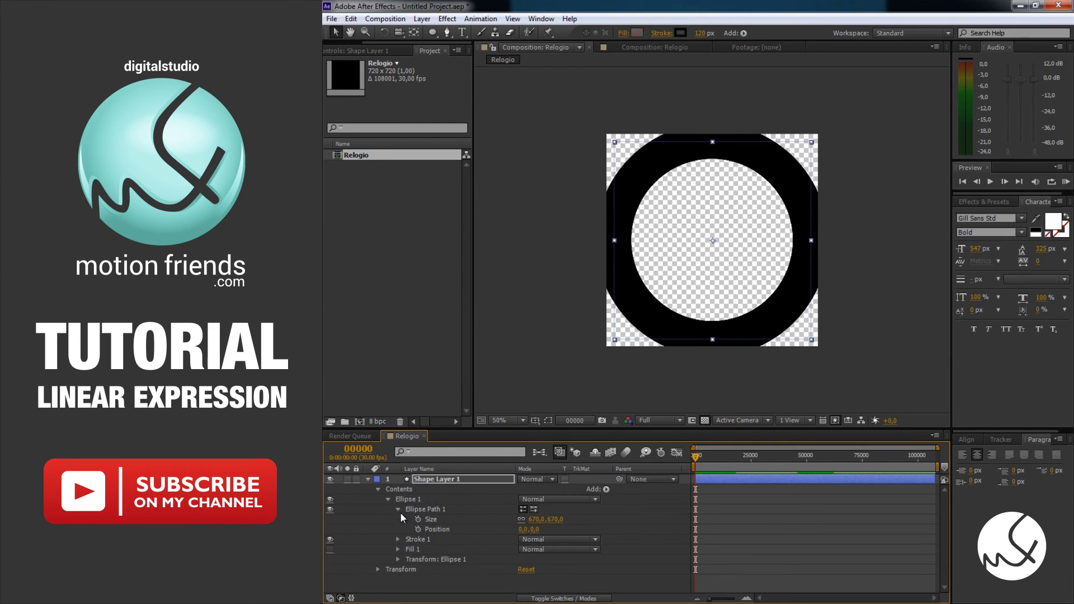
# - Set the ellipse fill to white and move Fill above Stroke
pyautogui.click(398, 549)
pyautogui.click(525, 577)
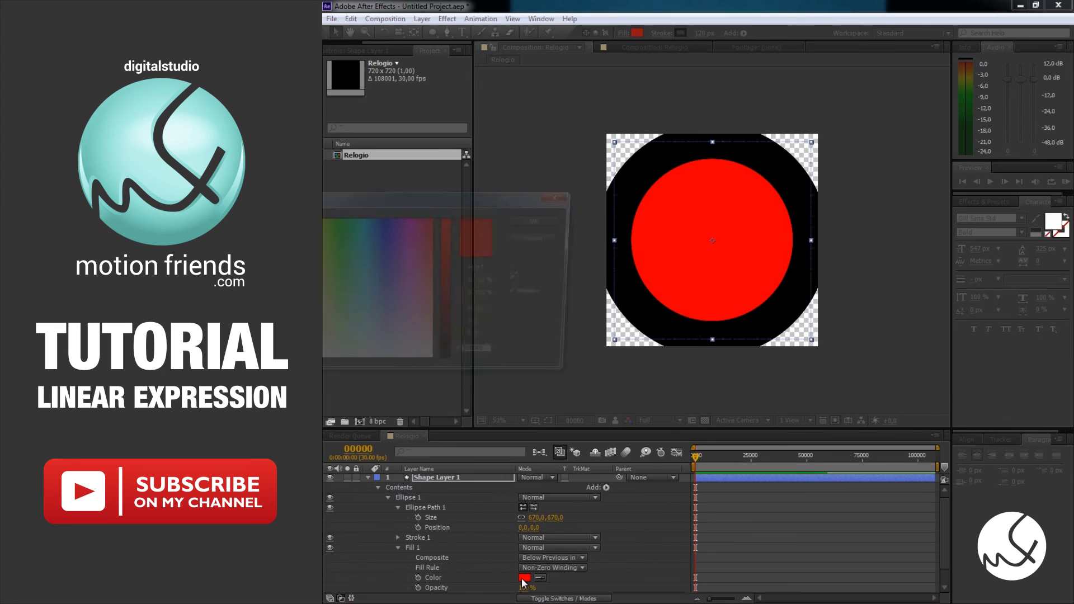
pyautogui.moveTo(418, 353); pyautogui.dragTo(433, 368)
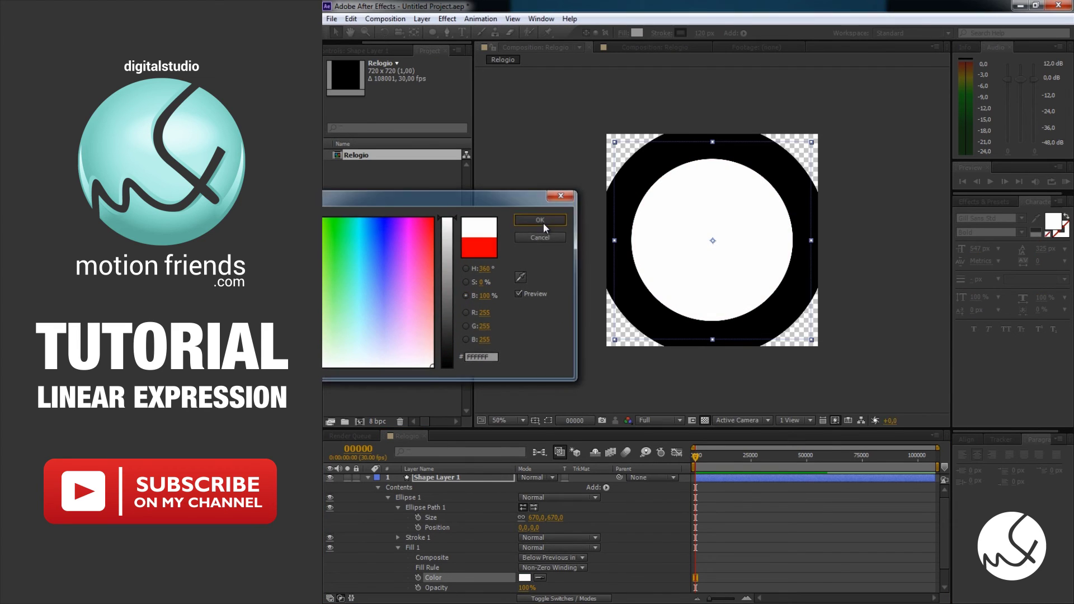
pyautogui.click(541, 220)
pyautogui.moveTo(414, 548); pyautogui.dragTo(434, 532)
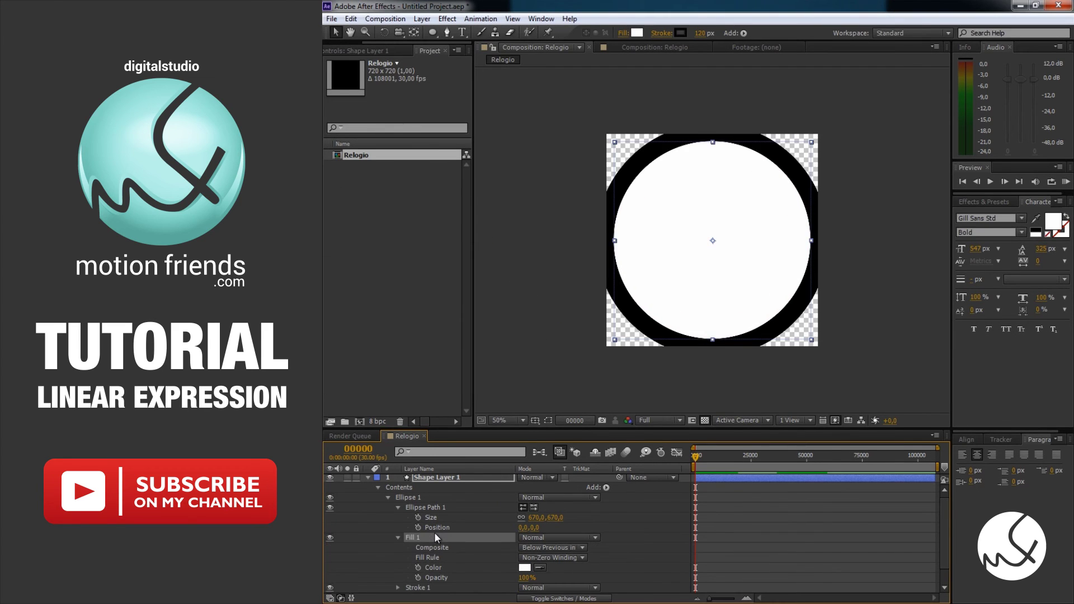
# - Rename the shape layer to BASE
pyautogui.click(367, 477)
pyautogui.rightClick(433, 481)
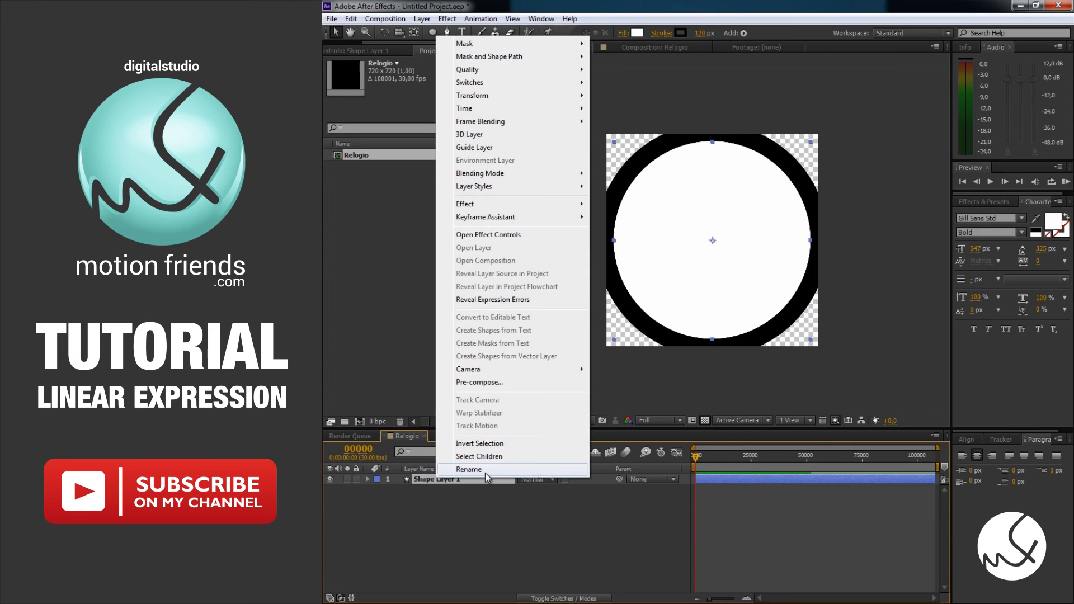
pyautogui.click(485, 472)
pyautogui.write('BASE')
pyautogui.press('Return')
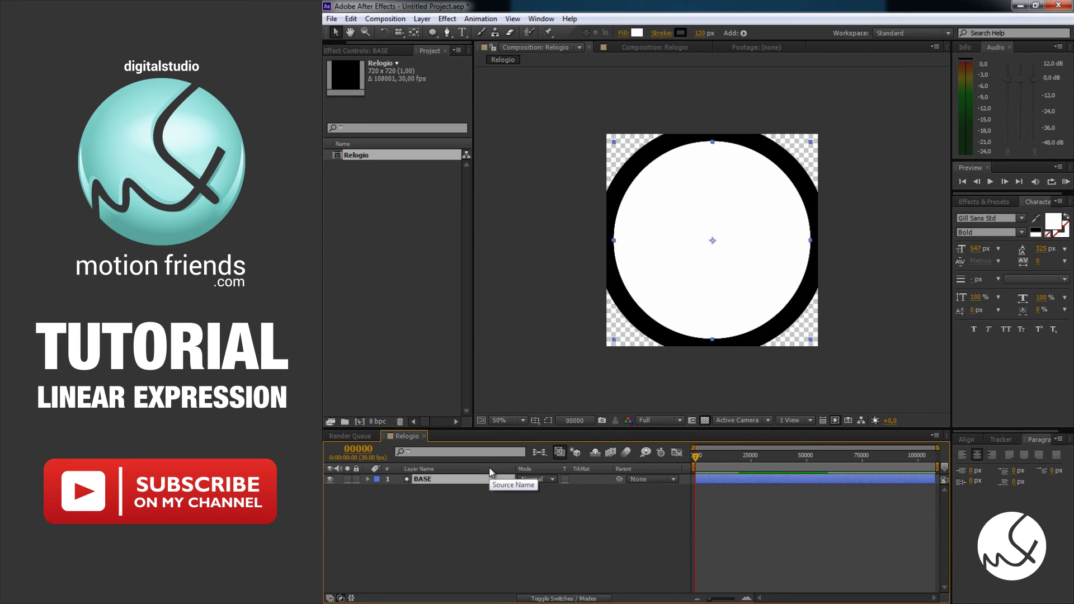
pyautogui.click(496, 300)
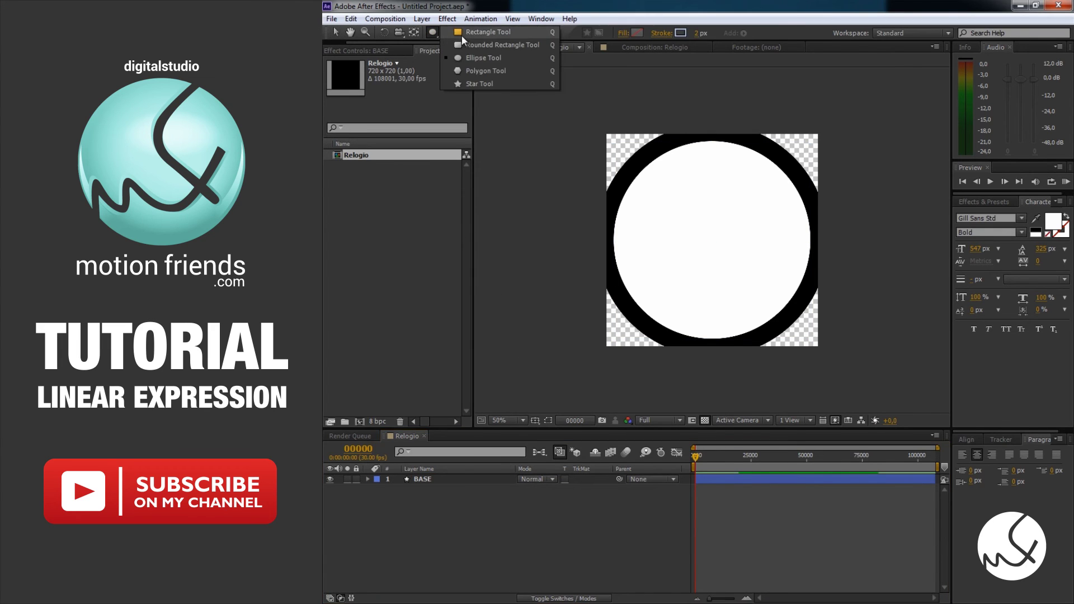
# - Create a full-composition rectangle shape layer named HORAS
pyautogui.moveTo(436, 35); pyautogui.dragTo(462, 35)
pyautogui.doubleClick(432, 32)
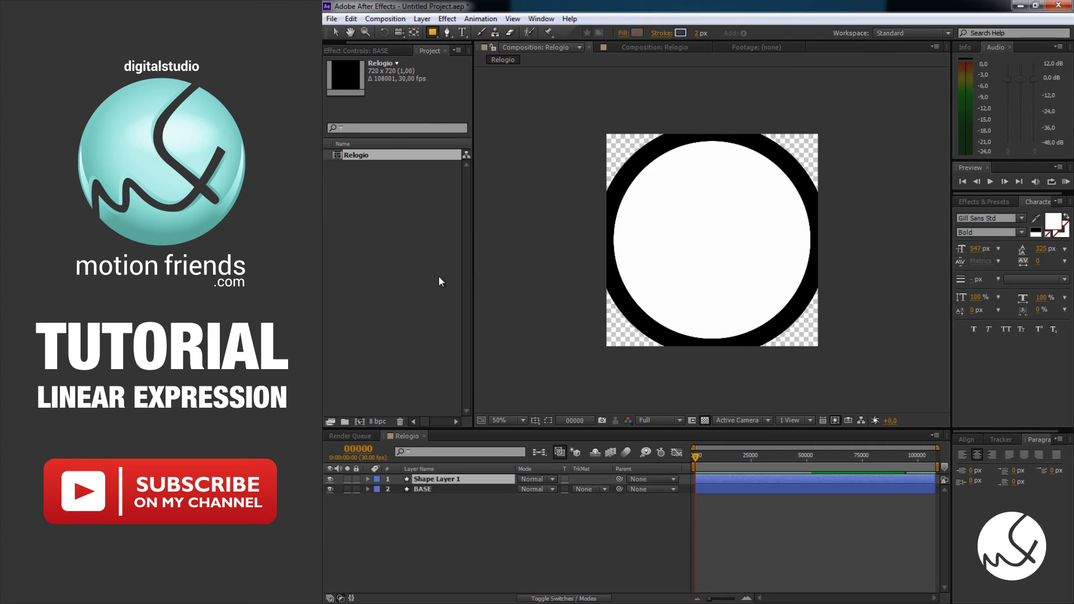
pyautogui.rightClick(434, 475)
pyautogui.click(469, 471)
pyautogui.write('HORAS')
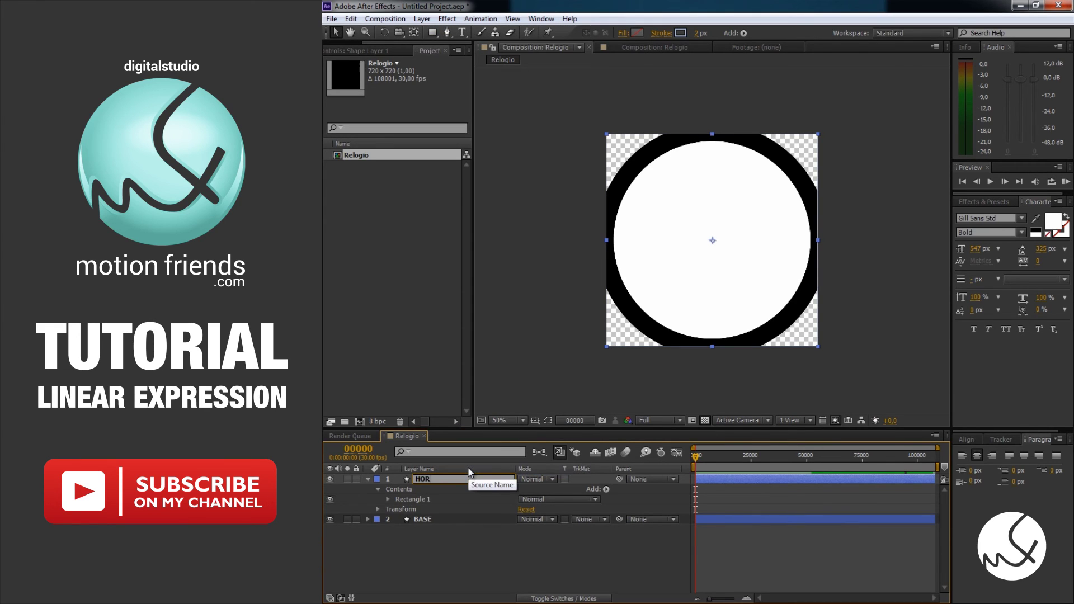
pyautogui.press('Return')
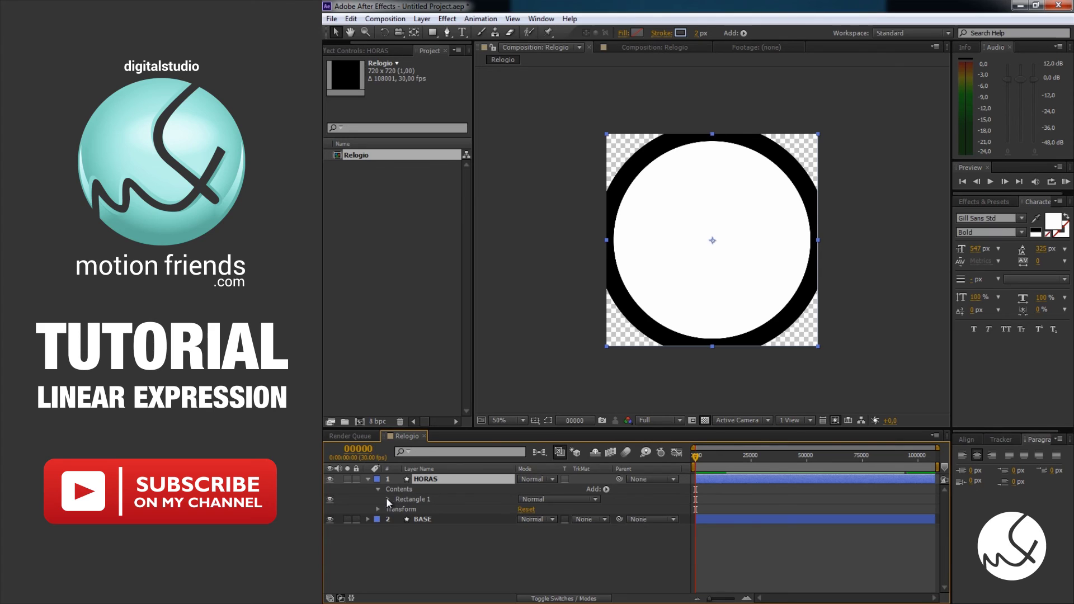
# - Size the rectangle to 15×50 and position it near the top of the dial
pyautogui.click(387, 499)
pyautogui.click(397, 509)
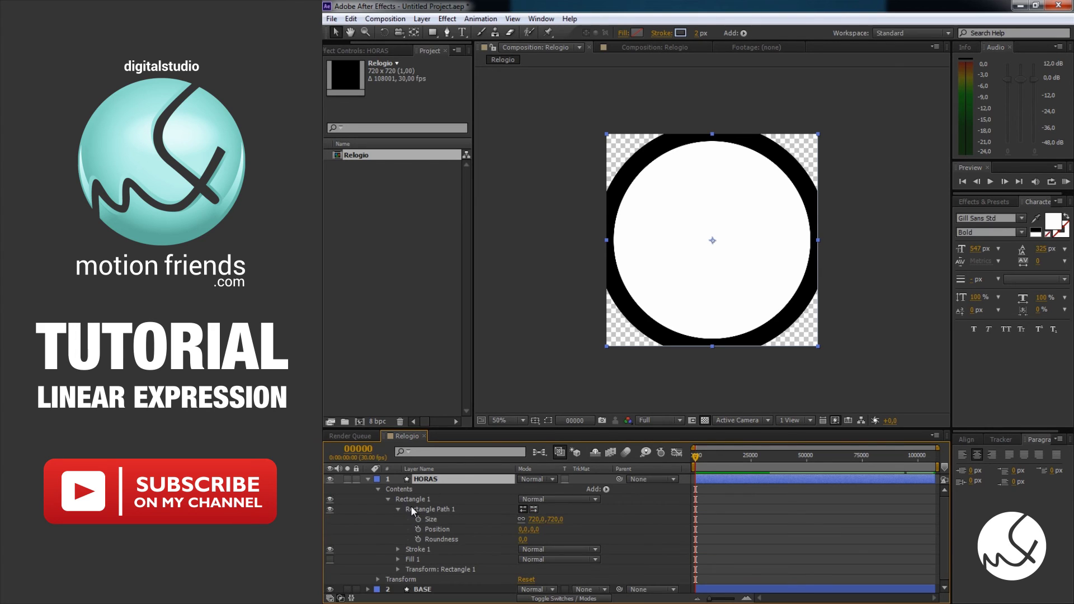
pyautogui.click(537, 521)
pyautogui.write('15')
pyautogui.press('Tab')
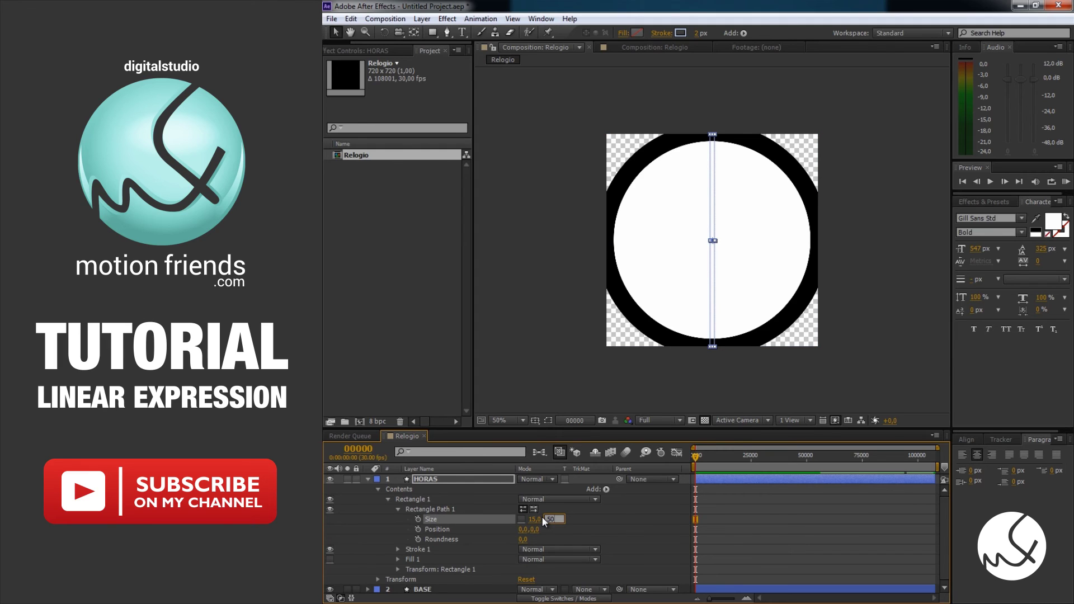
pyautogui.press('Tab')
pyautogui.press('Tab')
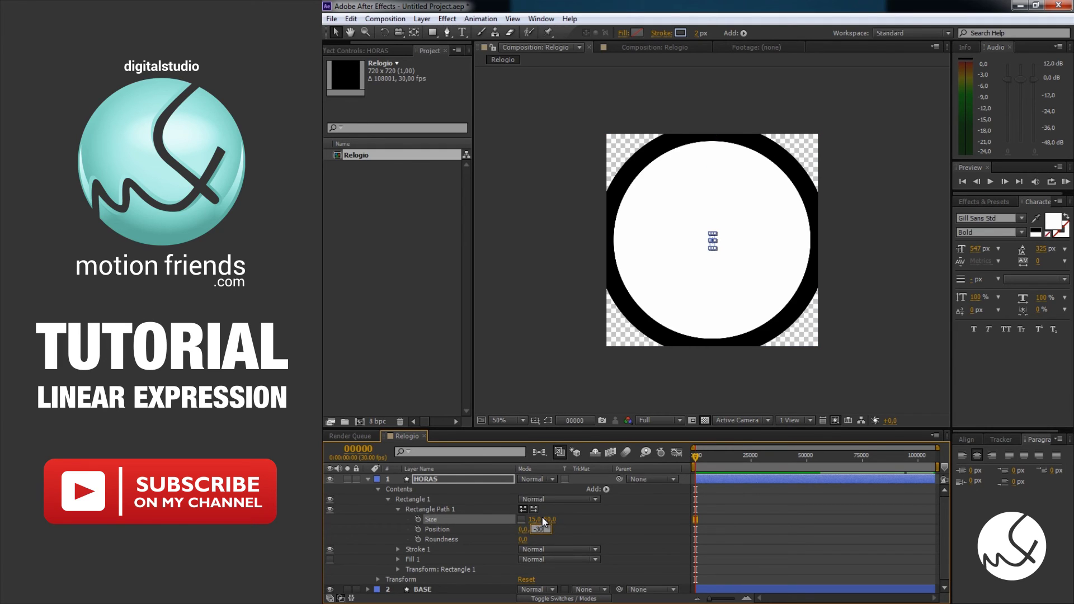
pyautogui.write('-300')
pyautogui.click(398, 509)
# - Turn off the bar's stroke and set its fill colour to black
pyautogui.click(330, 519)
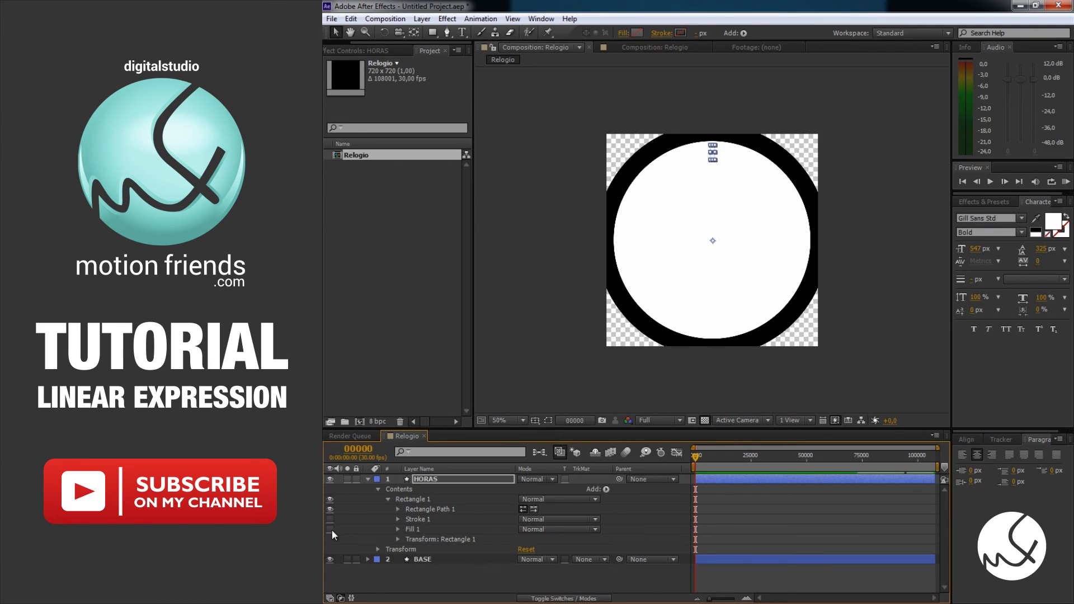
pyautogui.click(398, 529)
pyautogui.click(525, 558)
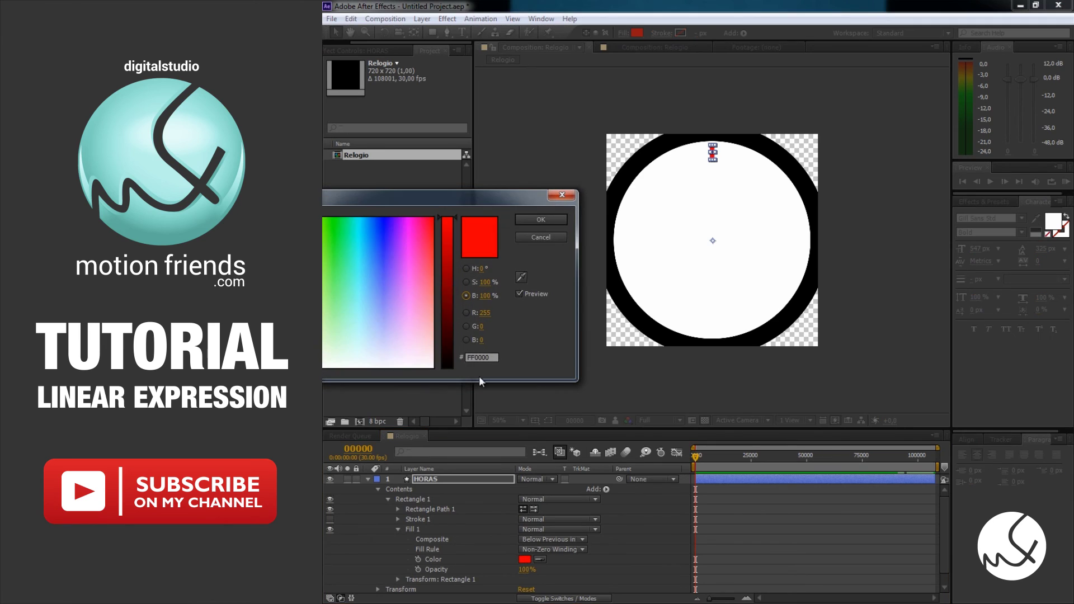
pyautogui.moveTo(425, 336); pyautogui.dragTo(462, 391)
pyautogui.click(535, 221)
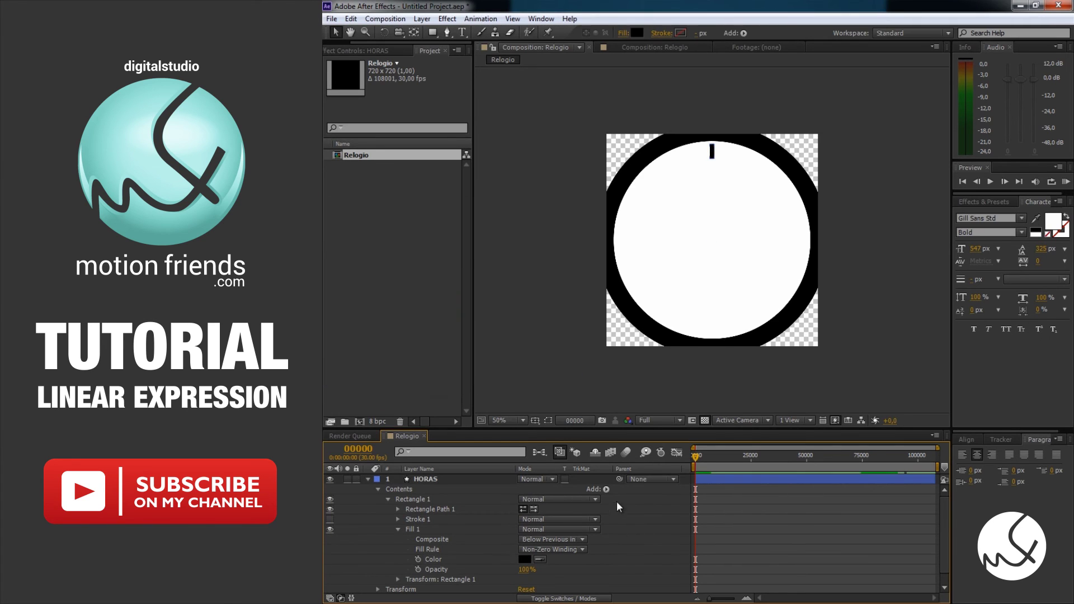
pyautogui.click(606, 488)
# - Add a Repeater to the tick bar with 12 copies
pyautogui.click(644, 398)
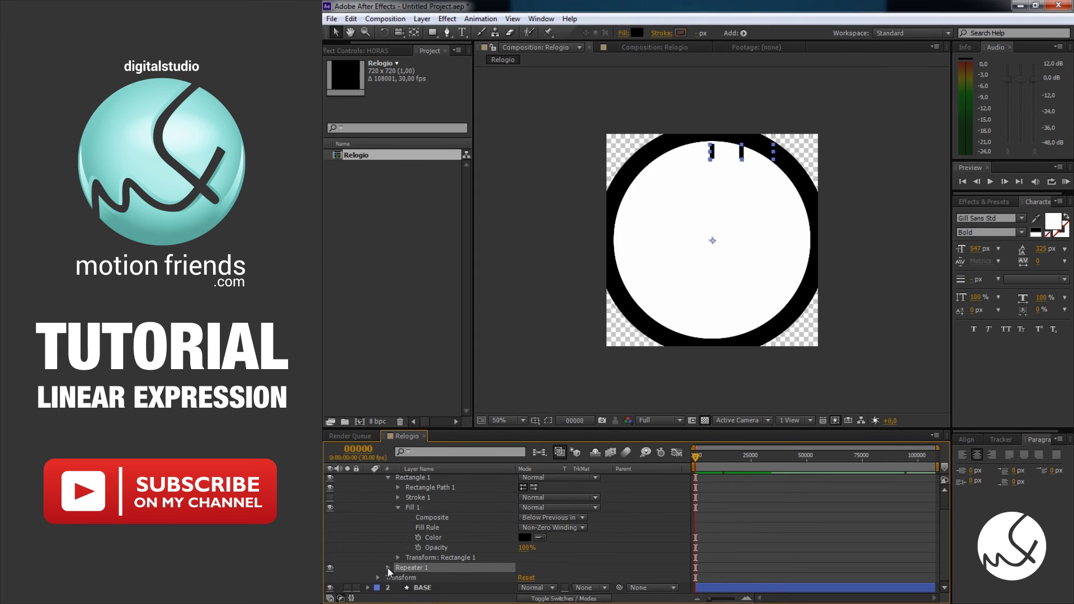
pyautogui.click(388, 567)
pyautogui.click(526, 538)
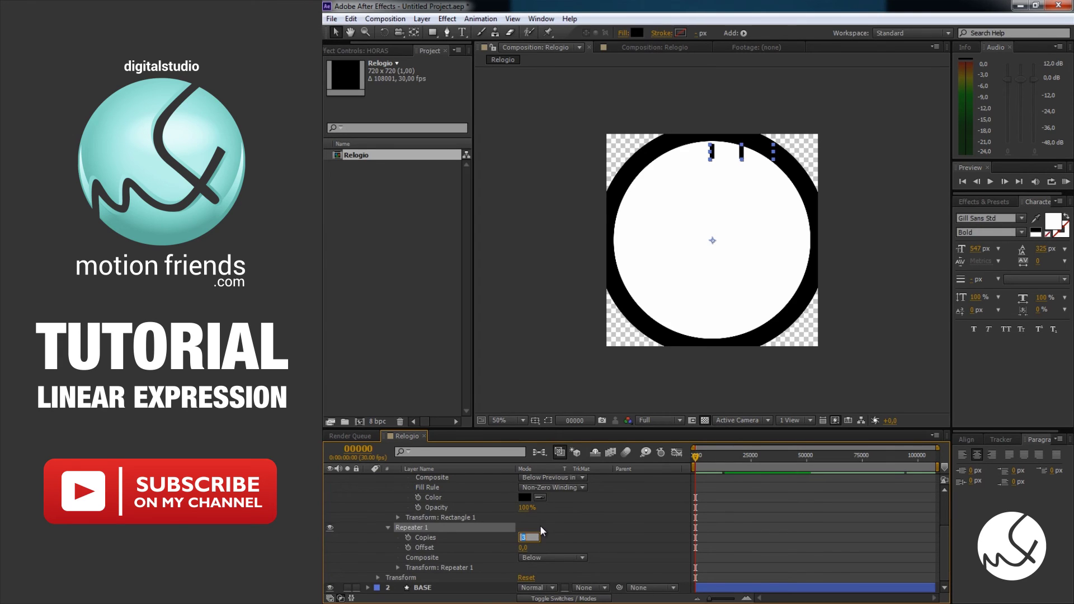
pyautogui.write('2')
pyautogui.press('Return')
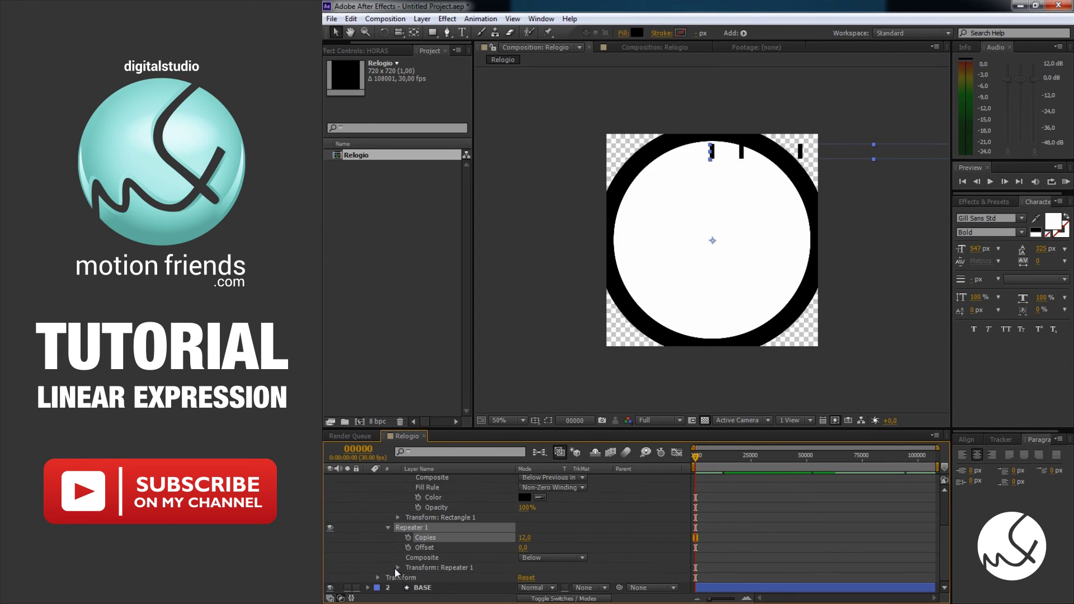
pyautogui.press('F2')
# - Set the Repeater transform to position 0,0 and 30° rotation
pyautogui.click(398, 568)
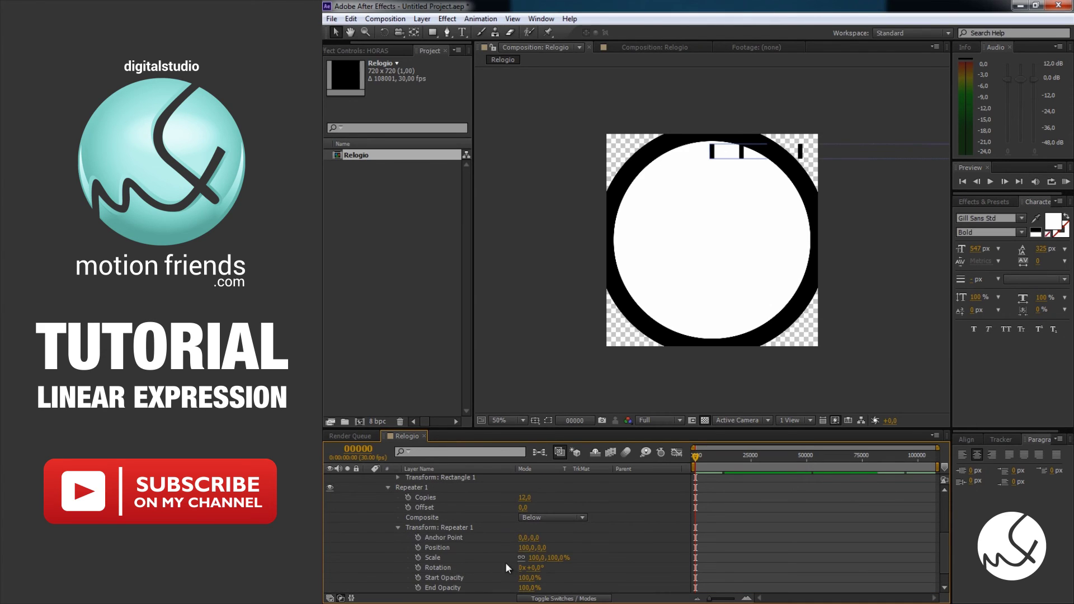
pyautogui.write('0')
pyautogui.press('Return')
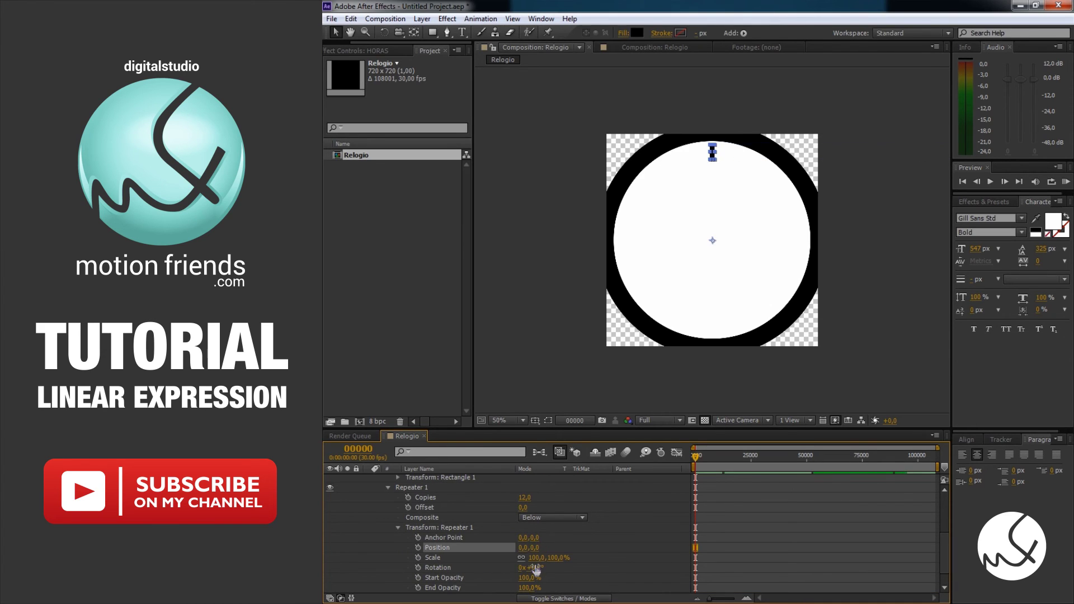
pyautogui.click(532, 567)
pyautogui.write('30')
pyautogui.press('Return')
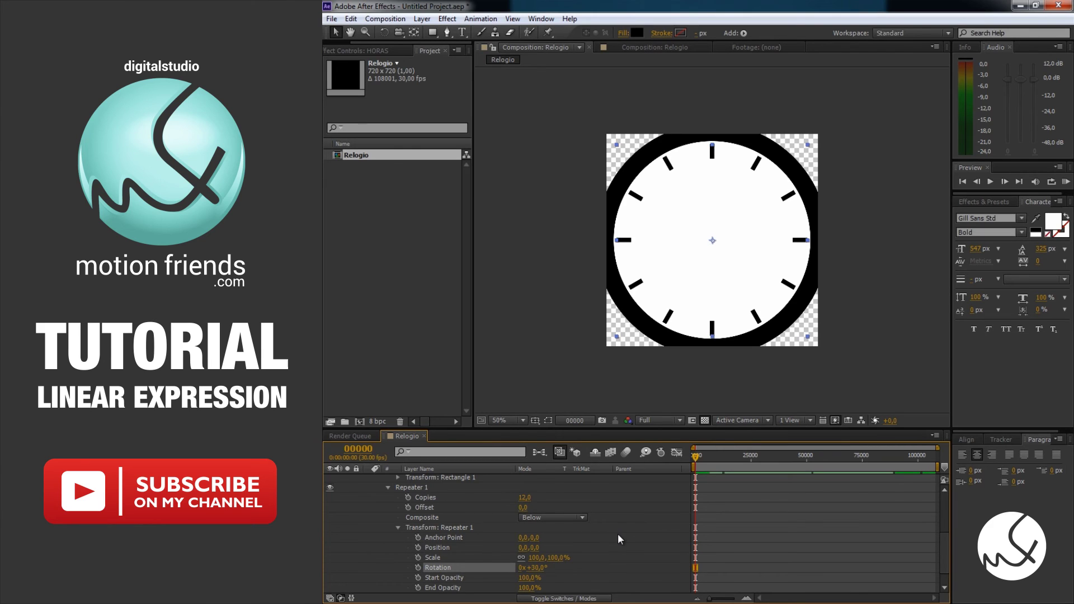
# - Duplicate the HORAS layer
pyautogui.scroll(5, 495, 522)
pyautogui.click(373, 478)
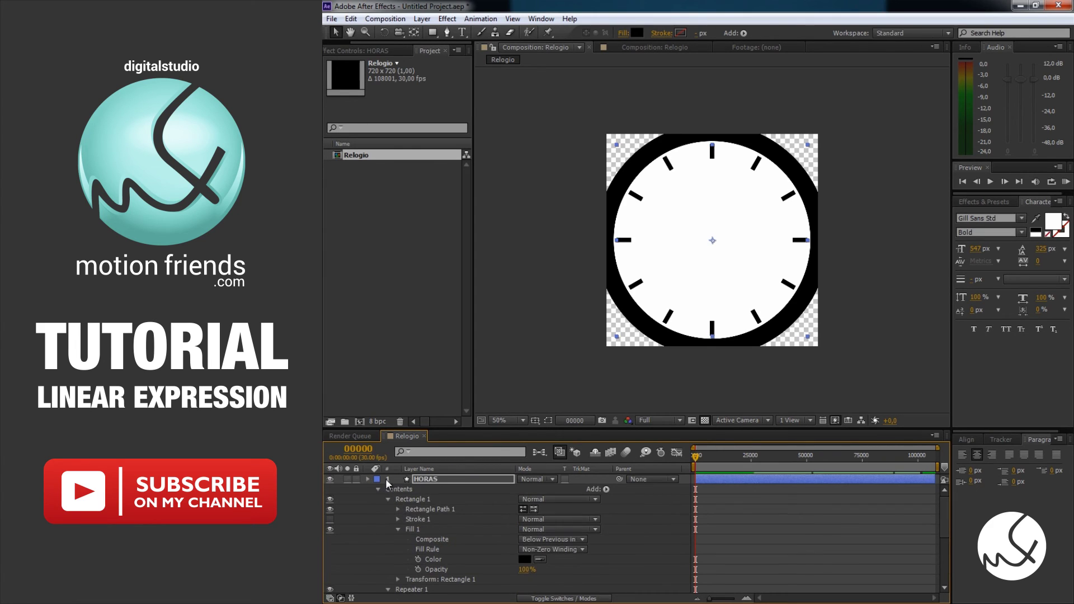
pyautogui.hotkey('ctrl', 'd')
# - Rename the duplicated layer to MINUTOS
pyautogui.rightClick(462, 481)
pyautogui.click(468, 471)
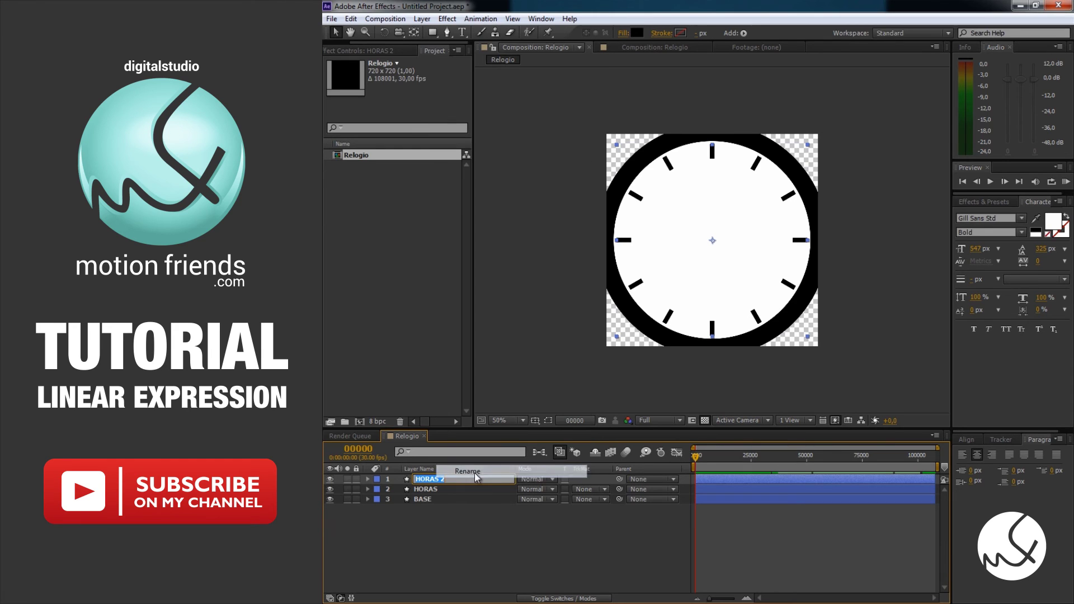
pyautogui.write('MINUTOS')
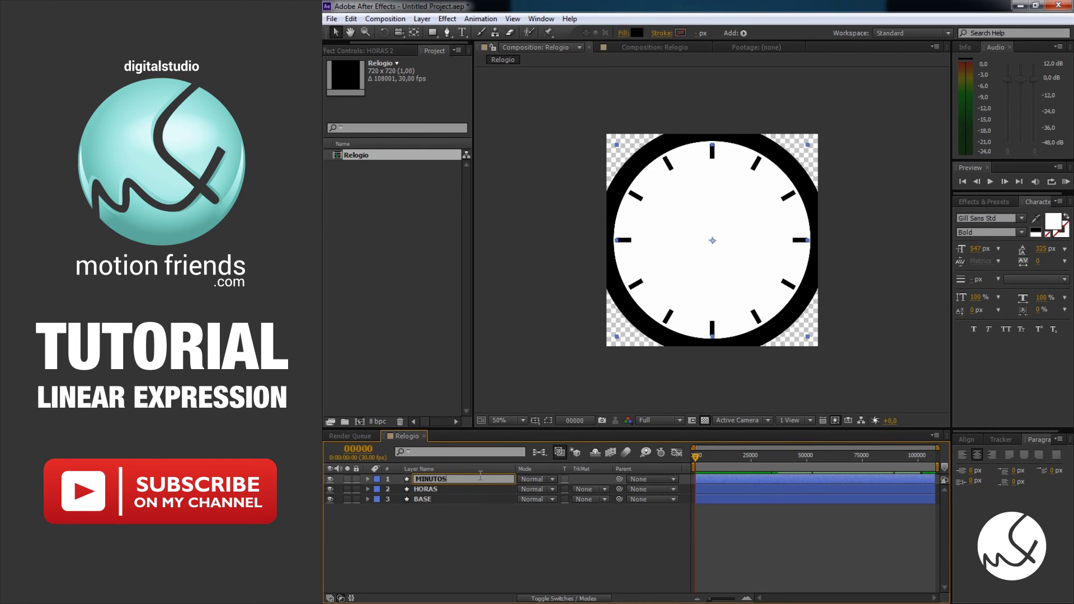
pyautogui.press('Return')
# - Resize the MINUTOS rectangle to 3×15
pyautogui.click(367, 479)
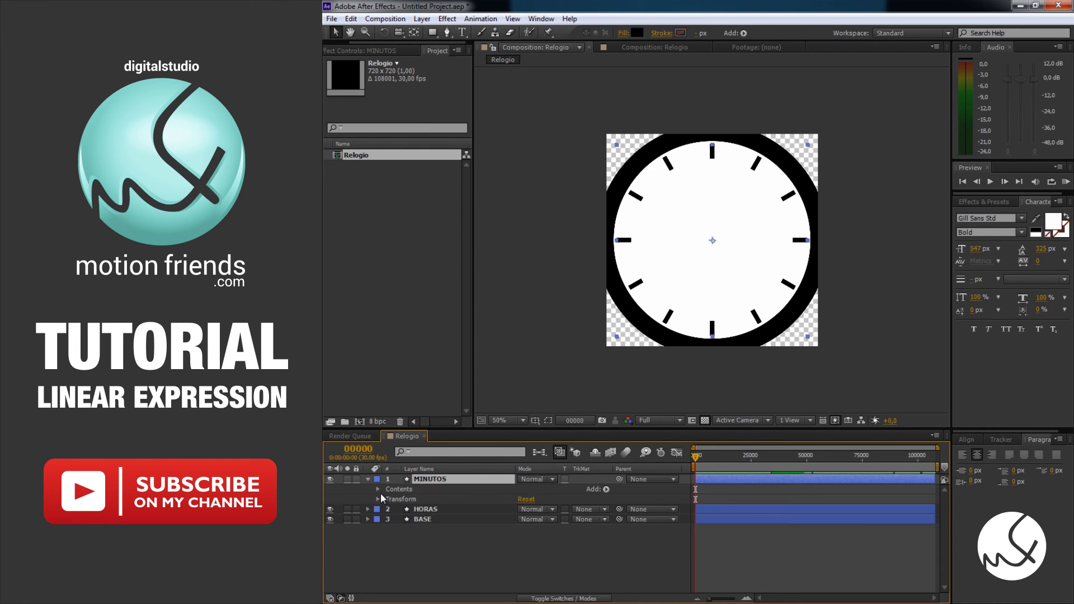
pyautogui.click(378, 489)
pyautogui.click(388, 499)
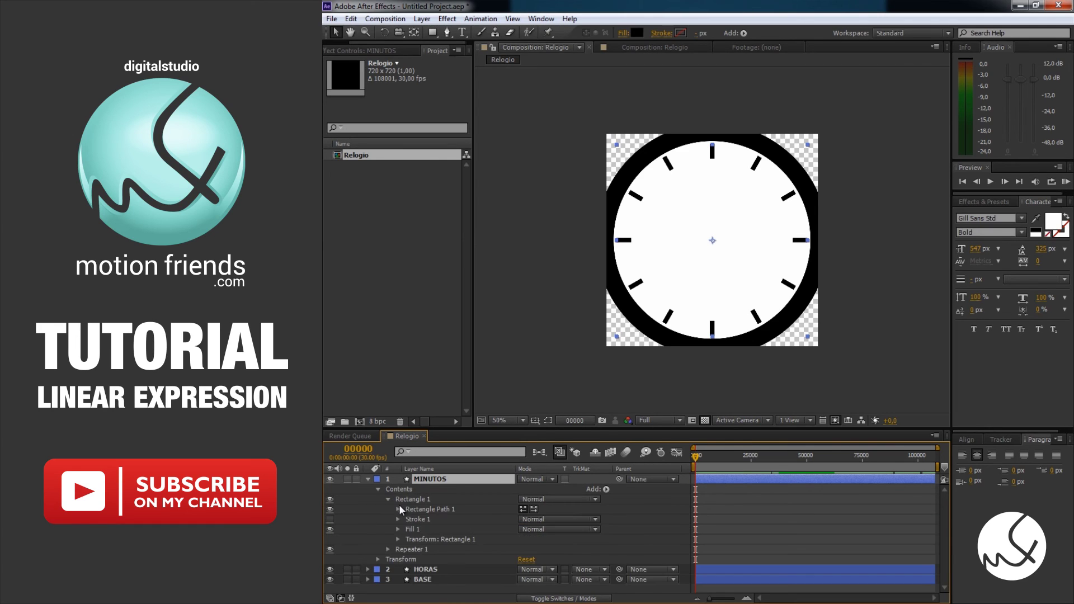
pyautogui.click(398, 509)
pyautogui.click(535, 519)
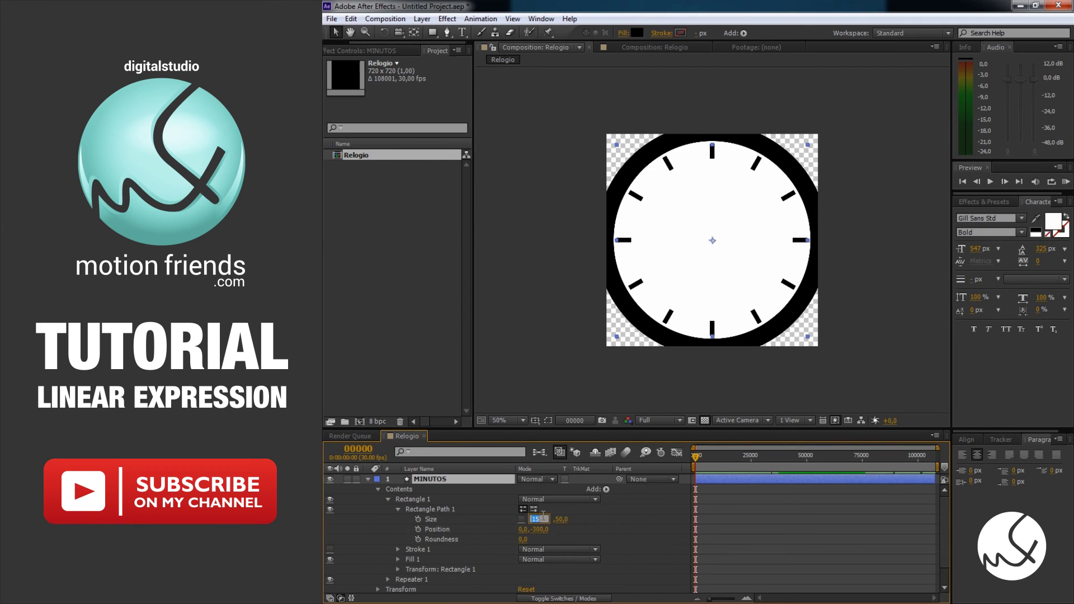
pyautogui.write('3')
pyautogui.press('Tab')
pyautogui.write('15')
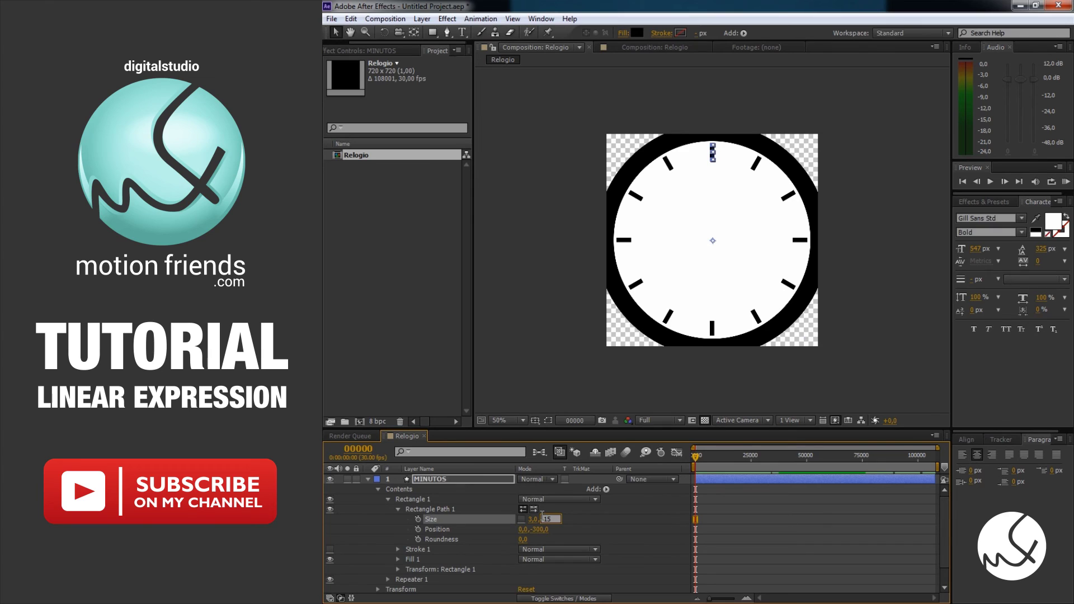
pyautogui.click(397, 569)
# - Set the MINUTOS Repeater to 60 copies spaced 6° apart
pyautogui.scroll(-3, 569, 570)
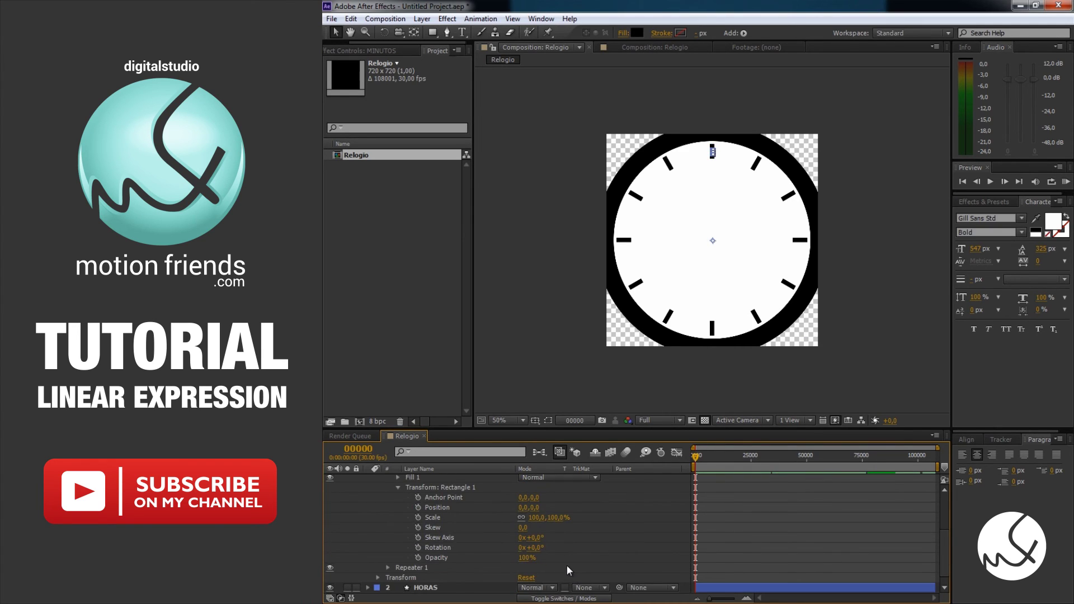
pyautogui.click(388, 567)
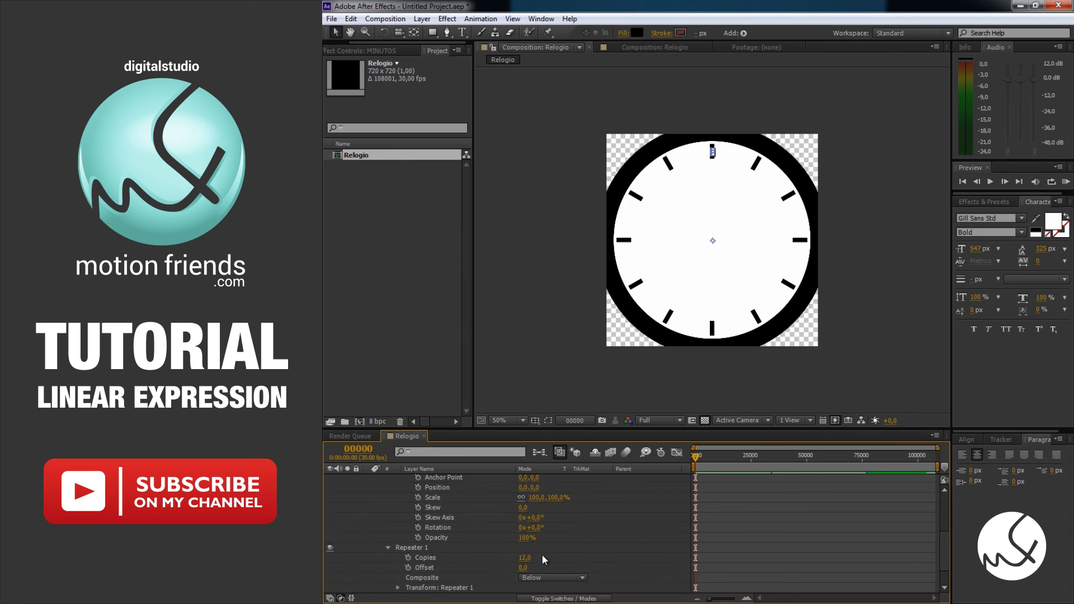
pyautogui.scroll(-3, 542, 554)
pyautogui.click(529, 527)
pyautogui.write('60')
pyautogui.press('Return')
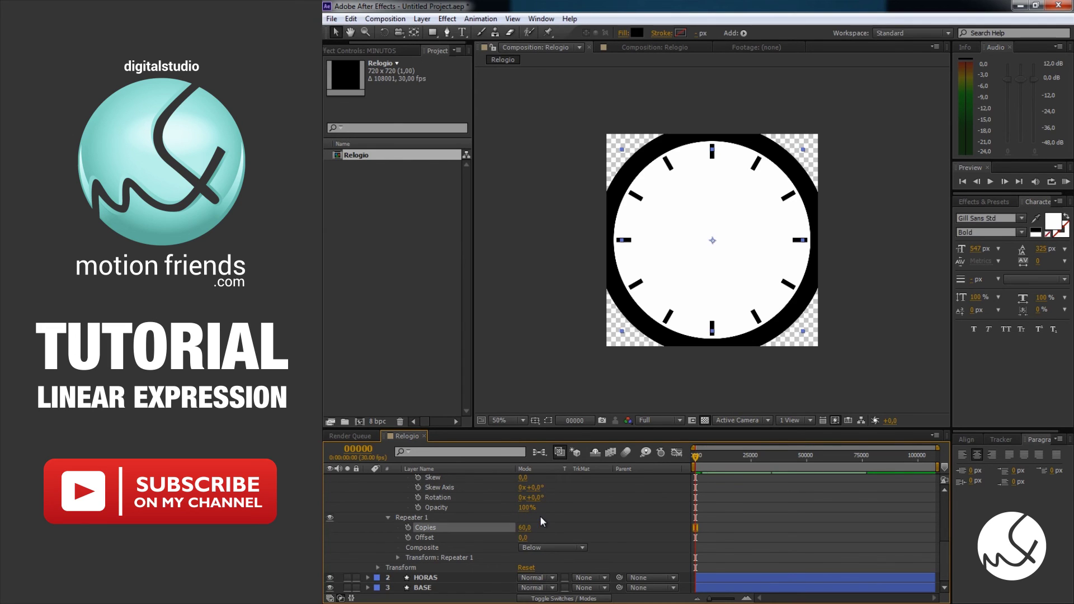
pyautogui.click(397, 557)
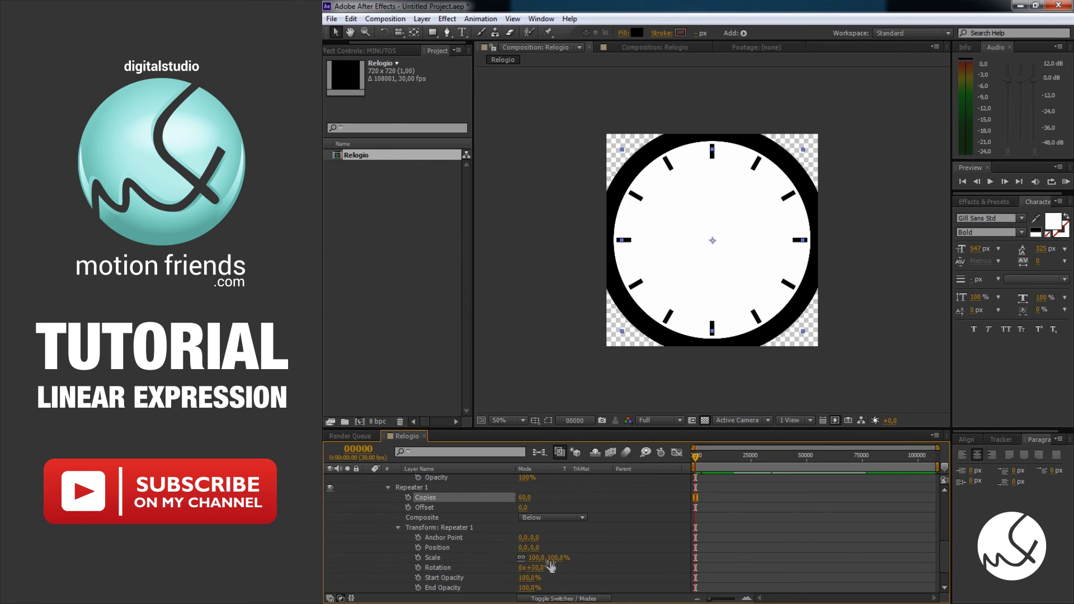
pyautogui.scroll(-3, 546, 562)
pyautogui.click(532, 567)
pyautogui.write('30')
pyautogui.press('Return')
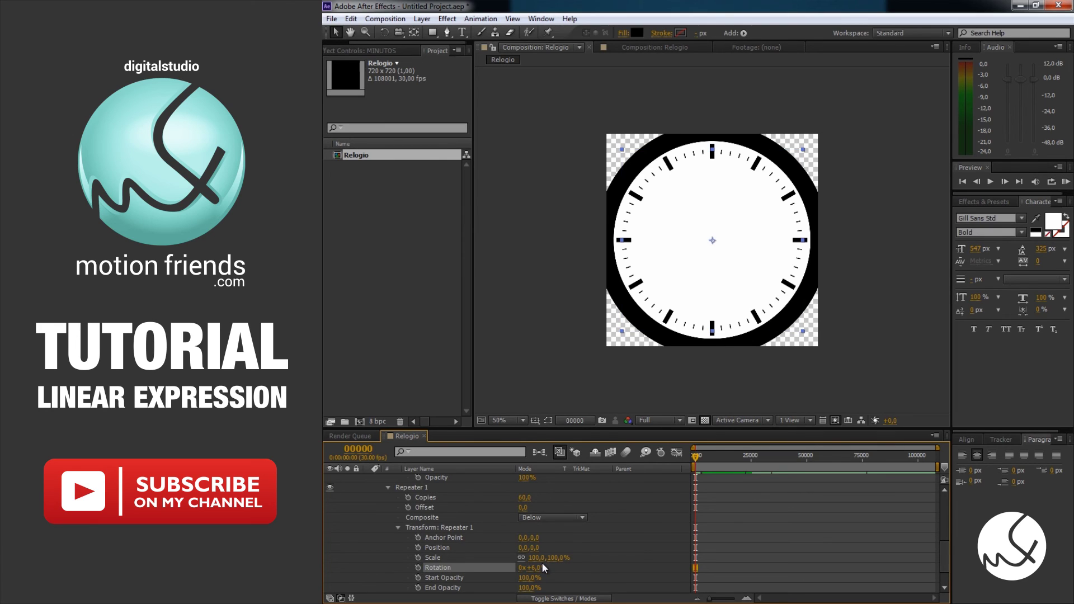
# - Collapse MINUTOS and lock the clock layers
pyautogui.scroll(9, 557, 533)
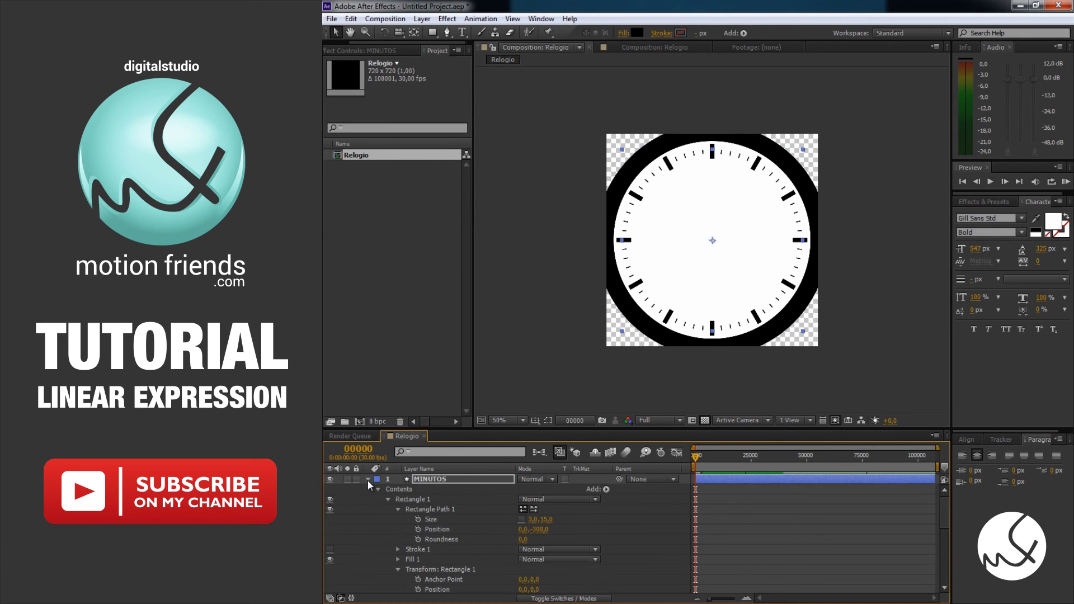
pyautogui.click(368, 480)
pyautogui.click(394, 518)
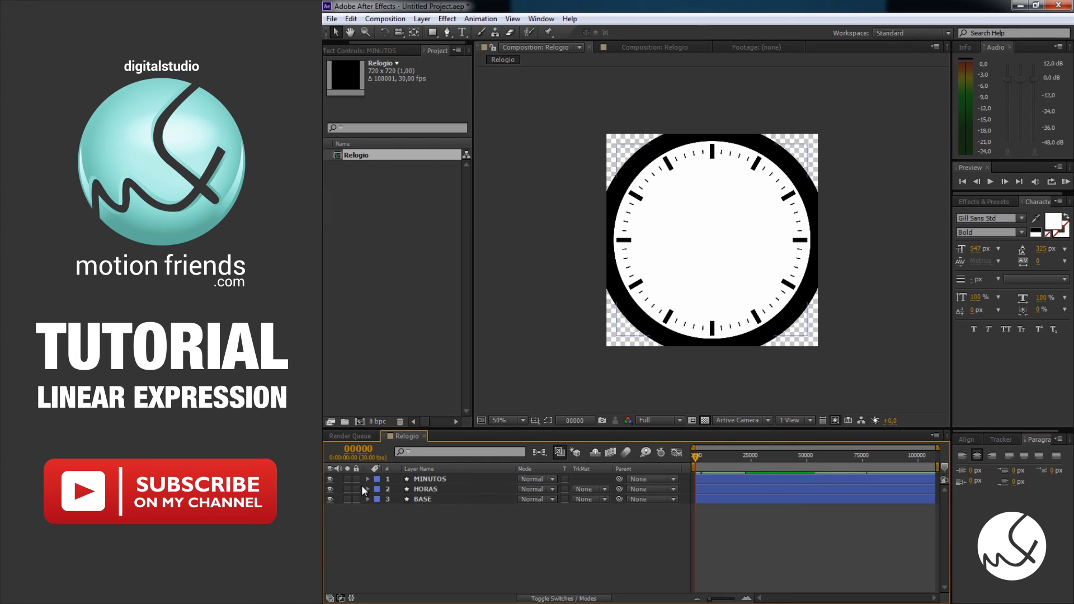
# - Lock the three clock layers and add a red-labelled rectangle layer named Ponteiro Segundos
pyautogui.moveTo(356, 479); pyautogui.dragTo(356, 499)
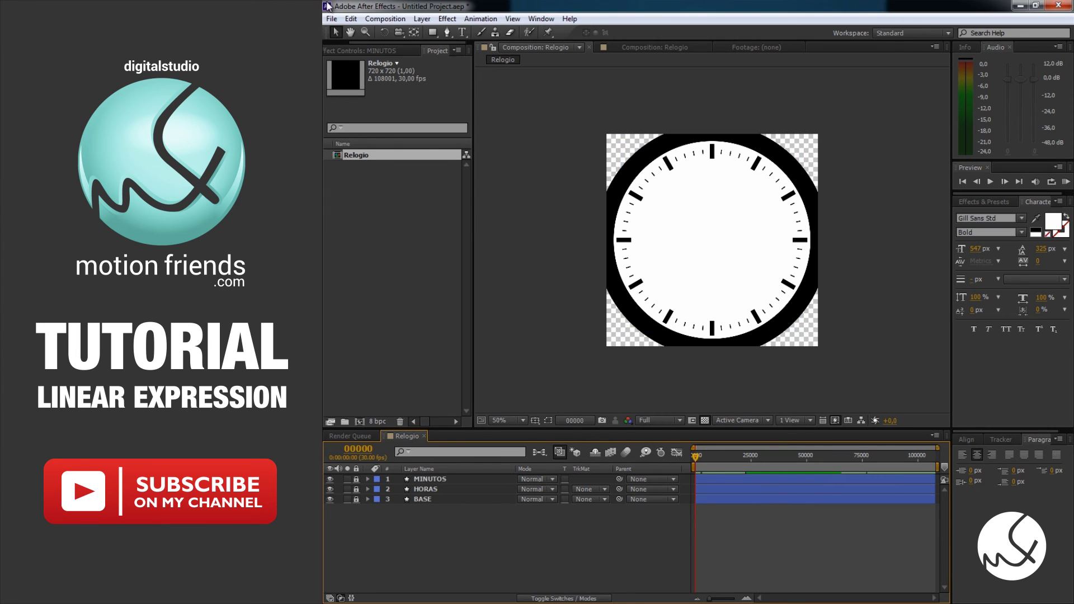
pyautogui.doubleClick(431, 31)
pyautogui.press('v')
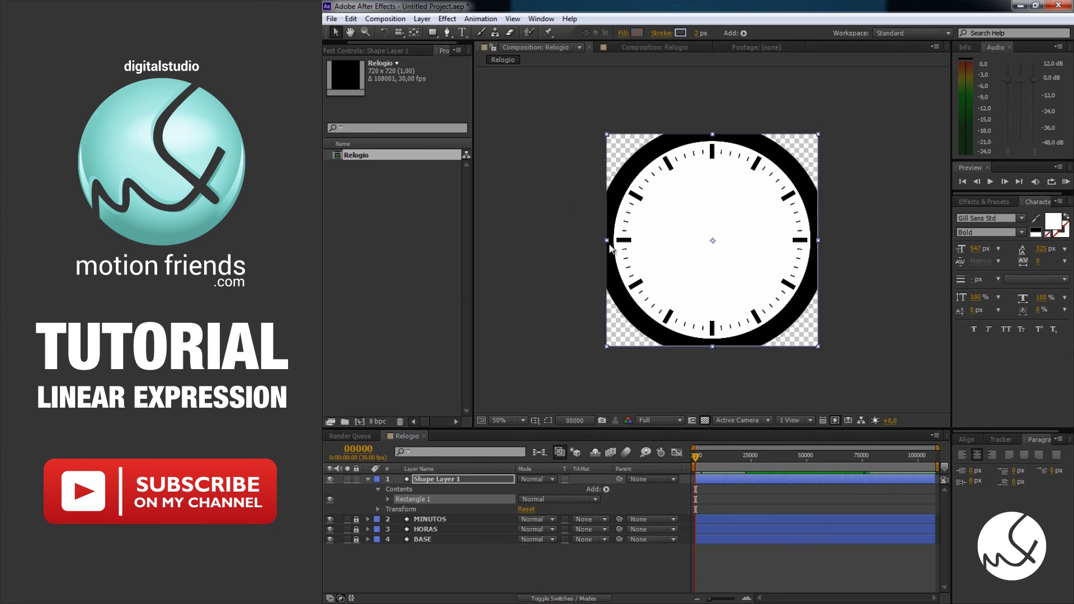
pyautogui.click(443, 479)
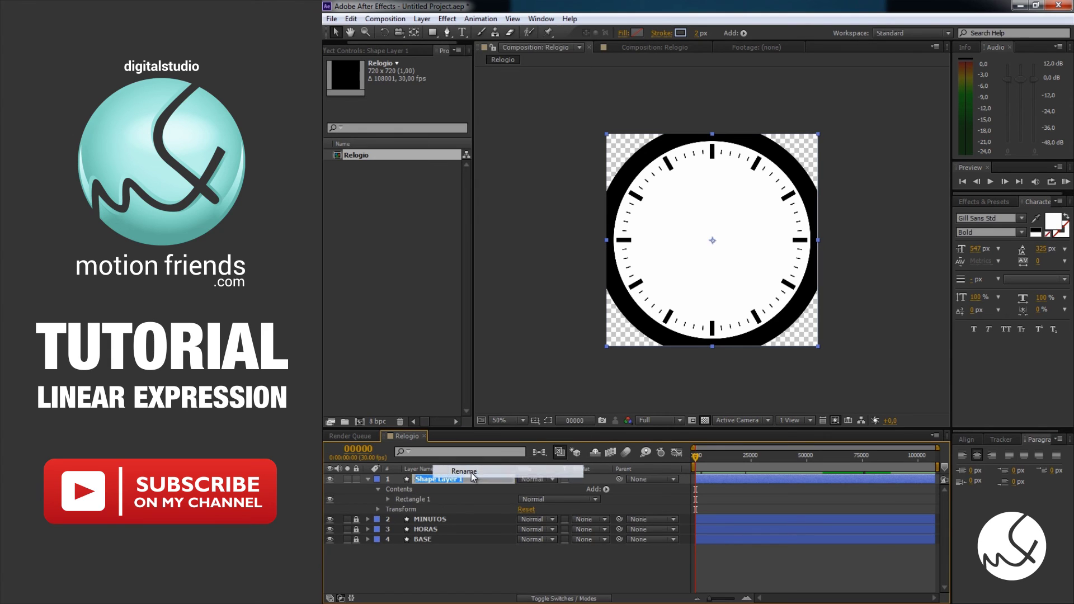
pyautogui.write('Ponteiro')
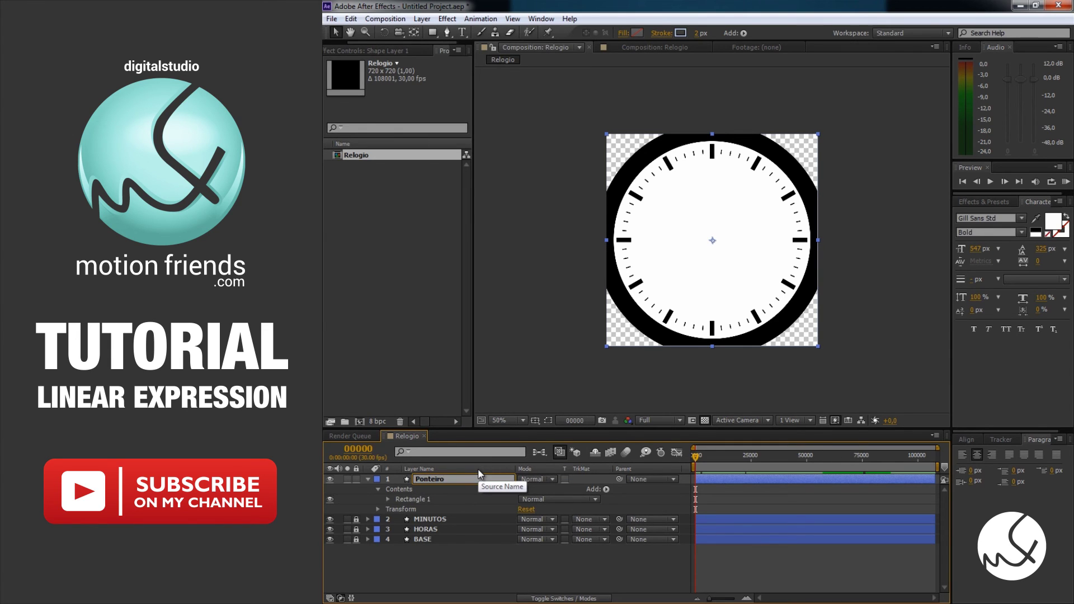
pyautogui.write(' Segundos')
pyautogui.press('Return')
pyautogui.click(378, 479)
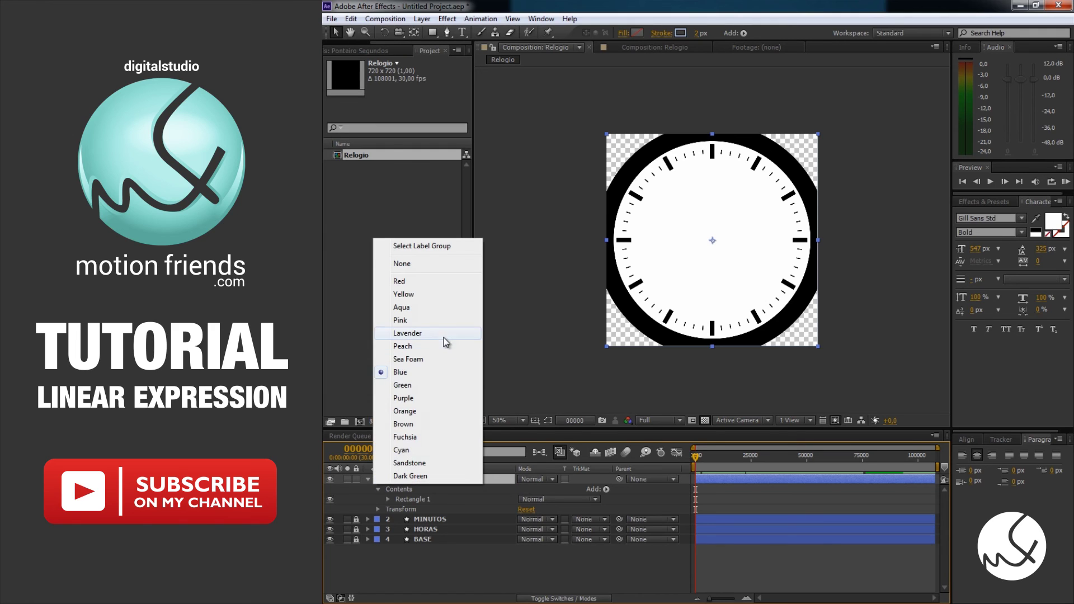
pyautogui.click(439, 287)
# - Size the seconds hand rectangle to 7×350 at vertical position -78
pyautogui.click(388, 499)
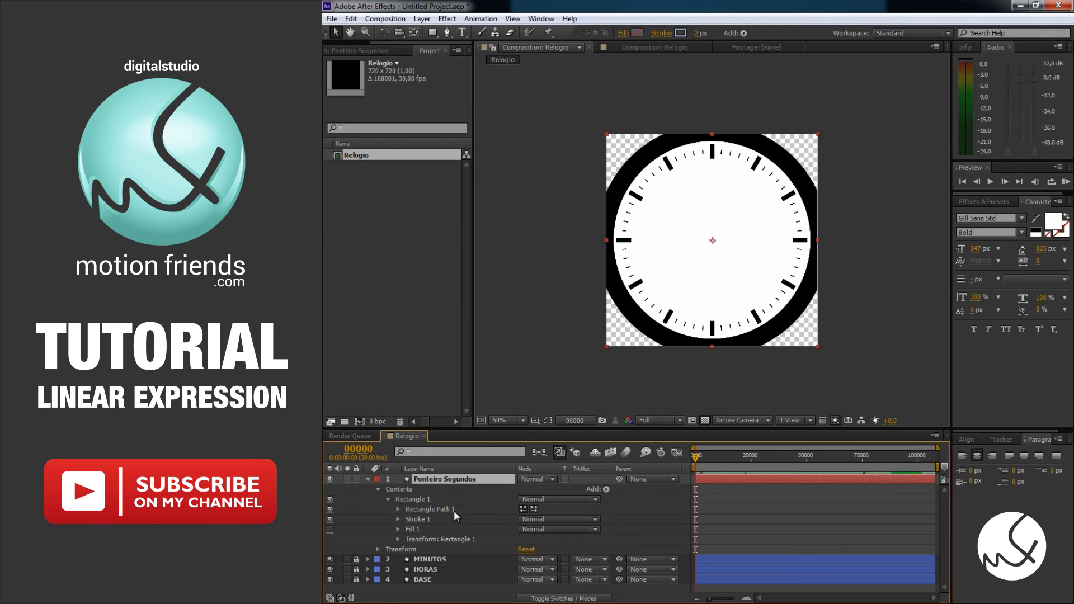
pyautogui.click(397, 509)
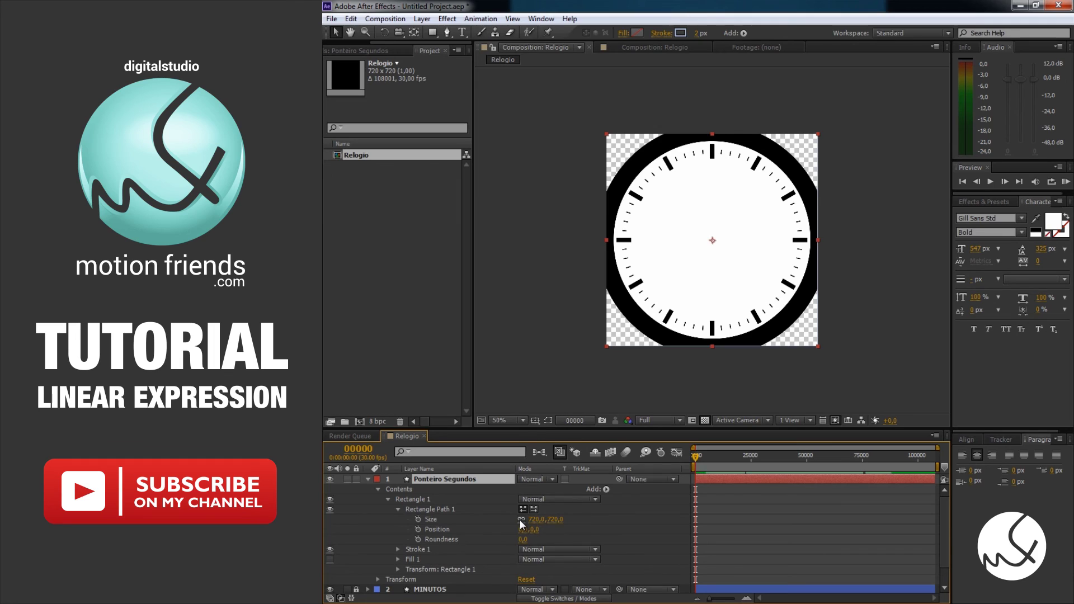
pyautogui.click(534, 519)
pyautogui.write('7')
pyautogui.press('Tab')
pyautogui.write('350')
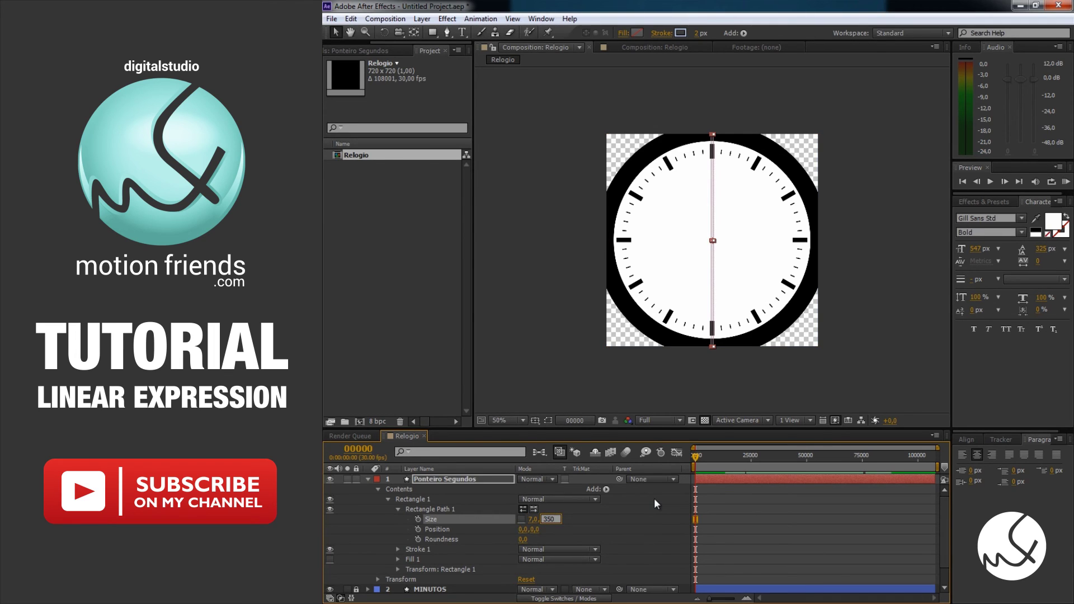
pyautogui.press('Tab')
pyautogui.press('Tab')
pyautogui.write('-78')
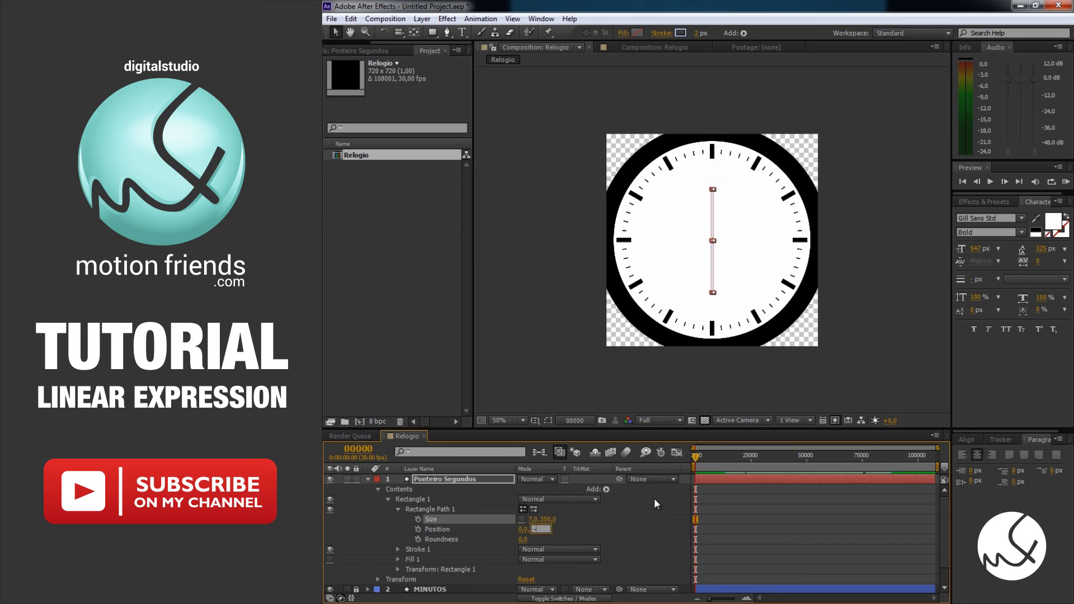
pyautogui.click(540, 540)
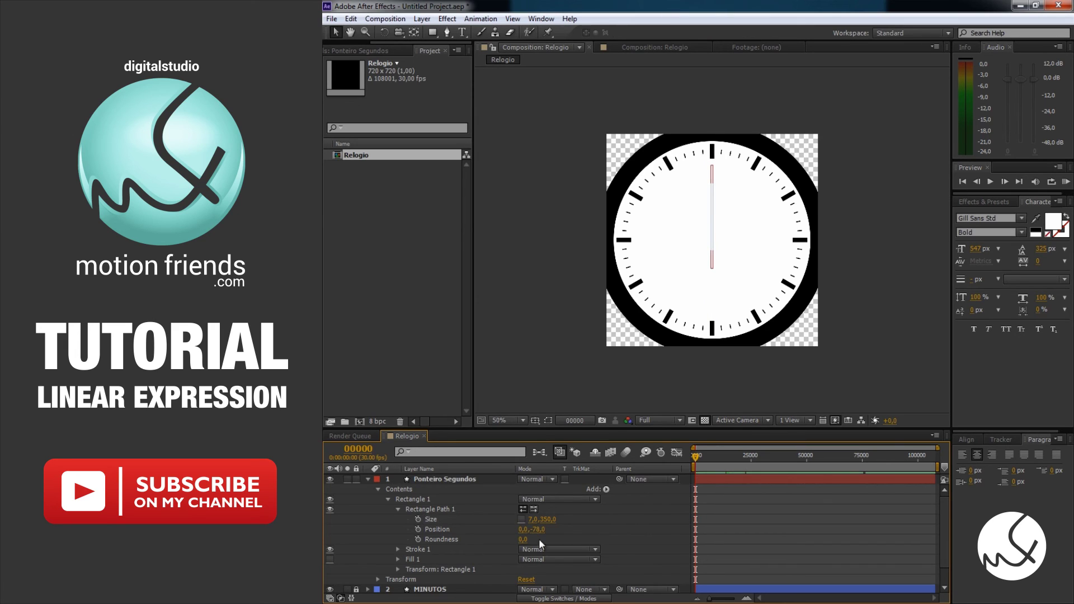
# - Make the seconds hand fill-only in black, then select the Ponteiro Segundos layer
pyautogui.click(329, 549)
pyautogui.click(329, 559)
pyautogui.click(397, 559)
pyautogui.click(524, 577)
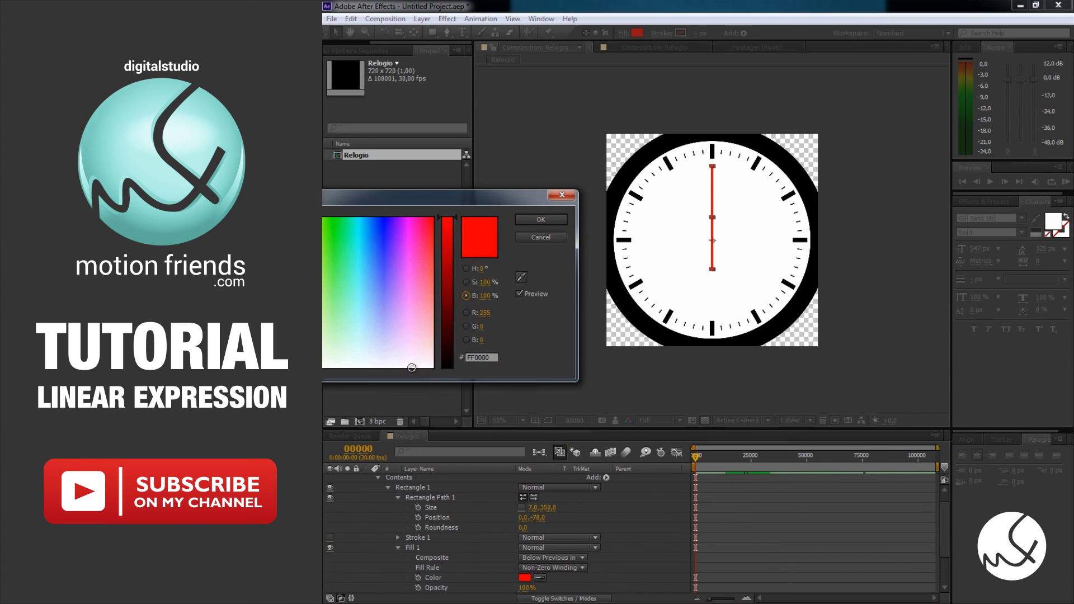
pyautogui.moveTo(449, 346); pyautogui.dragTo(457, 388)
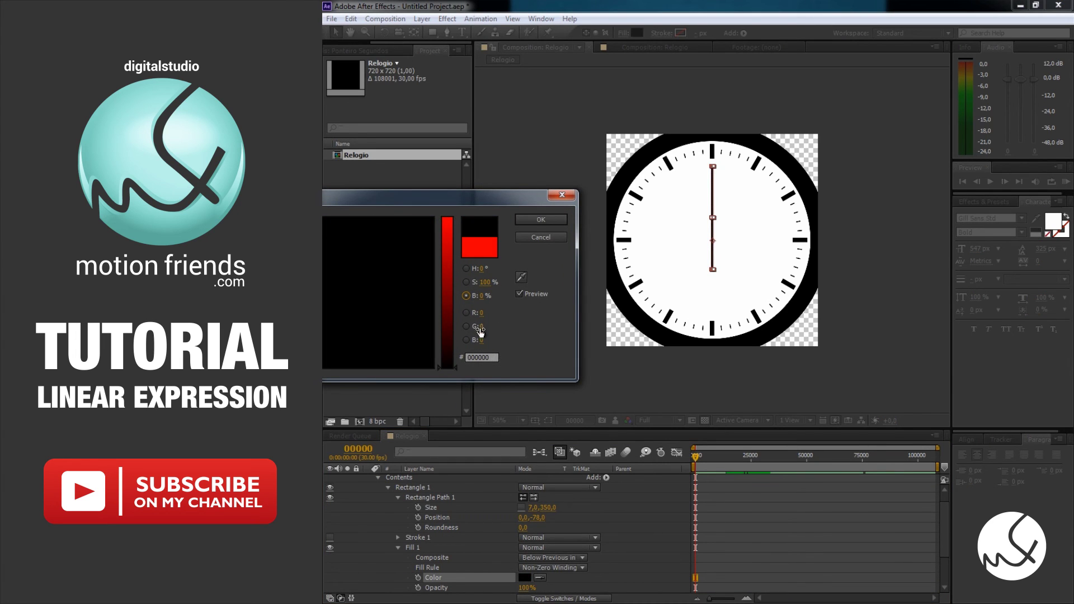
pyautogui.click(539, 219)
pyautogui.scroll(1, 425, 532)
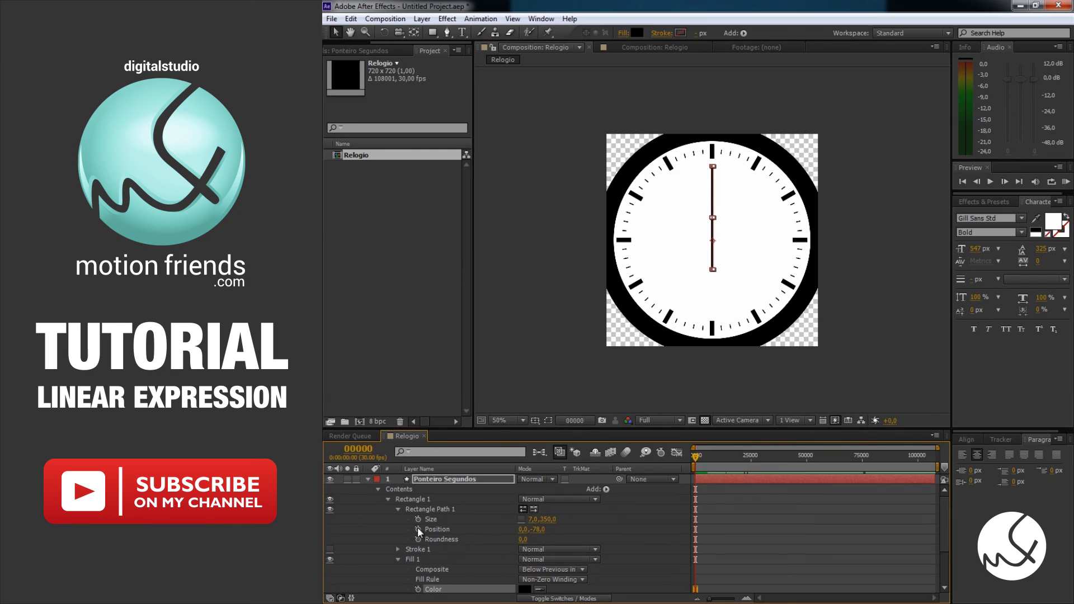
pyautogui.click(369, 479)
pyautogui.click(451, 516)
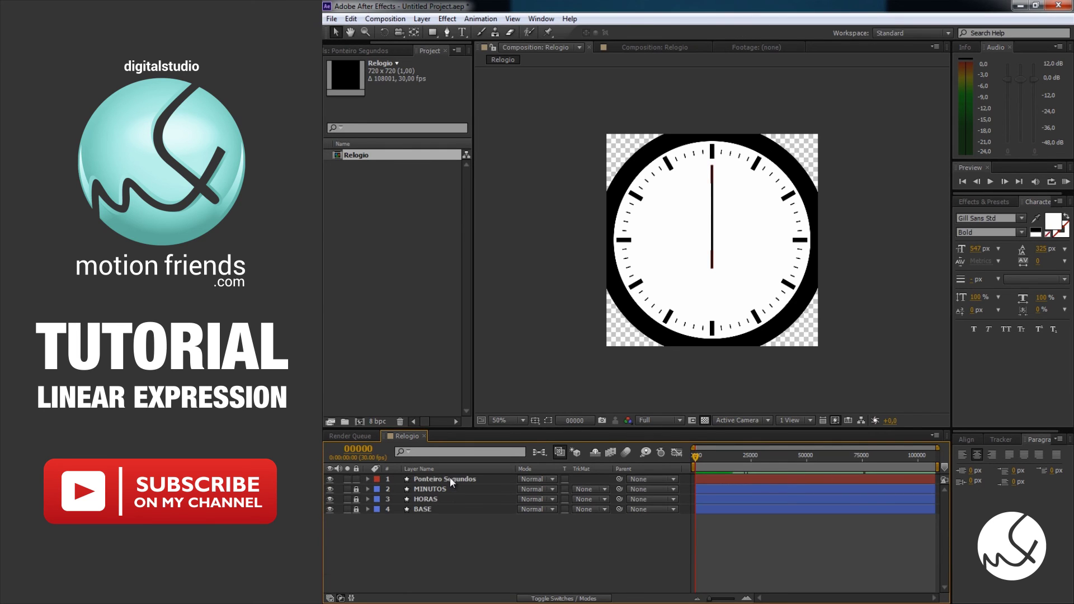
pyautogui.click(449, 478)
# - Duplicate the Ponteiro Segundos layer and rename the copy Ponteiro Minutos
pyautogui.rightClick(452, 481)
pyautogui.hotkey('ctrl', 'd')
pyautogui.press('Return')
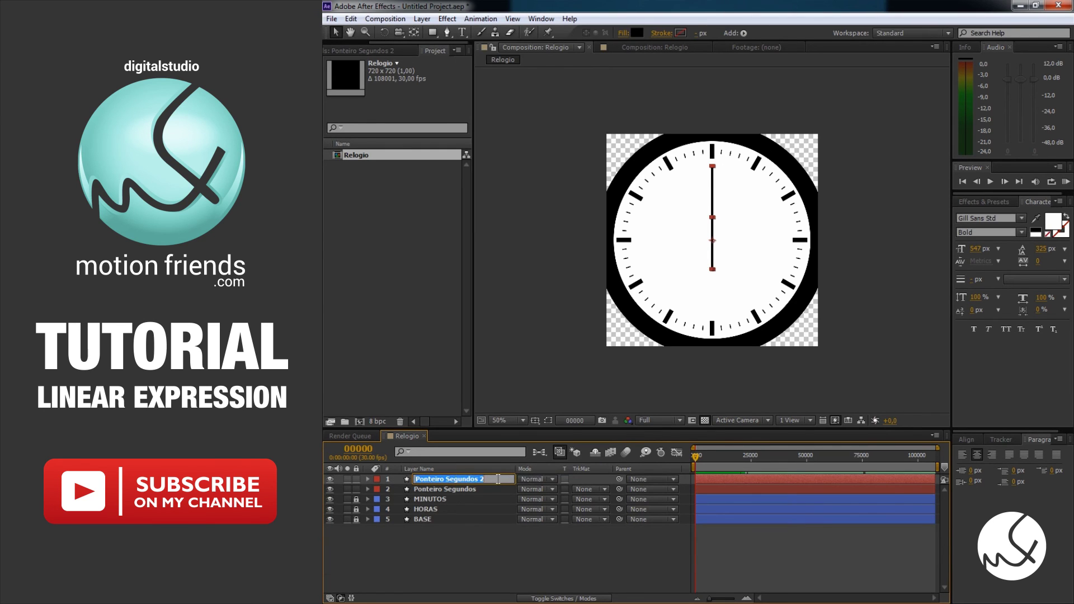
pyautogui.moveTo(484, 479); pyautogui.dragTo(445, 479)
pyautogui.press('Return')
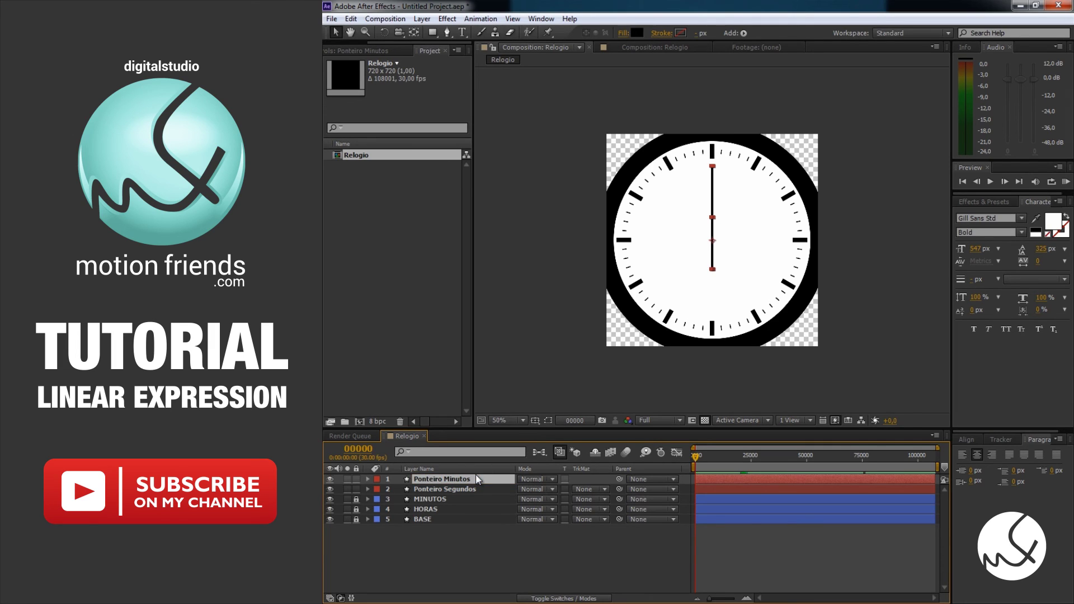
# - Set the Ponteiro Minutos rectangle's fill colour to pure red FF0000
pyautogui.click(368, 479)
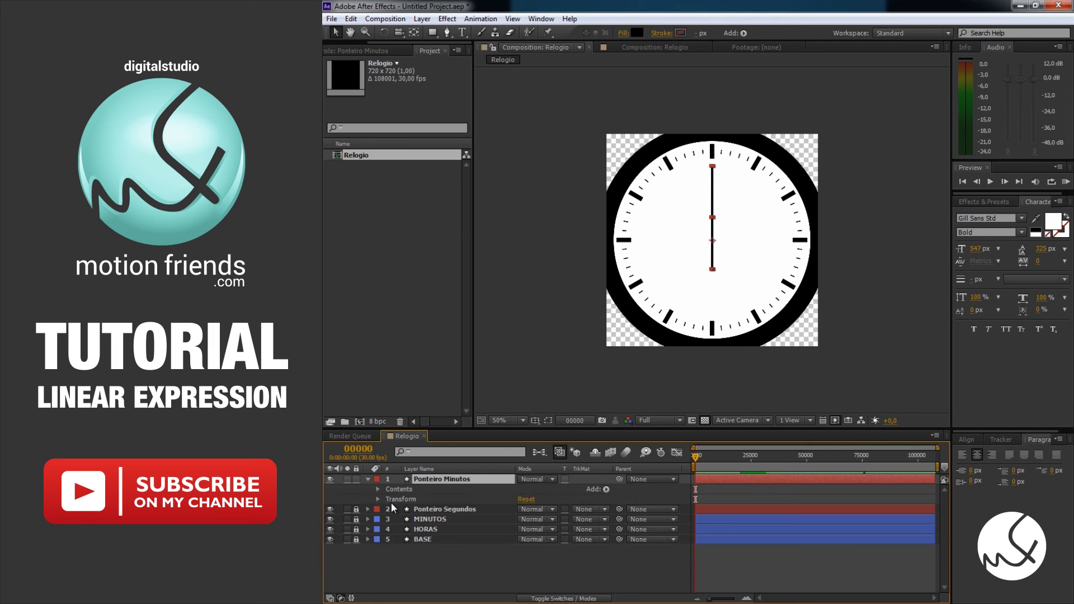
pyautogui.click(378, 489)
pyautogui.click(387, 499)
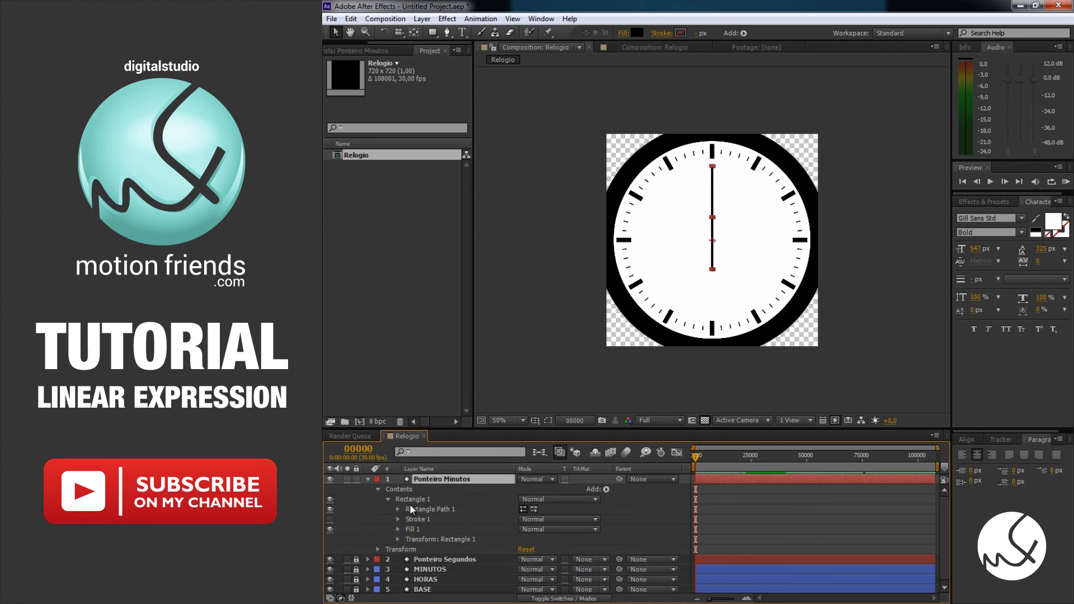
pyautogui.click(398, 529)
pyautogui.click(523, 559)
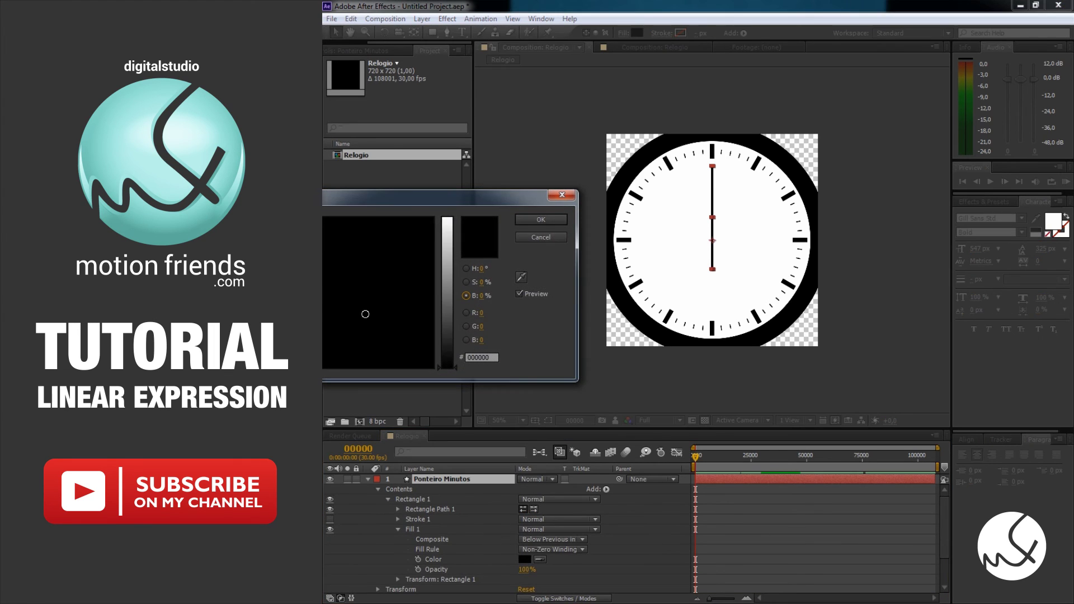
pyautogui.moveTo(447, 367); pyautogui.dragTo(451, 200)
pyautogui.click(432, 218)
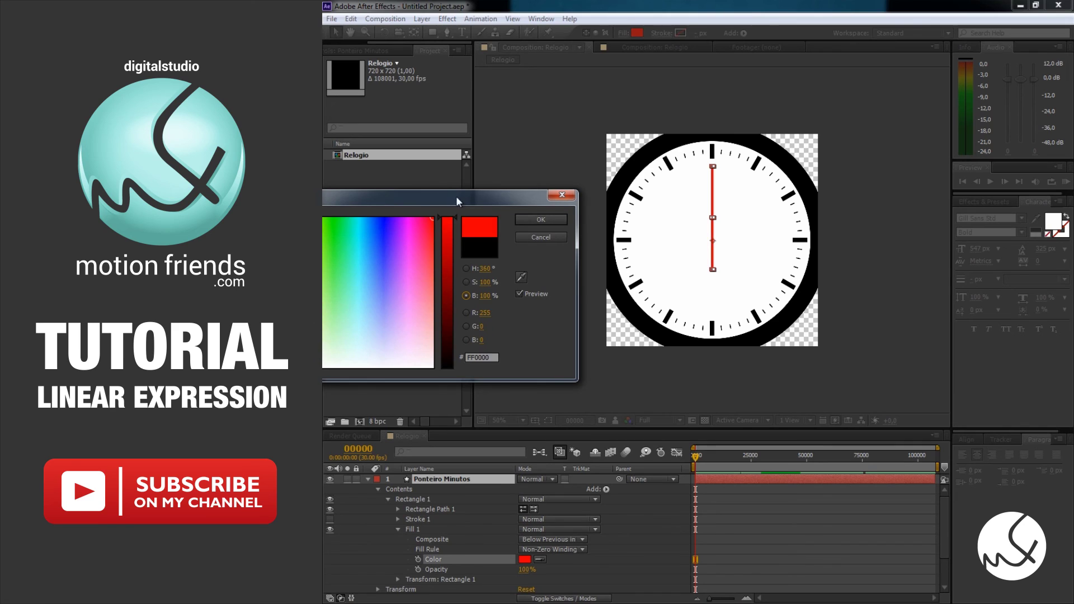
pyautogui.click(541, 219)
# - Resize the rectangle to 18 by 280 and set its Position Y to -100
pyautogui.click(398, 509)
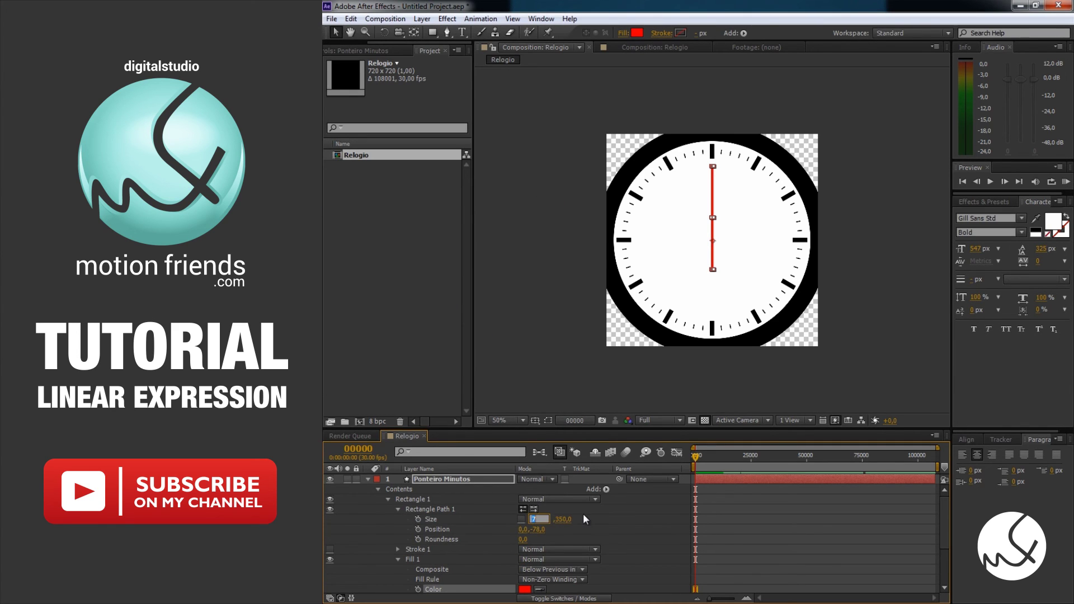
pyautogui.write('18')
pyautogui.press('Tab')
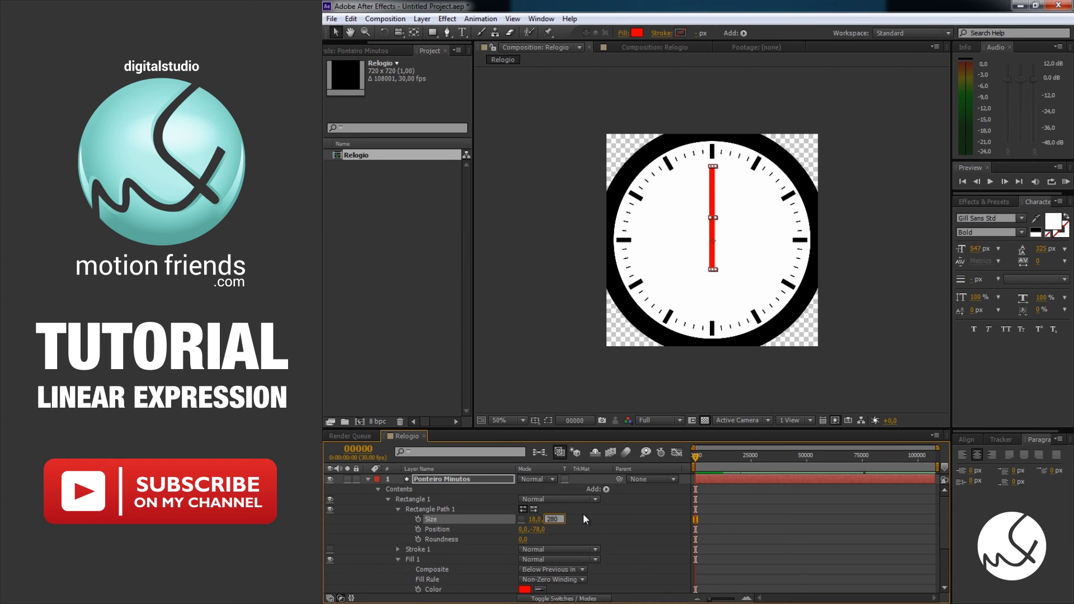
pyautogui.press('Tab')
pyautogui.press('Tab')
pyautogui.write('-')
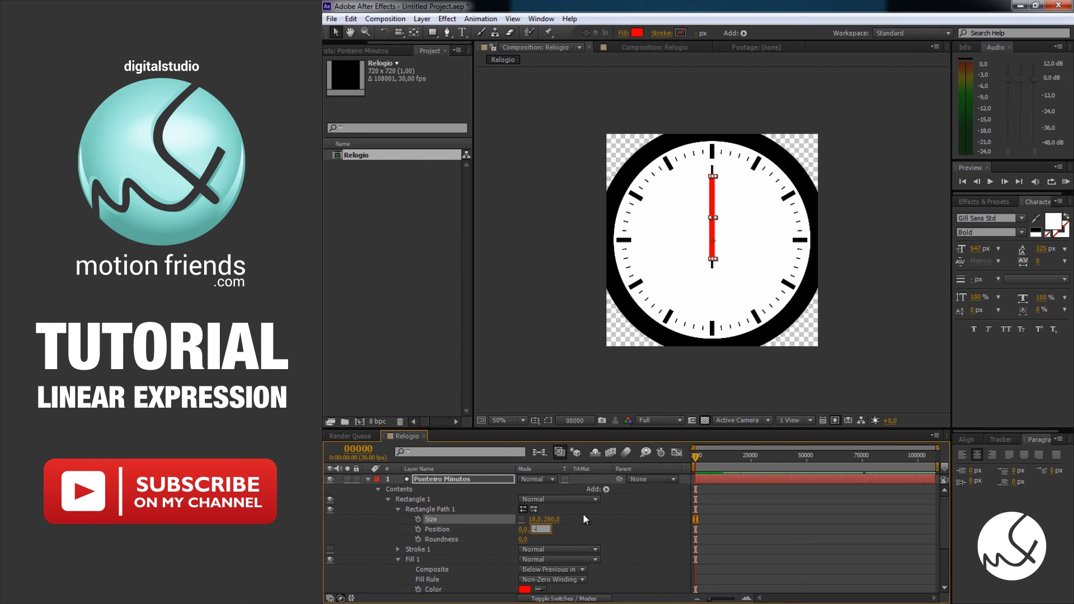
pyautogui.write('100')
pyautogui.click(398, 509)
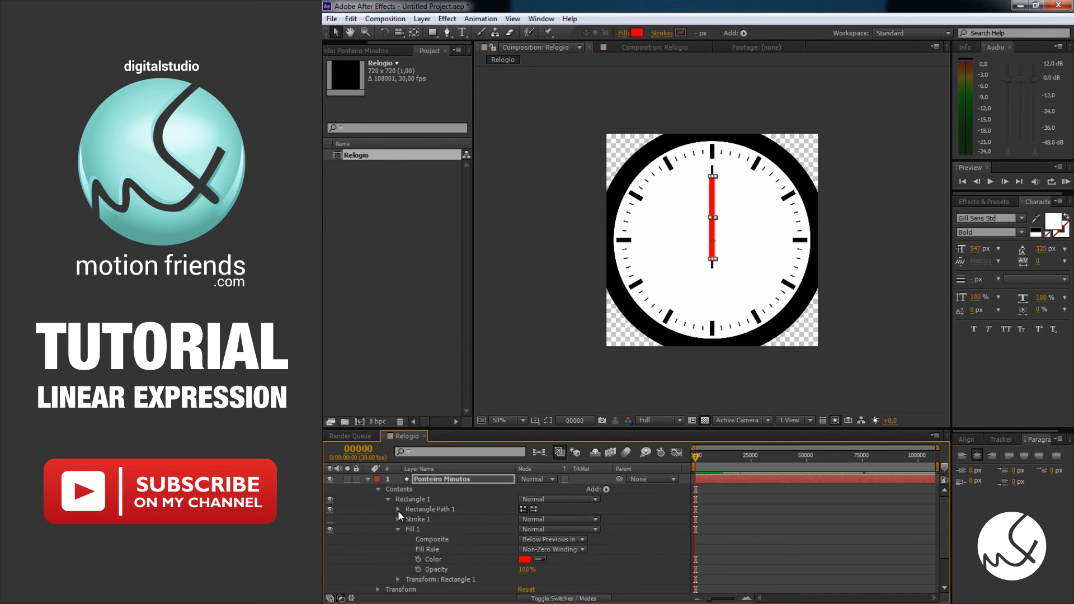
# - Add Round Corners with a radius of 60 to the minute hand
pyautogui.click(606, 489)
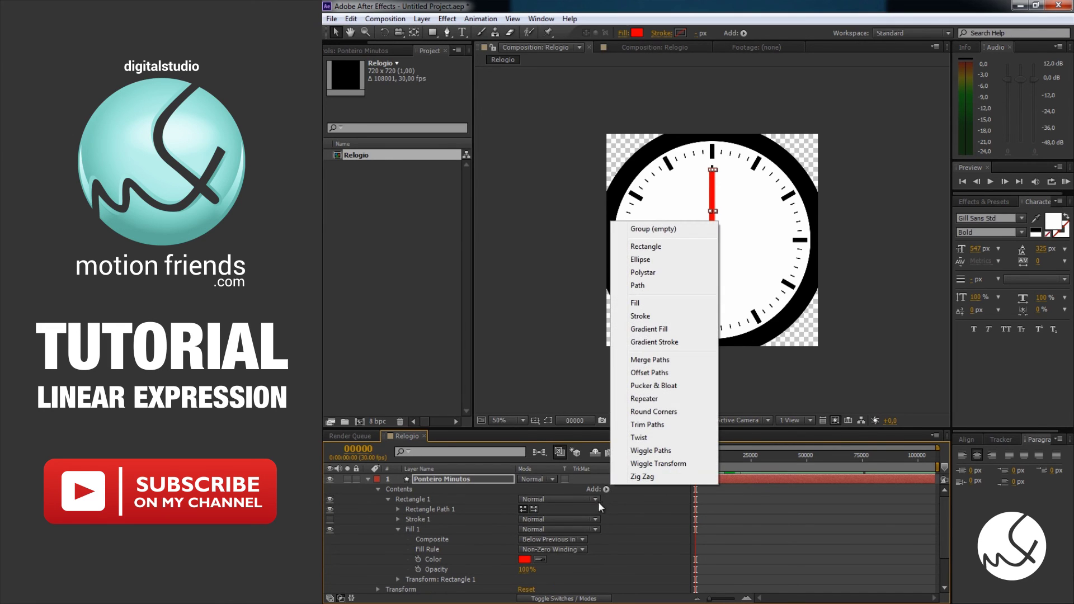
pyautogui.click(676, 413)
pyautogui.click(398, 520)
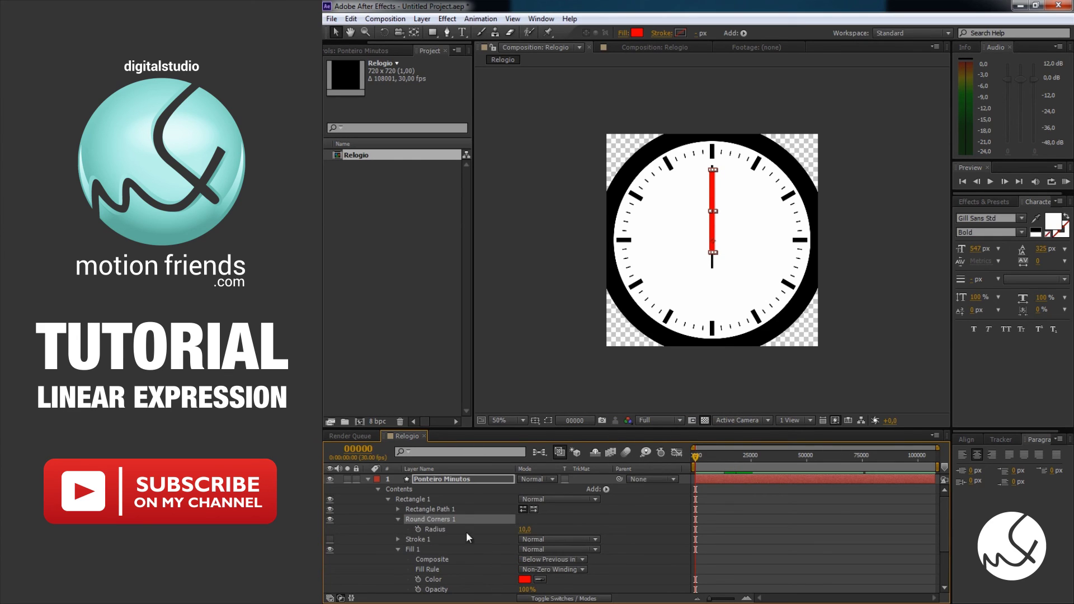
pyautogui.click(524, 529)
pyautogui.write('60')
pyautogui.press('Return')
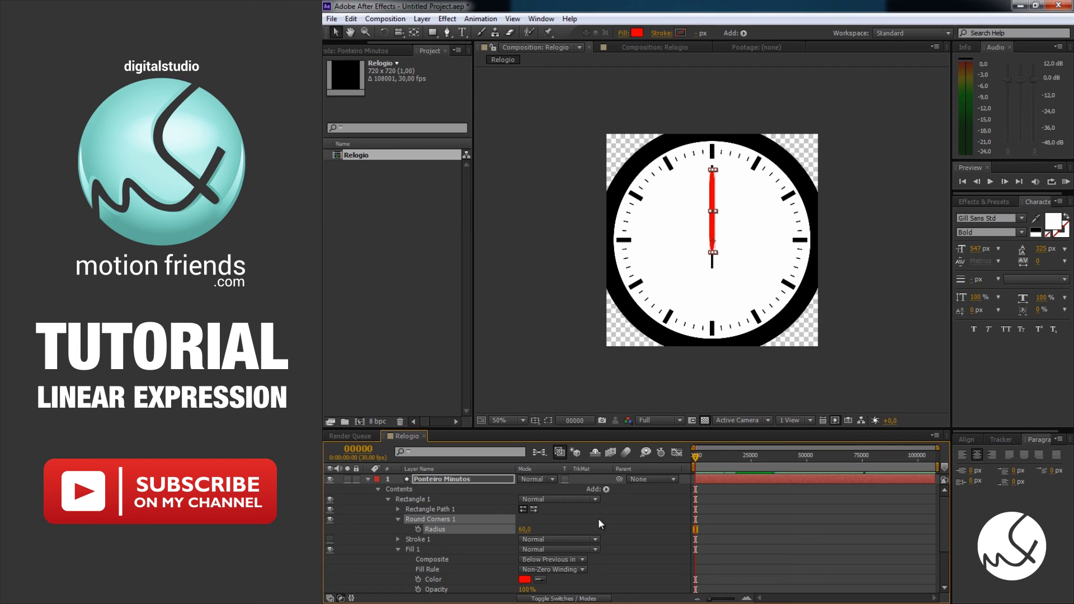
# - Duplicate Rectangle Path 1 and move the copy below Round Corners 1
pyautogui.click(441, 509)
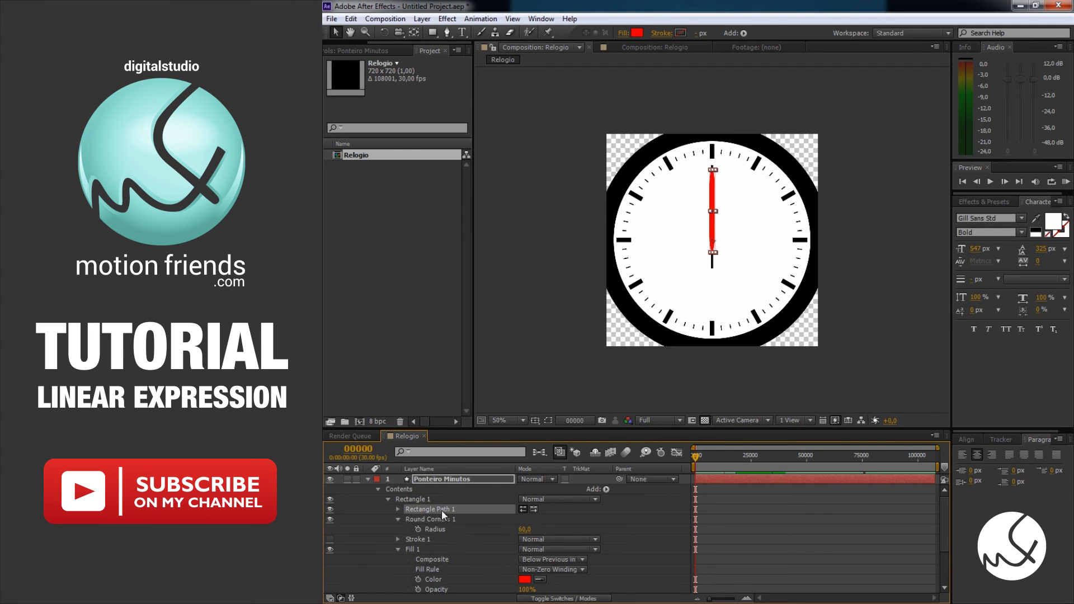
pyautogui.click(398, 519)
pyautogui.hotkey('ctrl', 'd')
pyautogui.moveTo(454, 518); pyautogui.dragTo(470, 536)
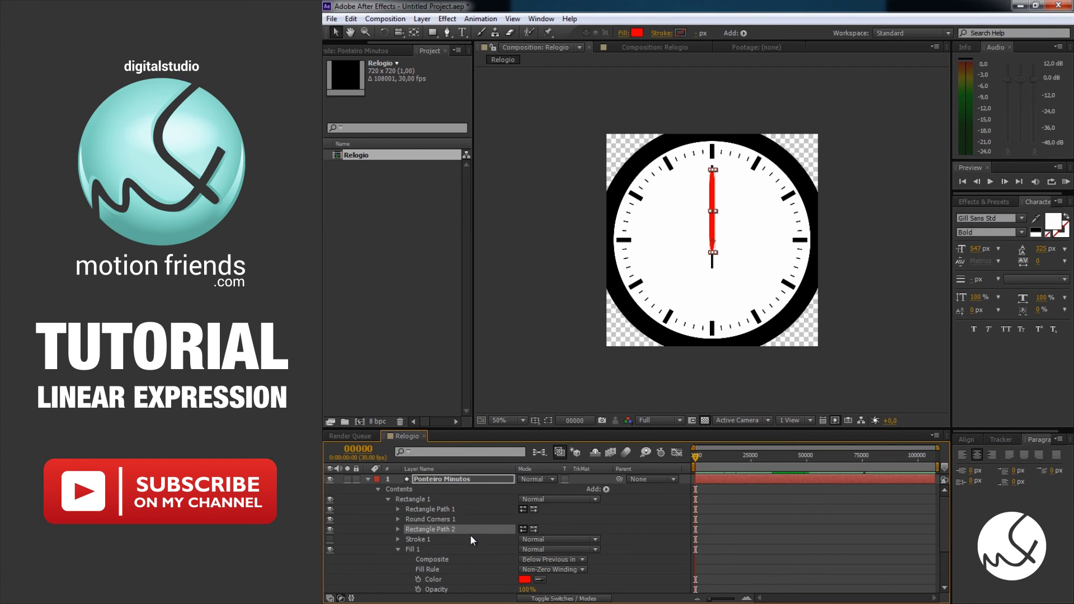
# - Set Rectangle Path 2 to height 198, Position Y -50 and roundness 100
pyautogui.click(397, 529)
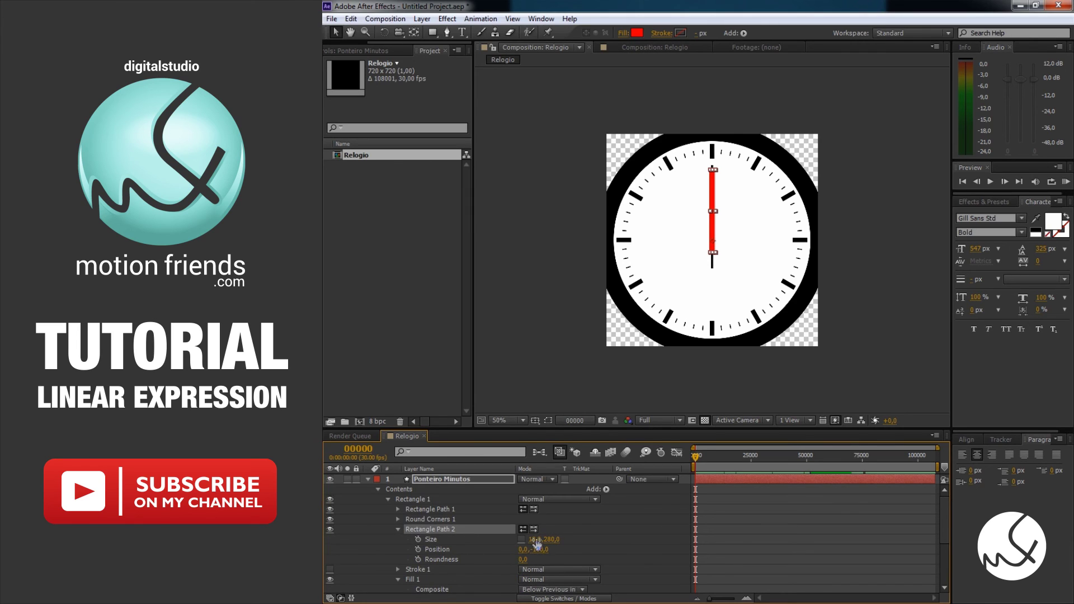
pyautogui.click(553, 539)
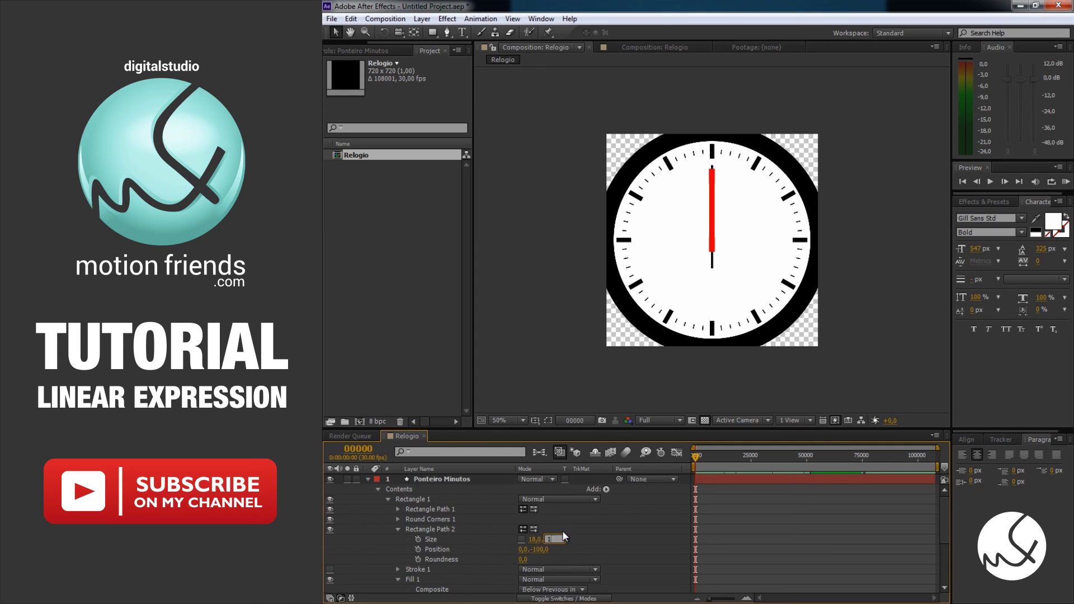
pyautogui.write('199')
pyautogui.press('Tab')
pyautogui.press('Tab')
pyautogui.write('-50')
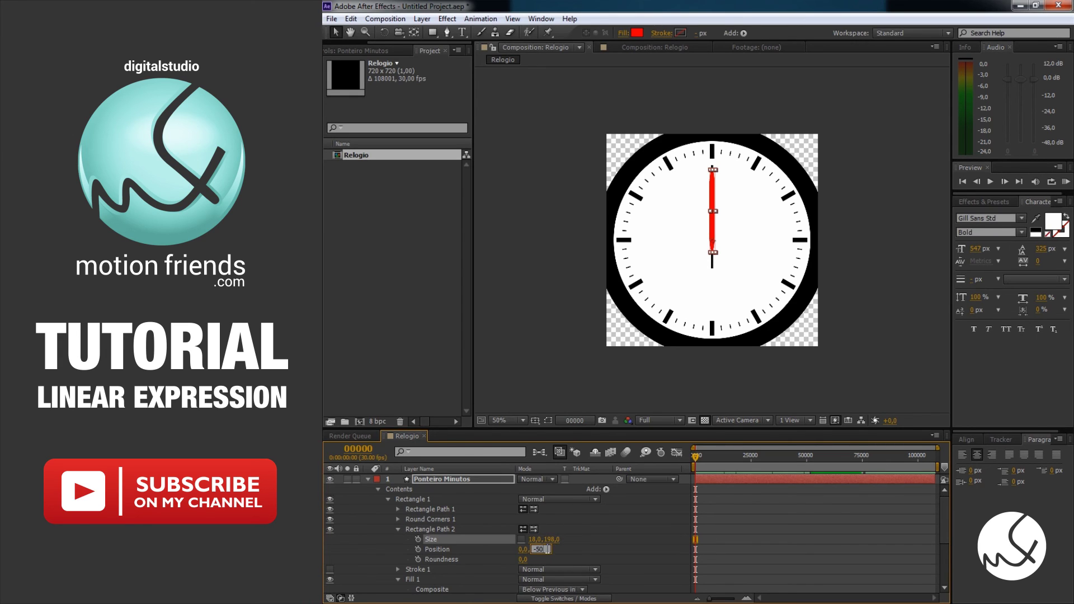
pyautogui.click(538, 558)
pyautogui.write('146')
pyautogui.press('Return')
pyautogui.click(526, 560)
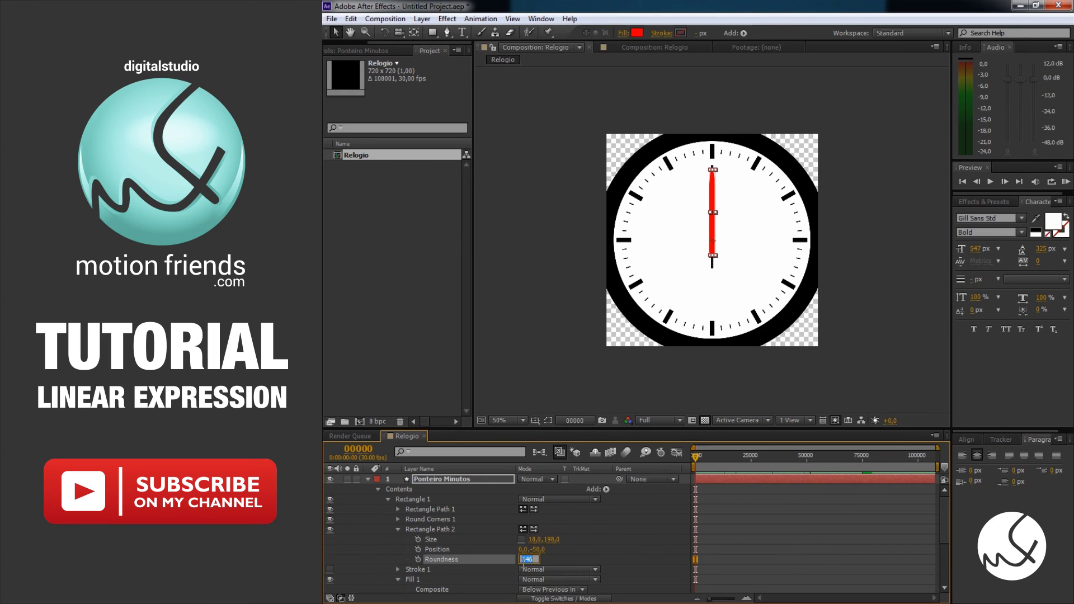
pyautogui.write('100')
pyautogui.press('Return')
# - Solo the minute hand to inspect it at 100% and 50%, then unsolo and collapse it
pyautogui.click(347, 479)
pyautogui.click(864, 265)
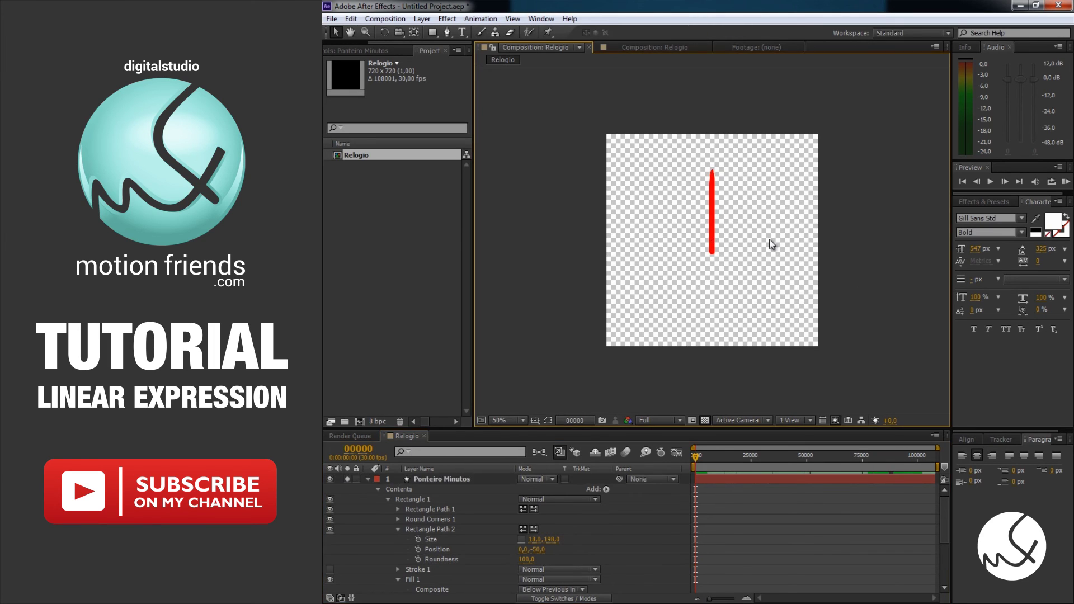
pyautogui.press('/')
pyautogui.press(',')
pyautogui.press(',')
pyautogui.click(347, 479)
pyautogui.click(367, 480)
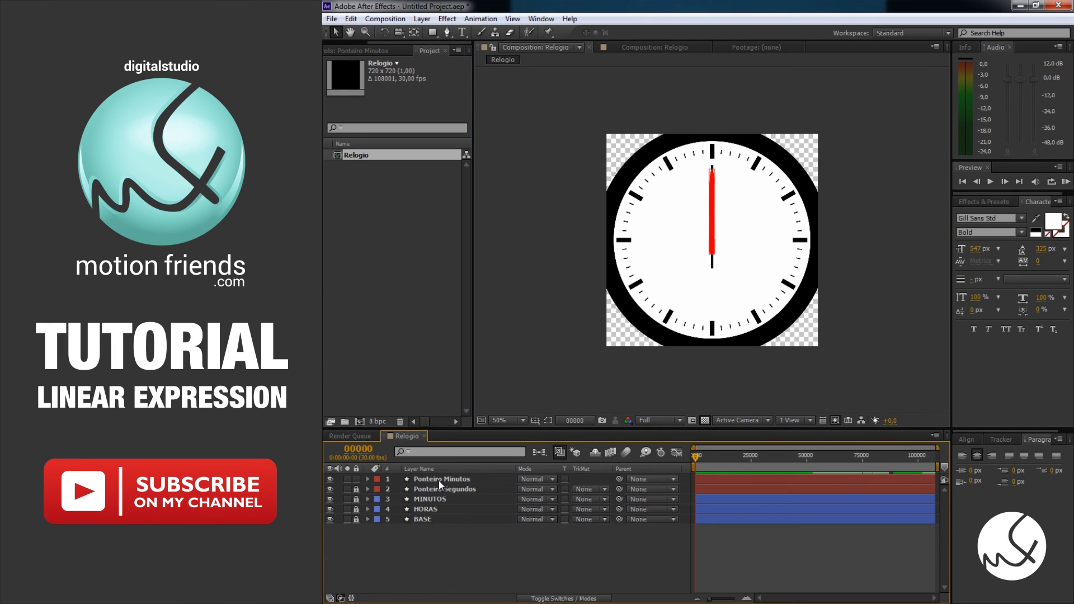
# - Duplicate the Ponteiro Minutos layer and rename the copy Ponteiro Horas
pyautogui.click(439, 480)
pyautogui.hotkey('ctrl', 'd')
pyautogui.rightClick(455, 479)
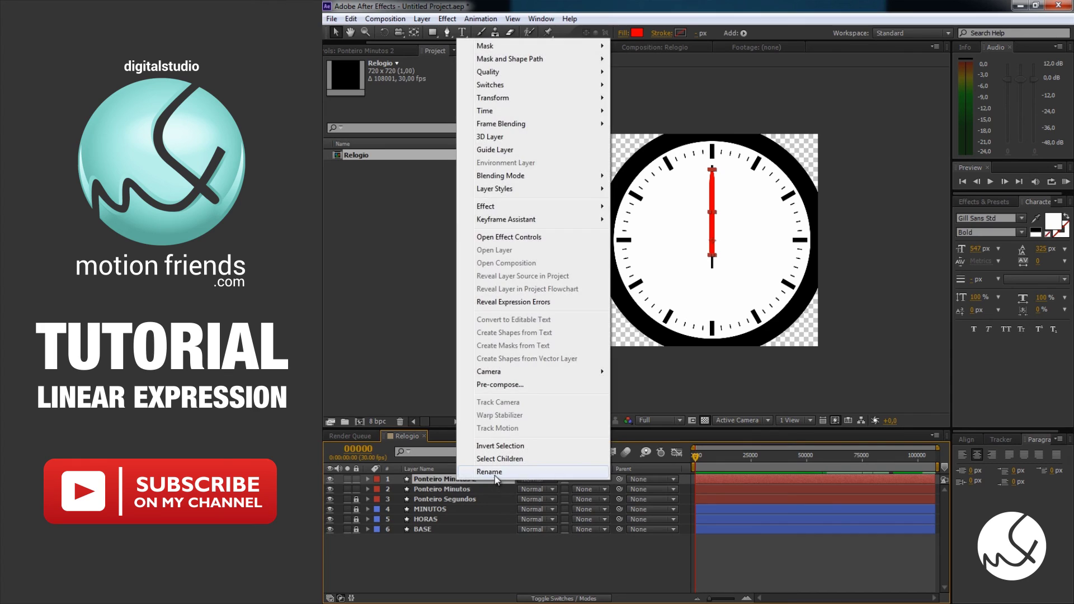
pyautogui.click(481, 476)
pyautogui.moveTo(484, 480); pyautogui.dragTo(447, 480)
pyautogui.write('Horas')
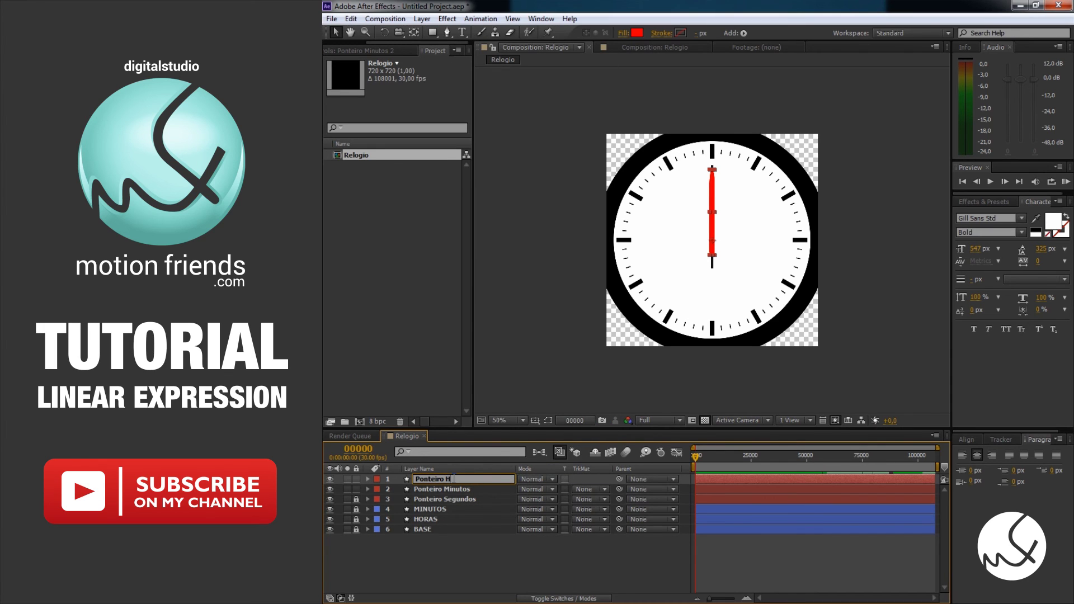
pyautogui.press('Return')
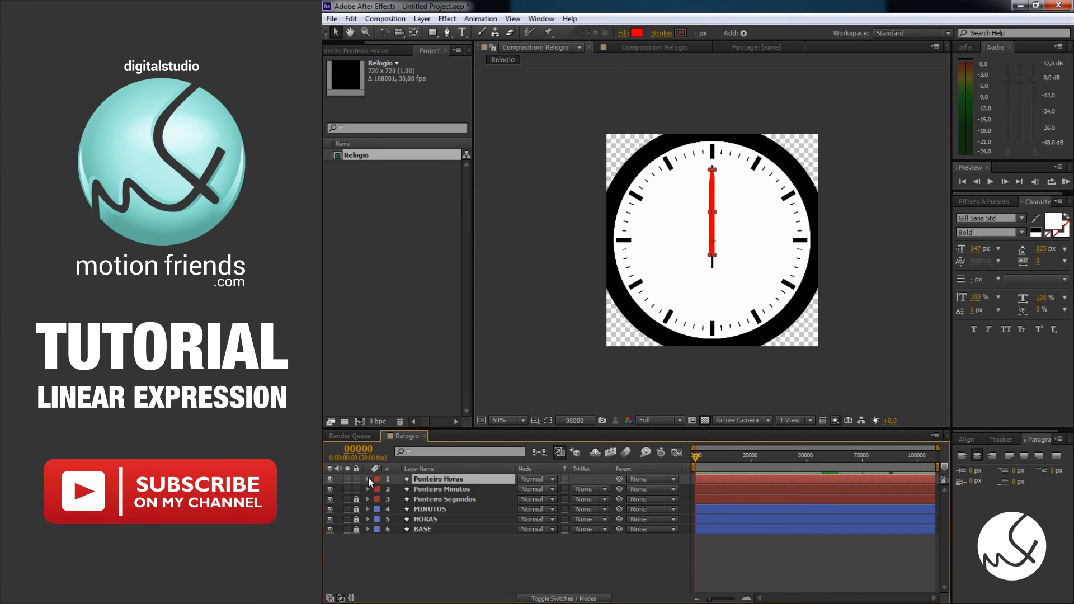
# - Set the first rectangle path to 16 by 170 at Position Y -77 and corner radius 104
pyautogui.click(368, 479)
pyautogui.click(378, 489)
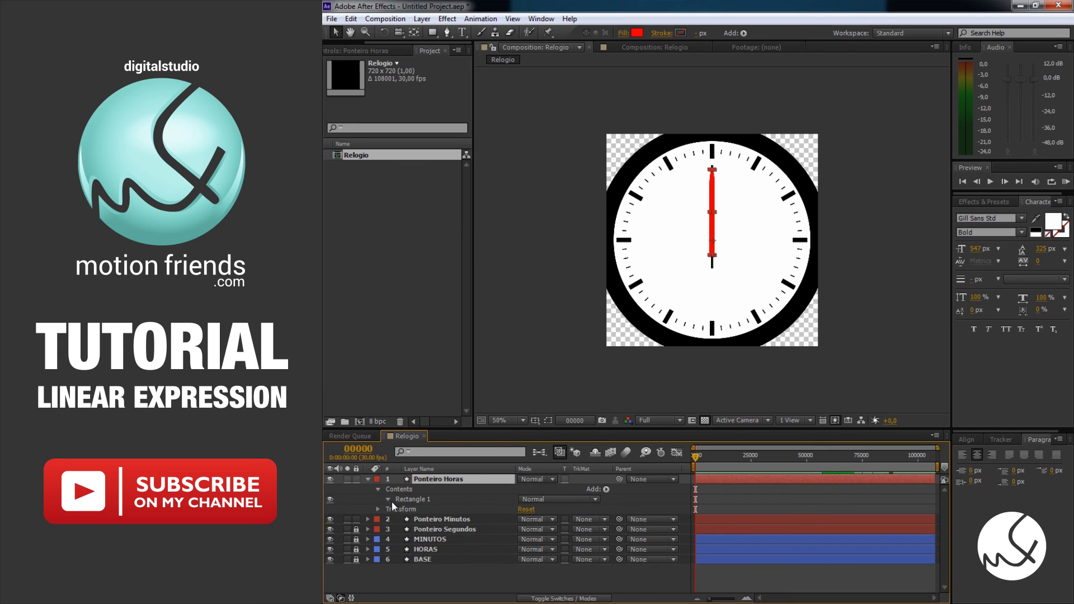
pyautogui.click(398, 508)
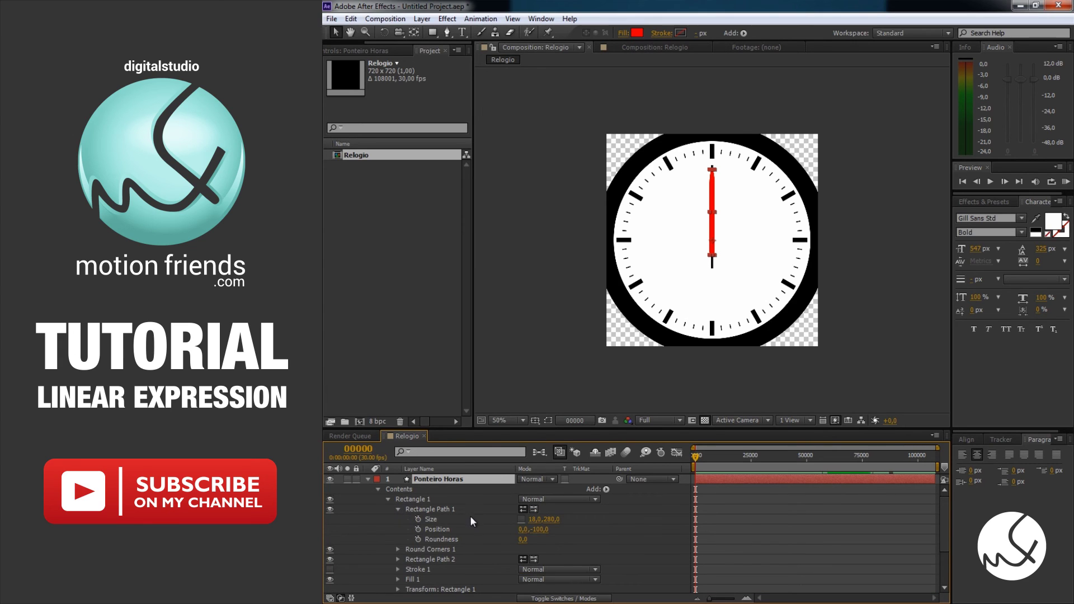
pyautogui.click(533, 519)
pyautogui.press('Tab')
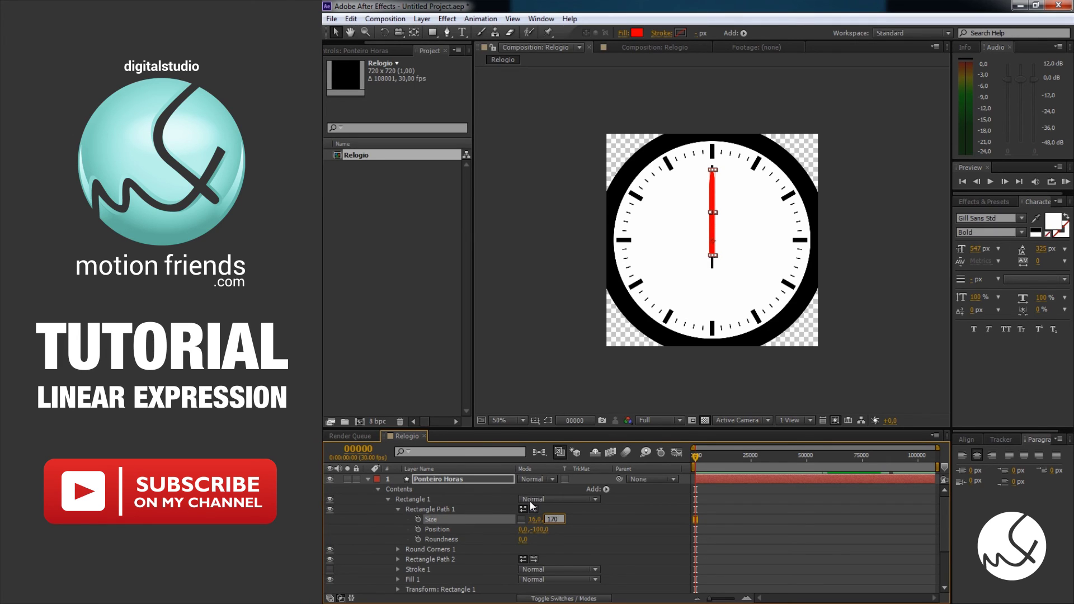
pyautogui.press('Tab')
pyautogui.press('Tab')
pyautogui.write('-77')
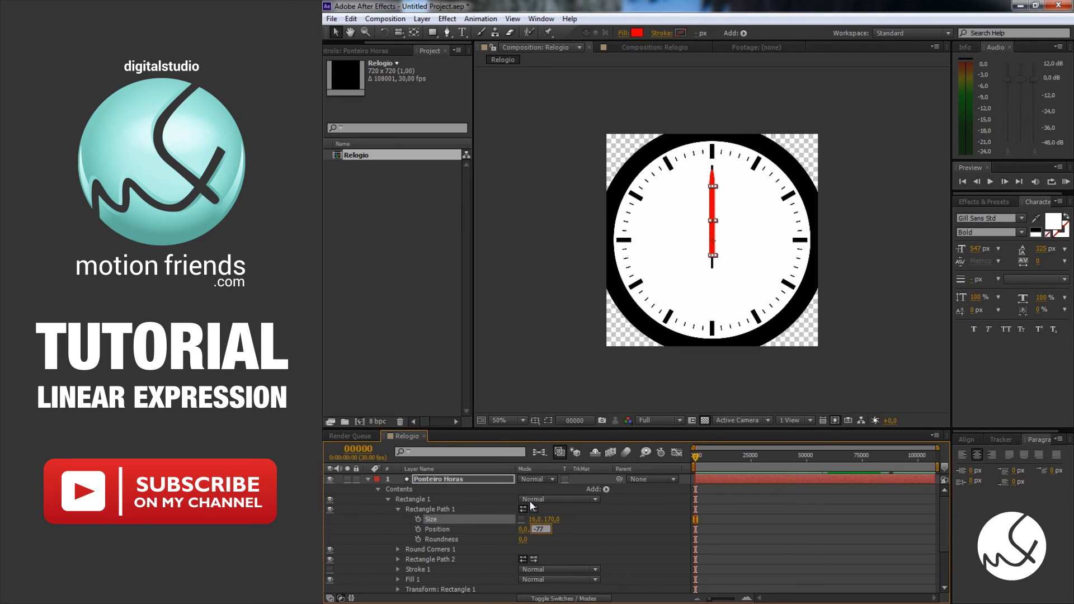
pyautogui.press('Return')
pyautogui.click(397, 548)
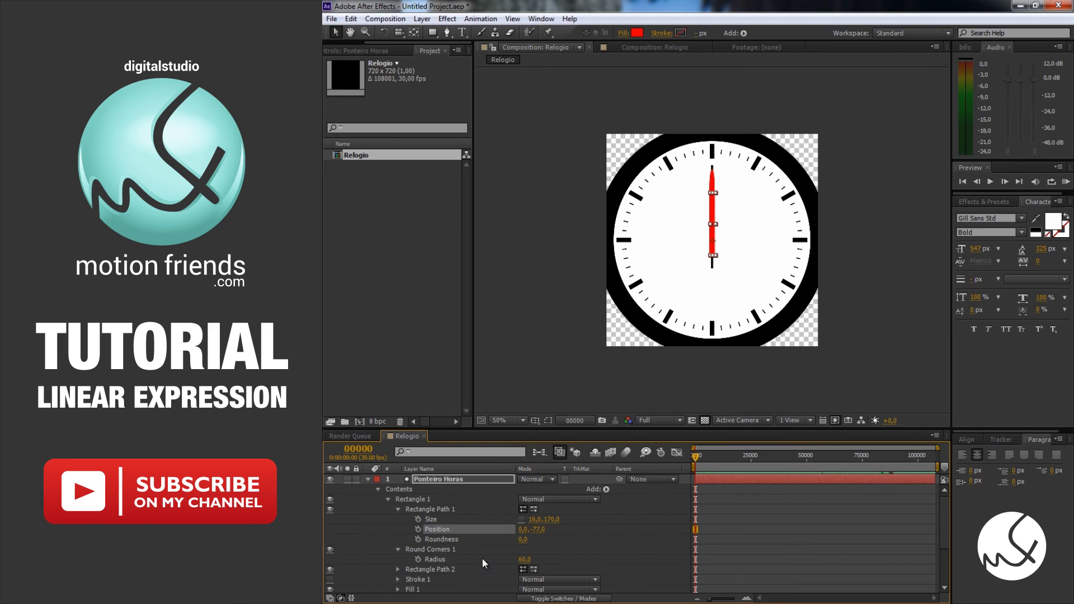
pyautogui.click(524, 559)
pyautogui.write('104')
pyautogui.press('Return')
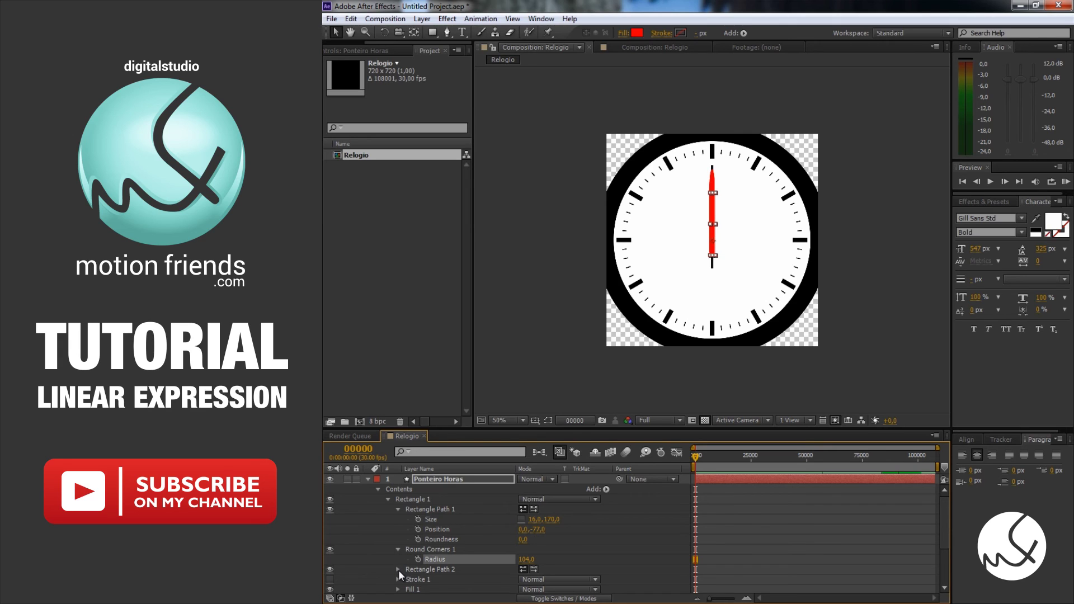
# - Set the second rectangle path to 16 by 133 at Position Y -18
pyautogui.click(398, 570)
pyautogui.click(534, 567)
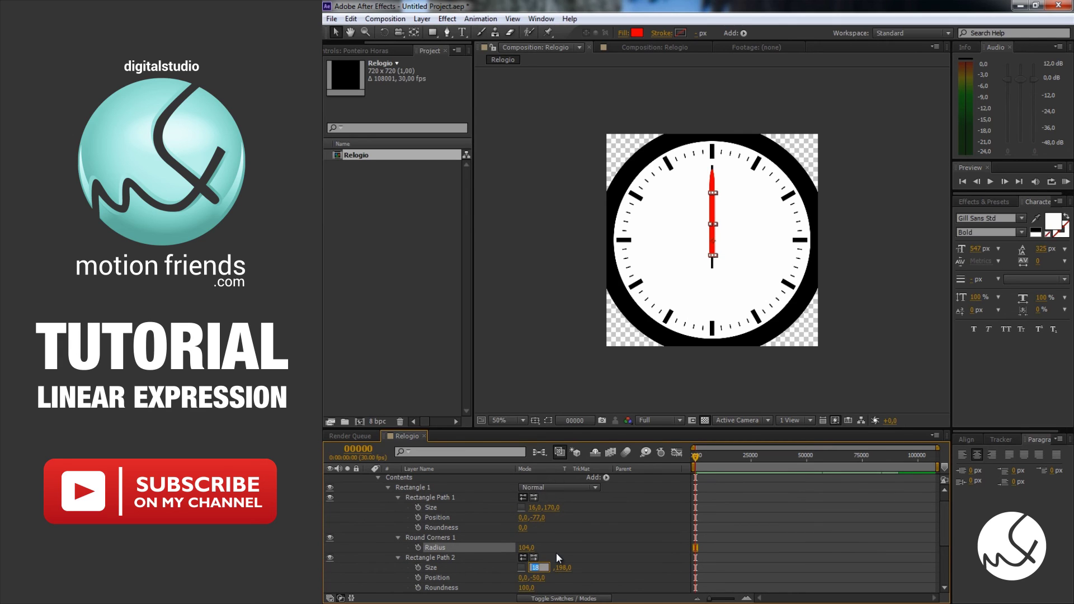
pyautogui.write('6')
pyautogui.press('Tab')
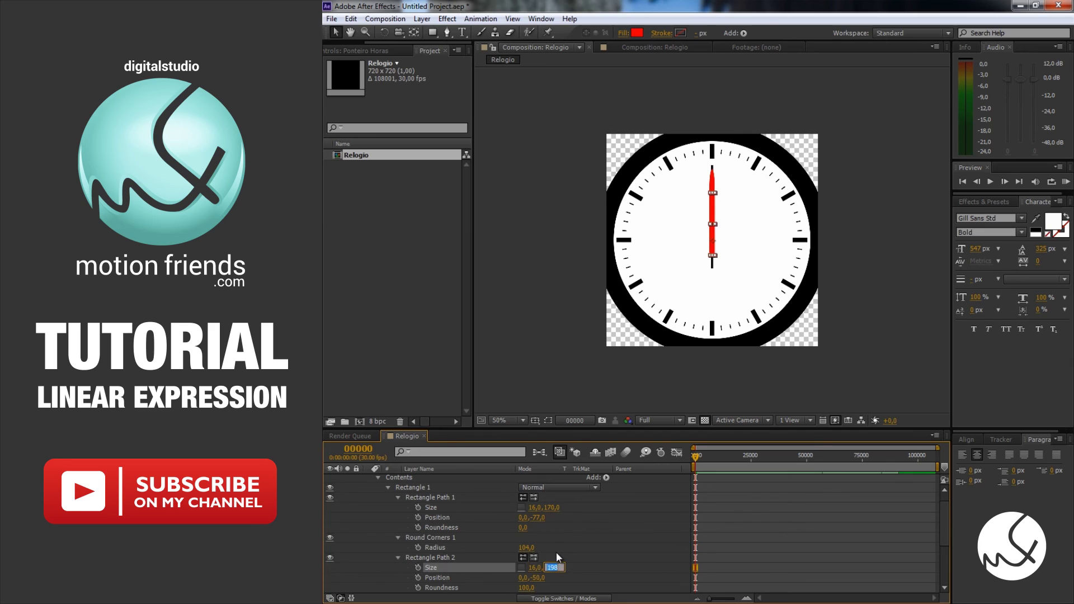
pyautogui.write('133')
pyautogui.press('Tab')
pyautogui.press('Return')
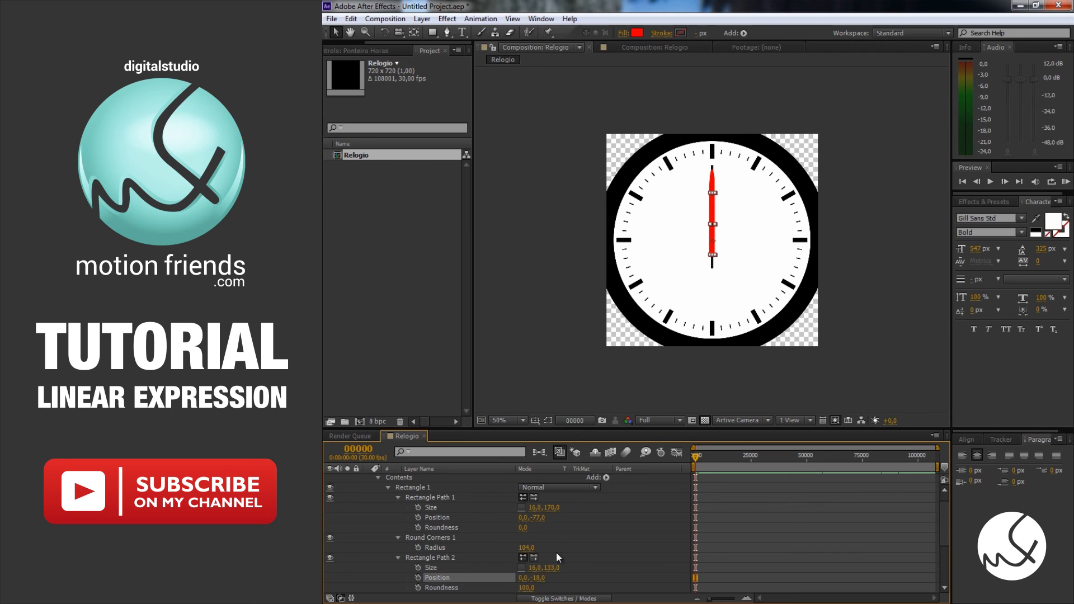
# - Solo the hour hand and zoom in to preview it, then collapse its properties
pyautogui.scroll(-3, 563, 543)
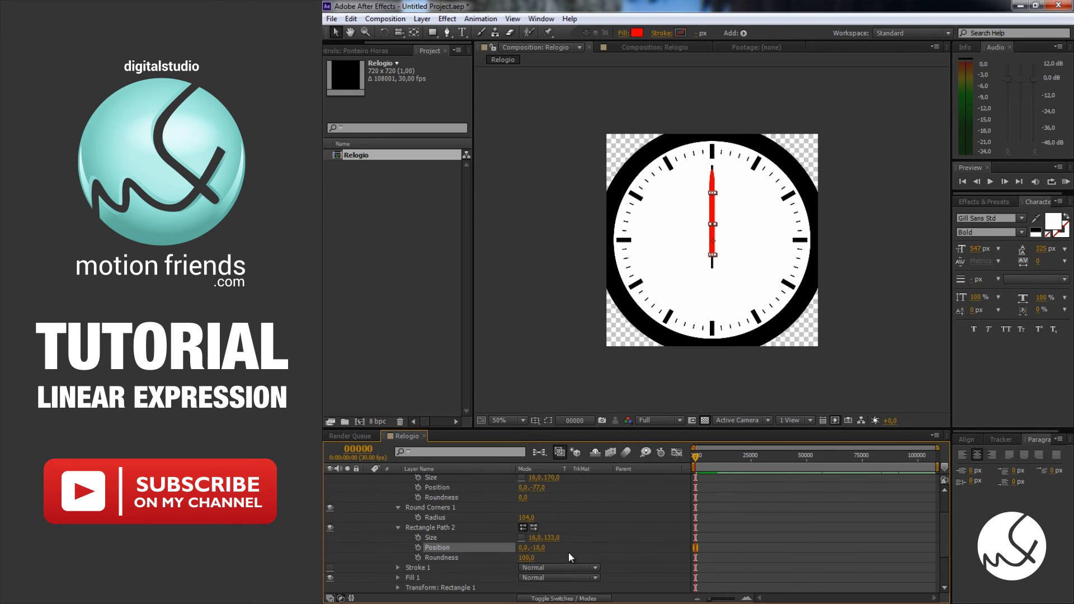
pyautogui.scroll(4, 568, 551)
pyautogui.click(348, 479)
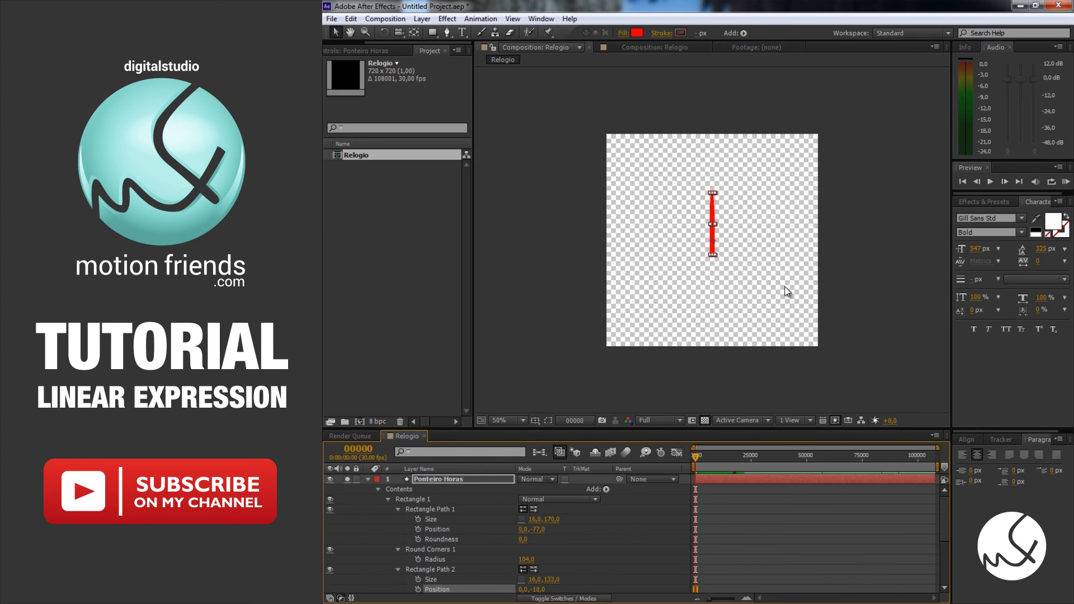
pyautogui.click(859, 264)
pyautogui.press('.')
pyautogui.press('.')
pyautogui.press('.')
pyautogui.moveTo(767, 254); pyautogui.dragTo(755, 316)
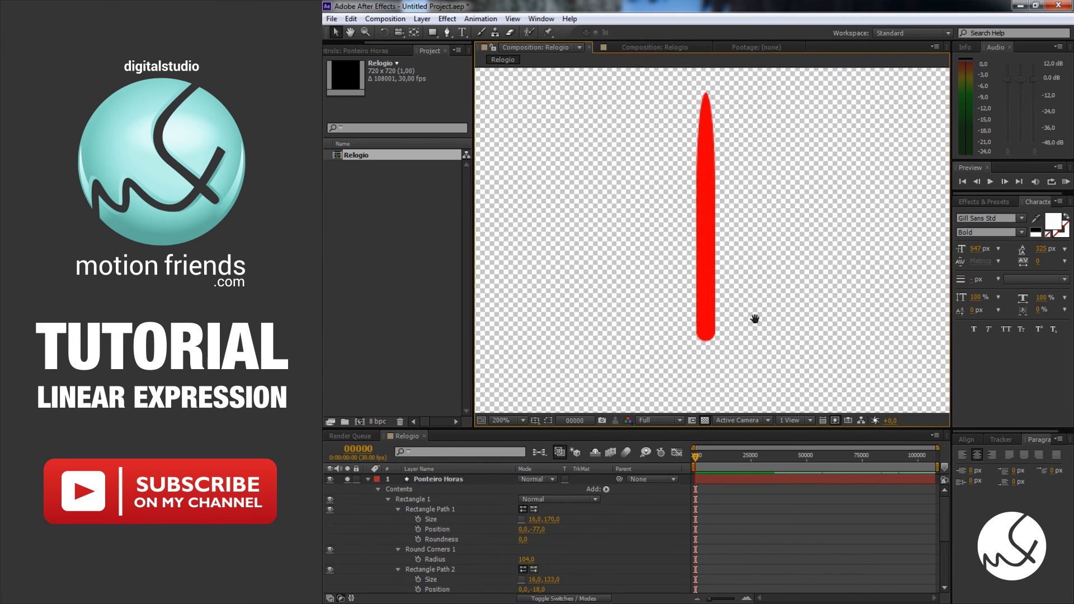
pyautogui.press(',')
pyautogui.press(',')
pyautogui.press(',')
pyautogui.click(407, 479)
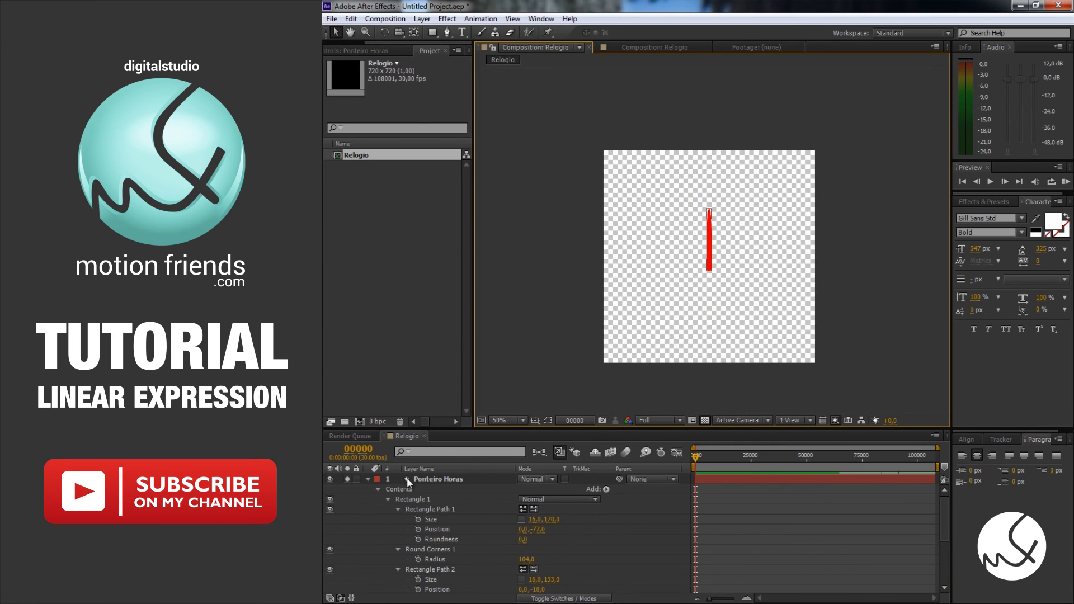
pyautogui.click(366, 478)
# - Give Ponteiro Horas the Rotation expression value+time*(1)/120 and scrub the timeline to test it
pyautogui.click(347, 479)
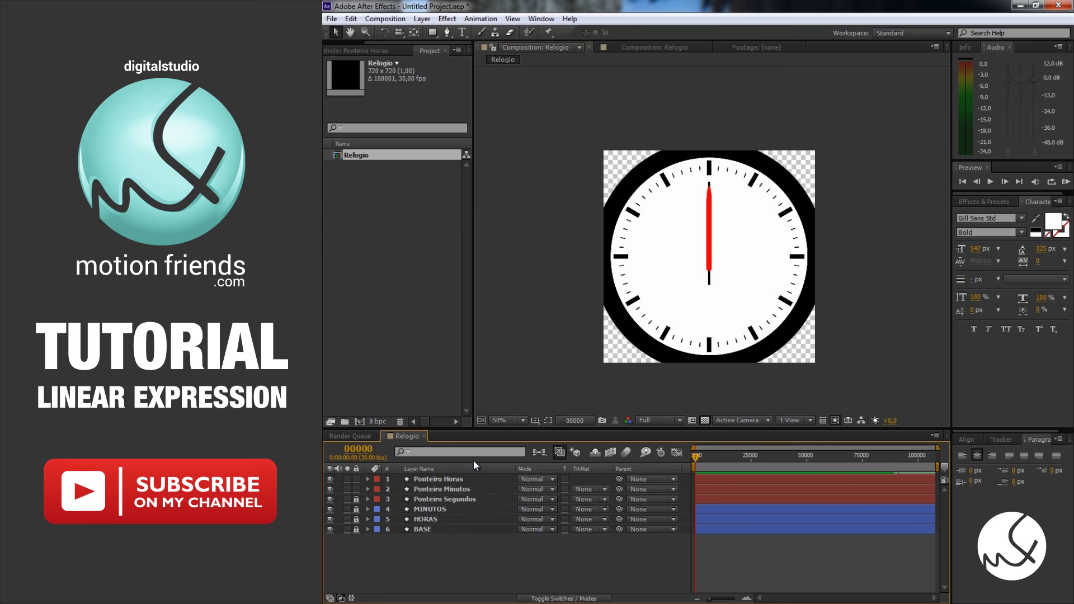
pyautogui.hotkey('shift', '/')
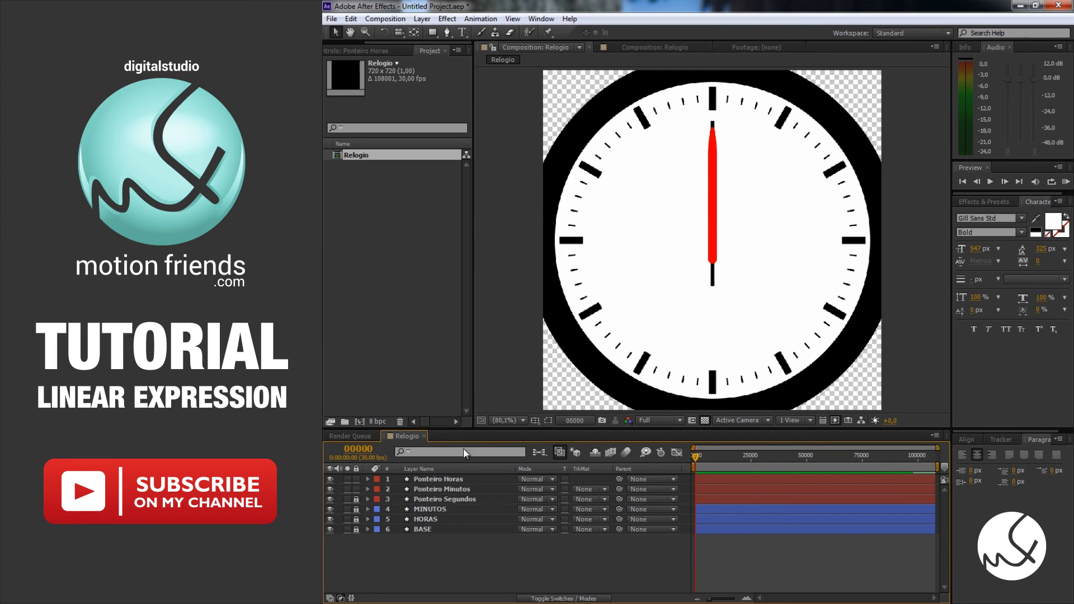
pyautogui.click(460, 481)
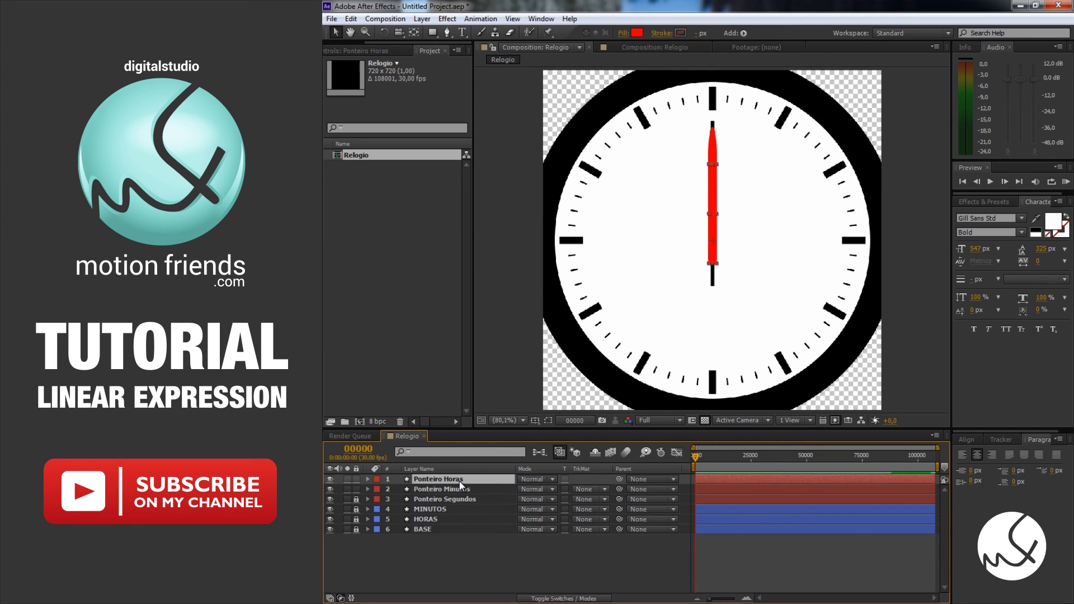
pyautogui.press('r')
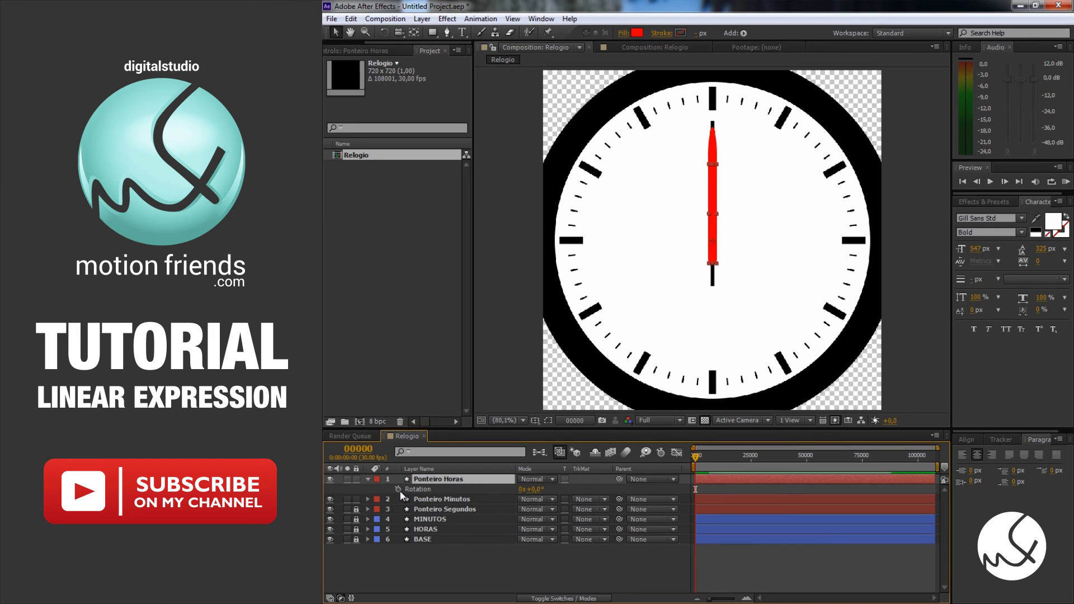
pyautogui.keyDown('alt'); pyautogui.click(397, 489); pyautogui.keyUp('alt')
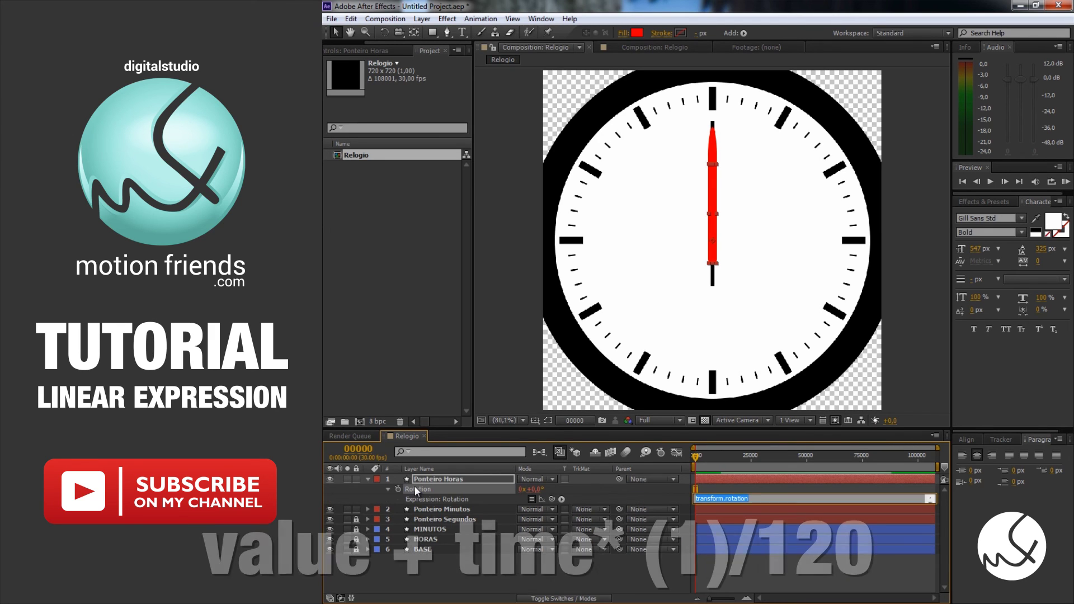
pyautogui.write('value+')
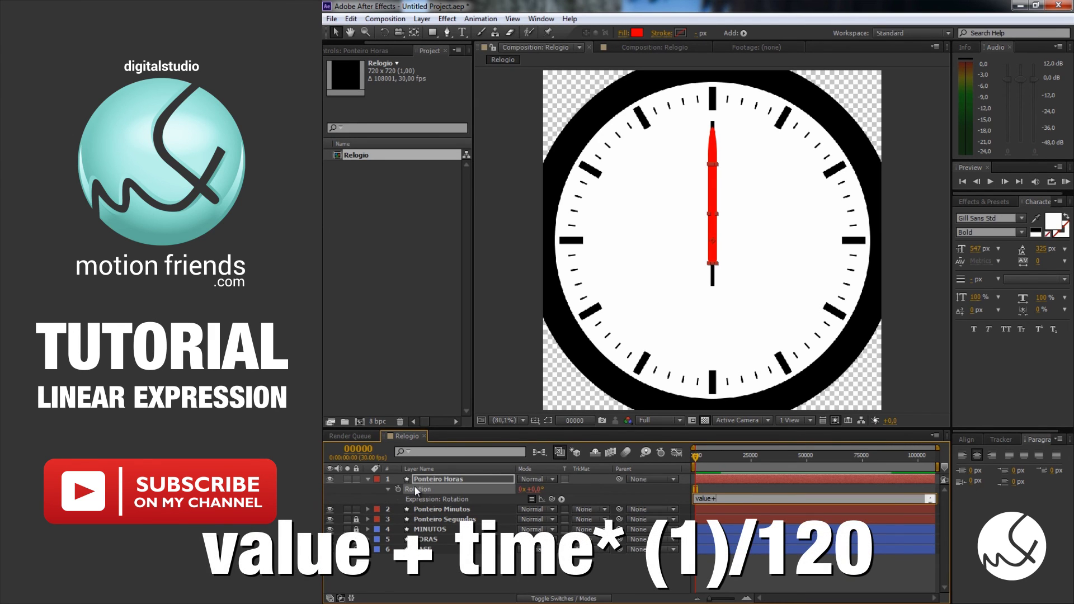
pyautogui.write('time*')
pyautogui.write(' (1) / 120')
pyautogui.click(705, 488)
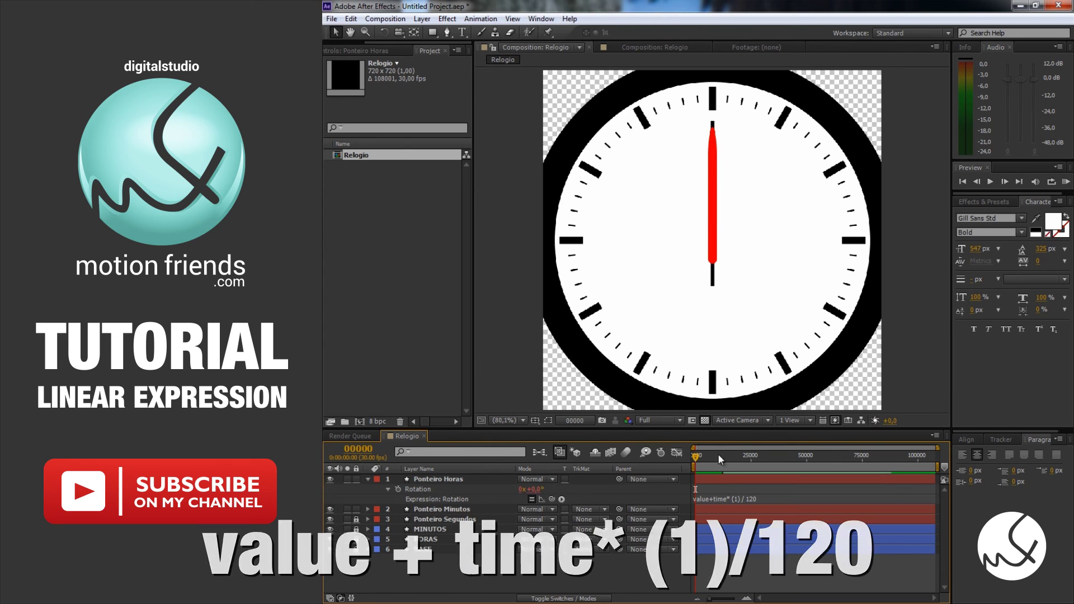
pyautogui.moveTo(696, 461); pyautogui.dragTo(817, 461)
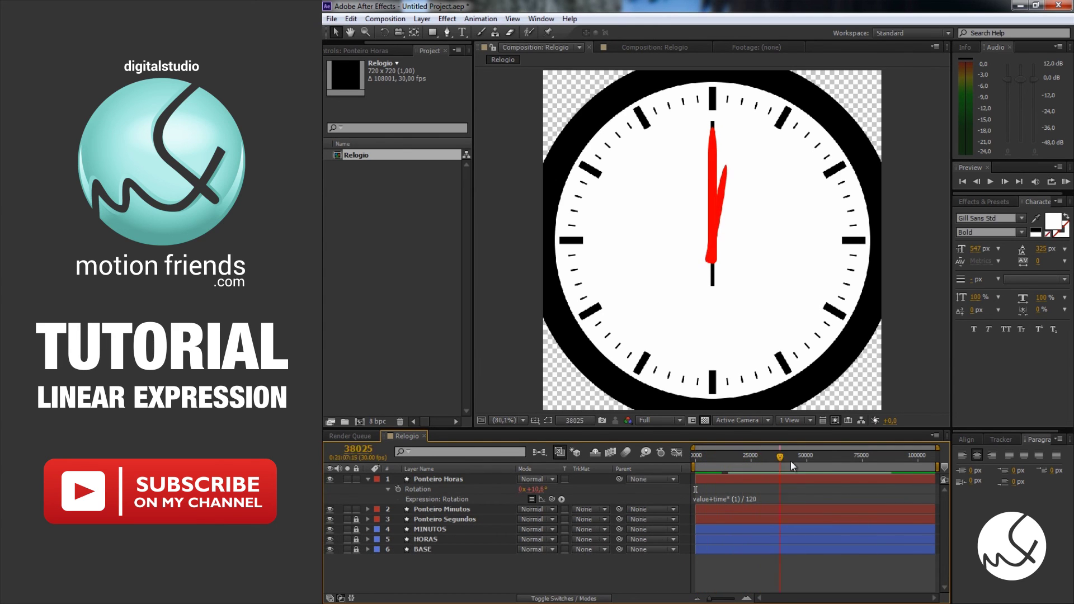
pyautogui.moveTo(818, 461)
pyautogui.mouseDown()
pyautogui.moveTo(940, 453)
pyautogui.moveTo(642, 454)
pyautogui.moveTo(936, 455)
pyautogui.moveTo(673, 459)
pyautogui.mouseUp()
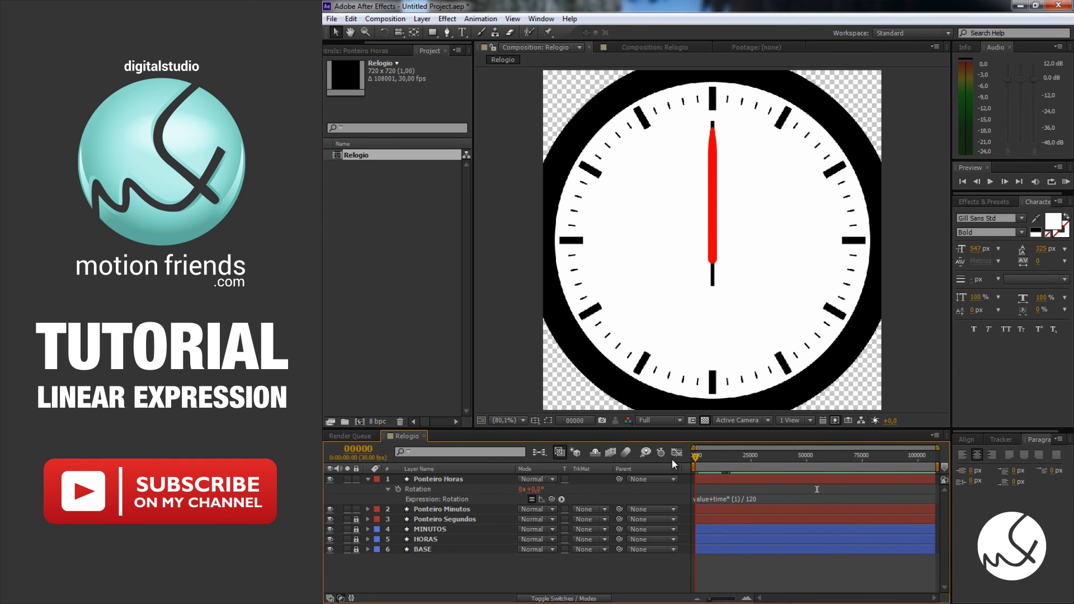
# - Pick-whip Ponteiro Minutos Rotation to Ponteiro Horas Rotation, append *12, and scrub to test both hands
pyautogui.click(450, 510)
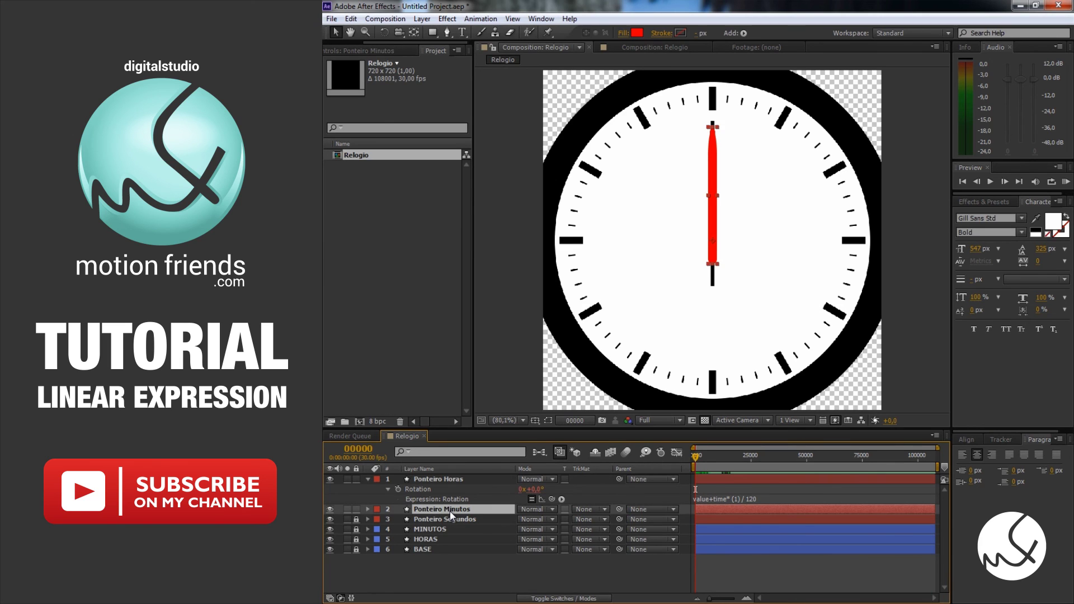
pyautogui.press('r')
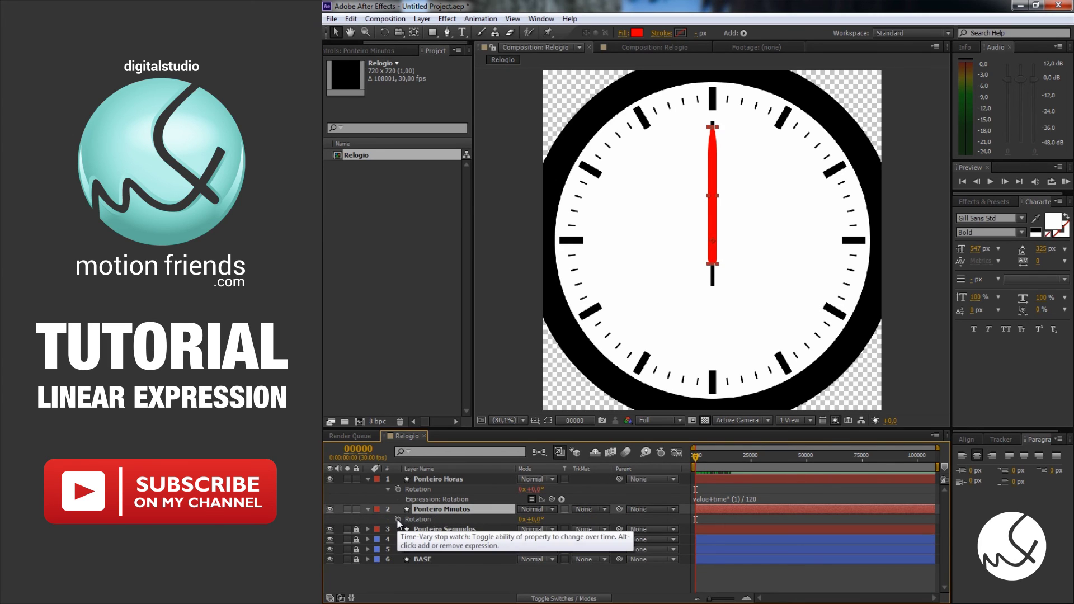
pyautogui.keyDown('alt'); pyautogui.click(398, 518); pyautogui.keyUp('alt')
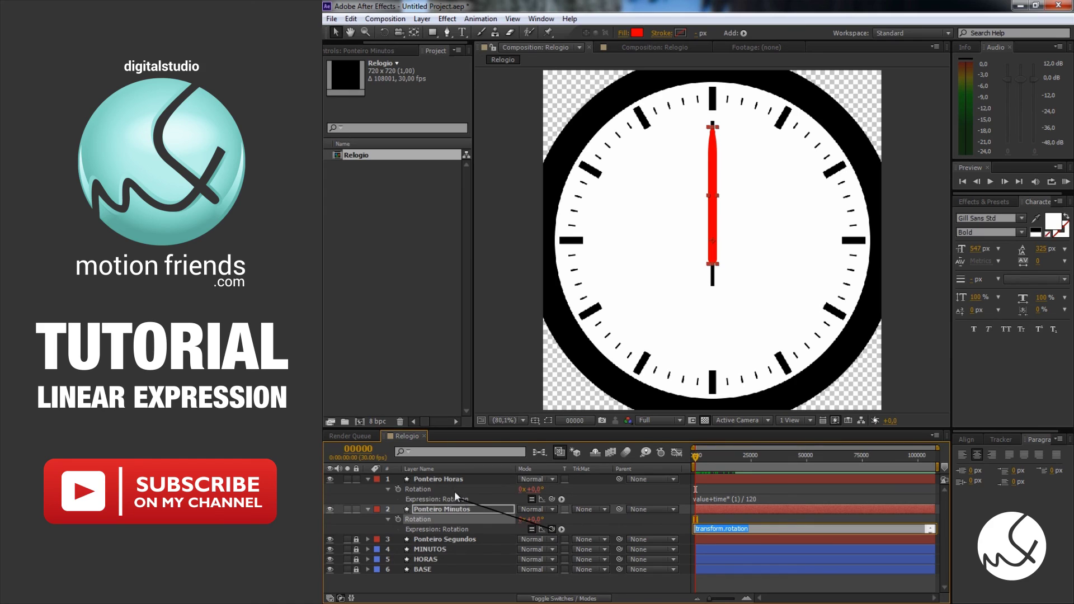
pyautogui.moveTo(550, 529); pyautogui.dragTo(451, 485)
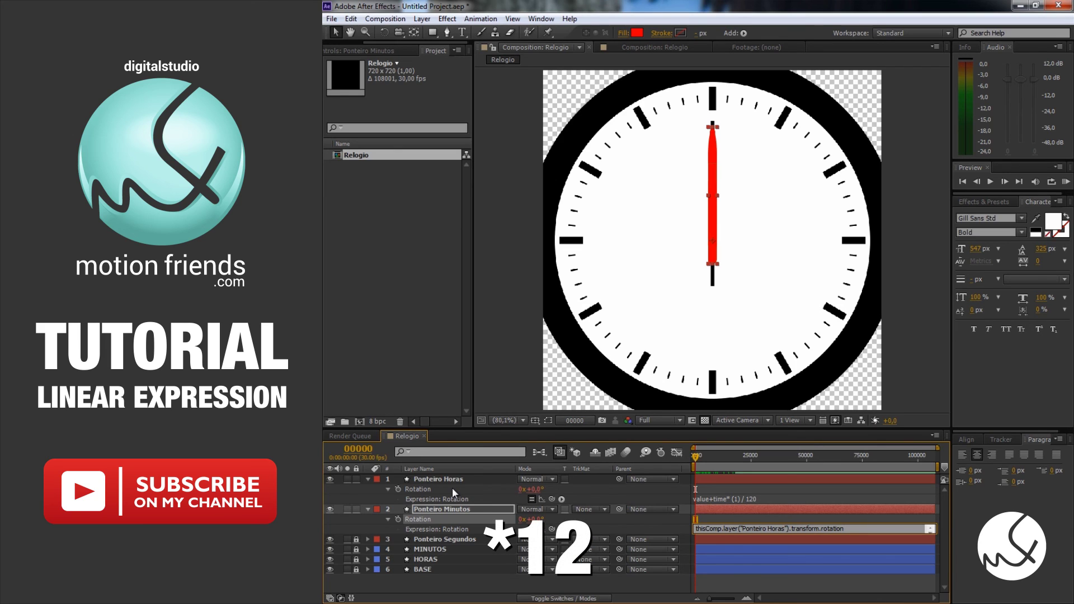
pyautogui.write(' *12')
pyautogui.moveTo(704, 457)
pyautogui.mouseDown()
pyautogui.moveTo(957, 460)
pyautogui.moveTo(807, 462)
pyautogui.moveTo(686, 441)
pyautogui.moveTo(448, 543)
pyautogui.mouseUp()
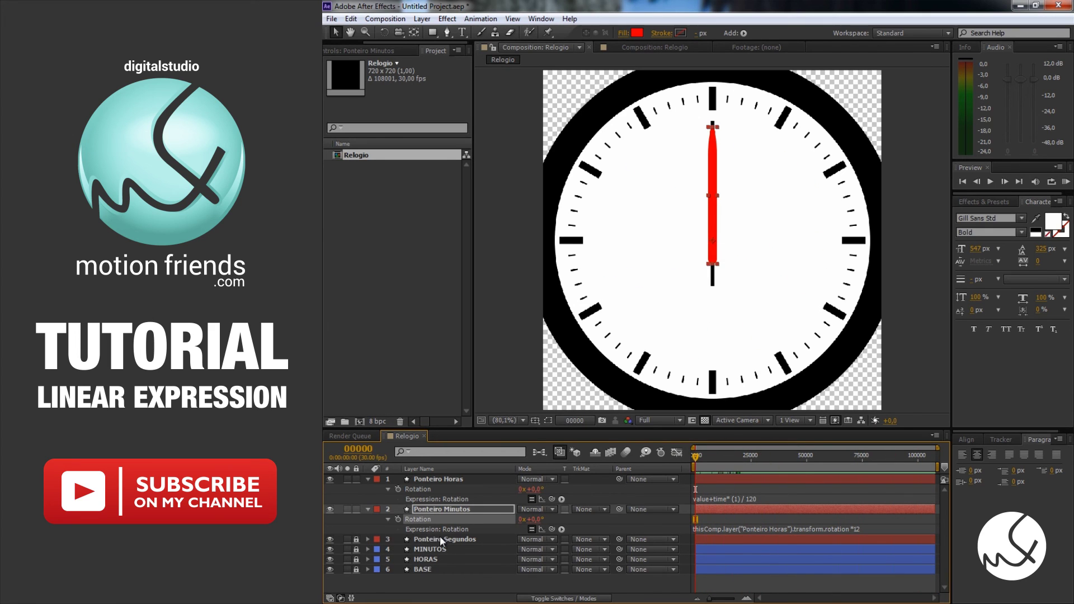
pyautogui.click(367, 539)
pyautogui.scroll(-2, 374, 540)
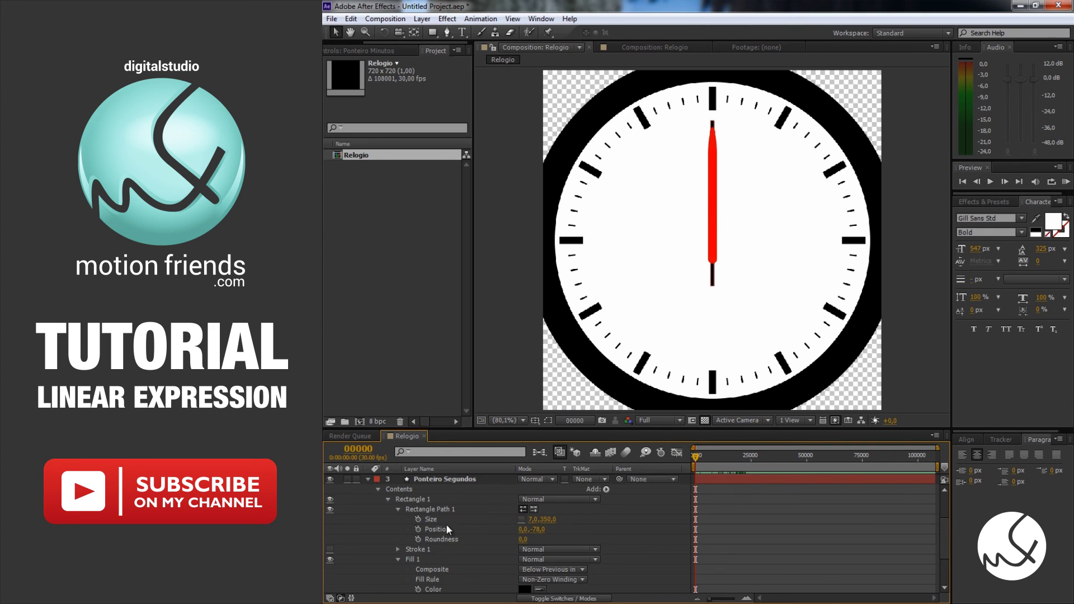
# - Link Ponteiro Segundos Rotation to Ponteiro Horas Rotation multiplied by 720
pyautogui.click(442, 480)
pyautogui.press('r')
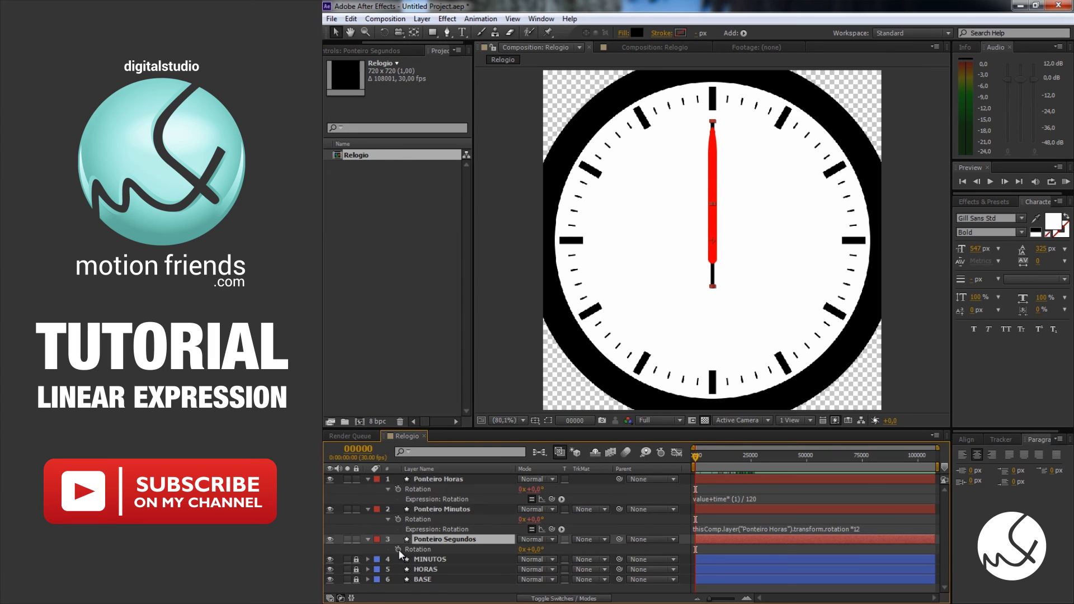
pyautogui.keyDown('alt'); pyautogui.click(399, 549); pyautogui.keyUp('alt')
pyautogui.moveTo(551, 559); pyautogui.dragTo(435, 489)
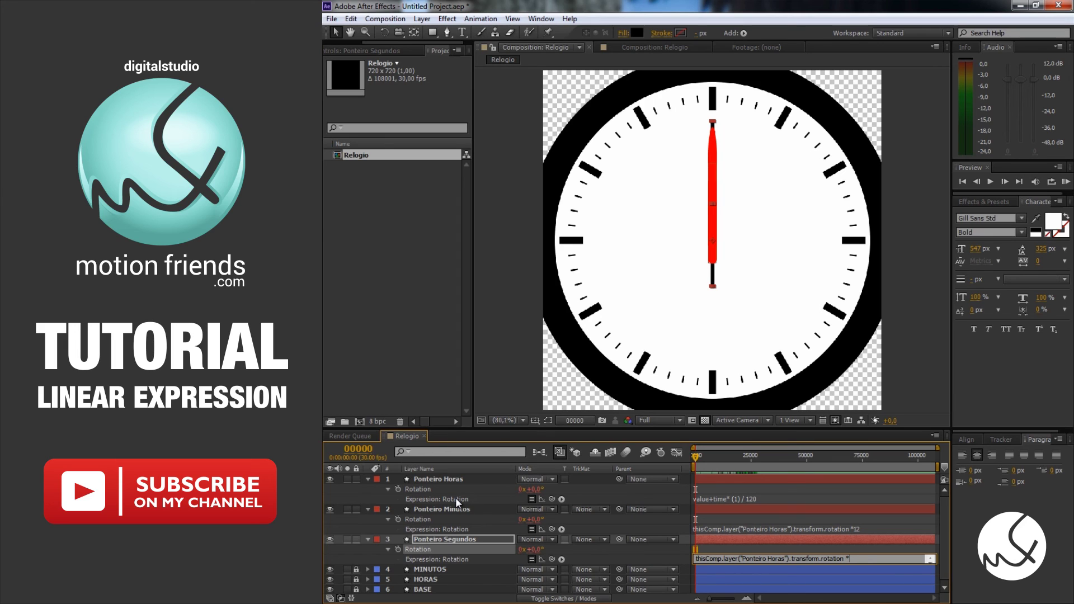
pyautogui.write(' 720')
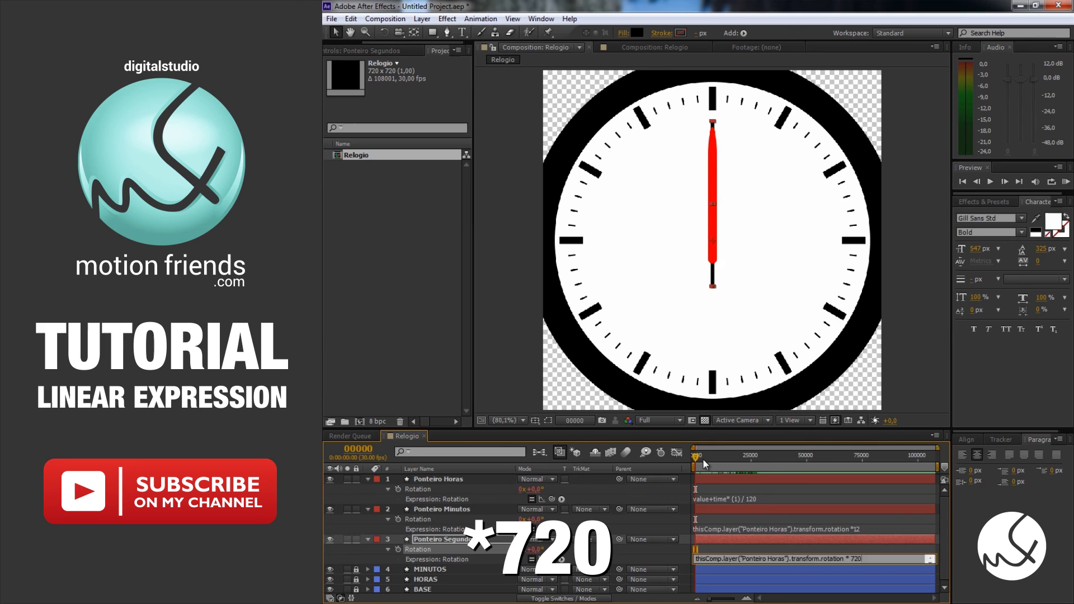
# - Scrub the timeline forward to watch all three clock hands turn
pyautogui.moveTo(703, 459); pyautogui.dragTo(695, 459)
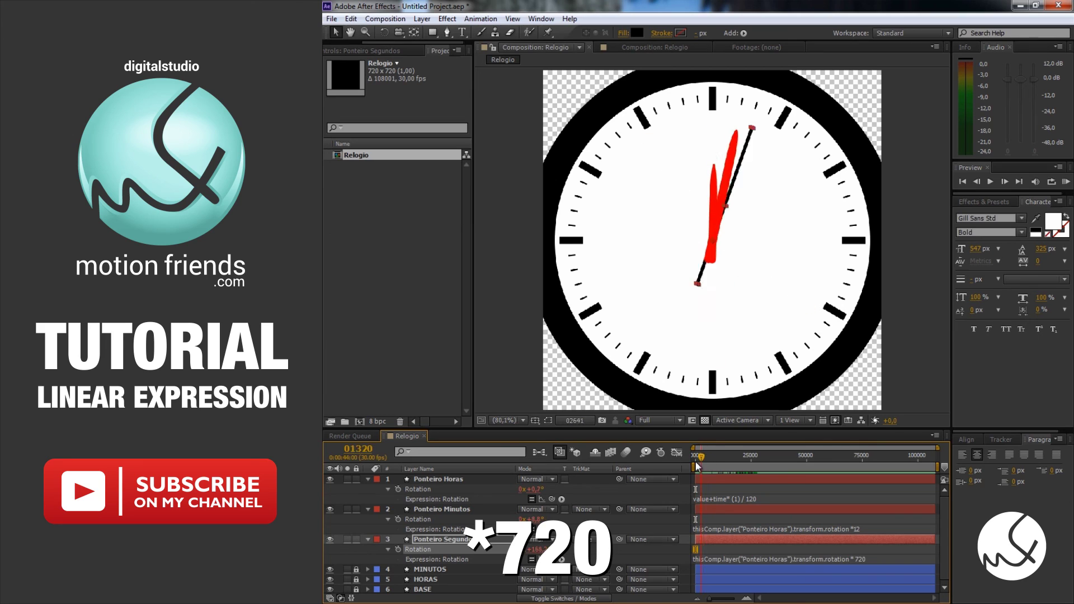
pyautogui.scroll(2, 726, 462)
pyautogui.scroll(2, 702, 465)
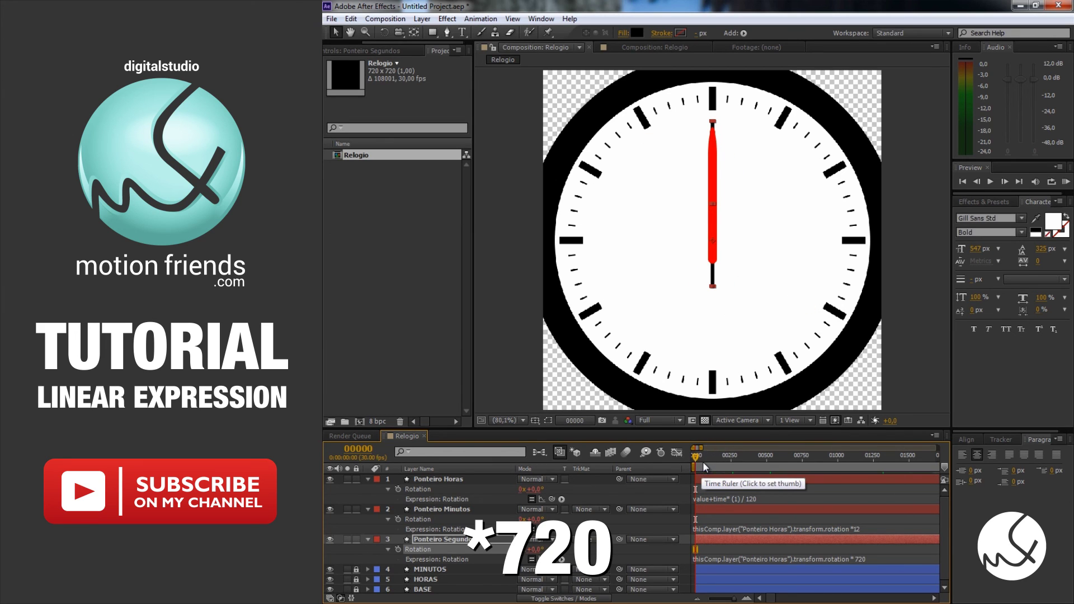
pyautogui.scroll(2, 703, 461)
pyautogui.moveTo(703, 459); pyautogui.dragTo(867, 454)
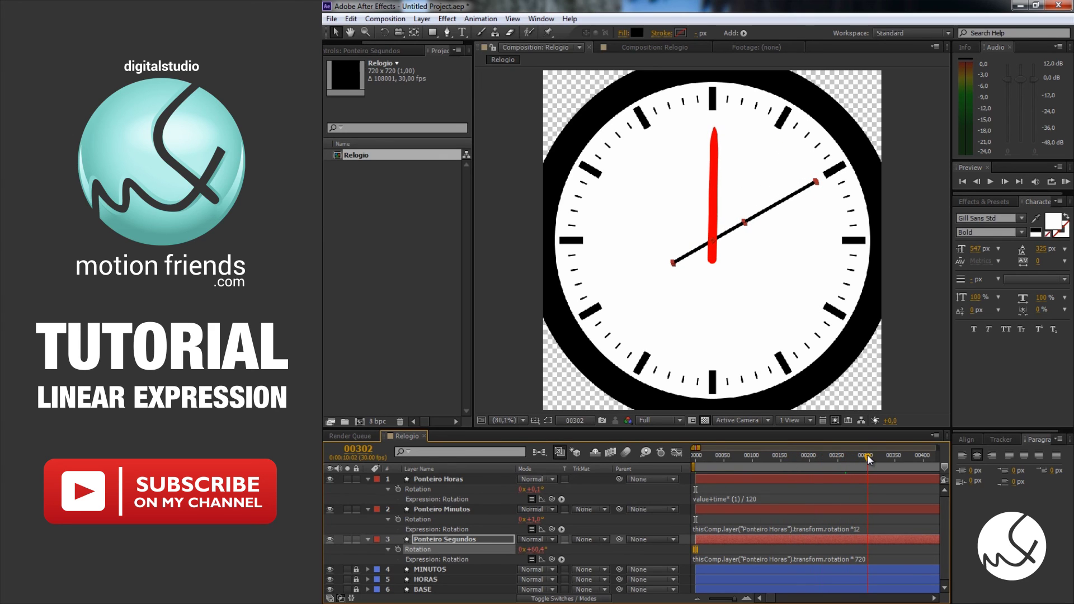
pyautogui.scroll(-2, 864, 455)
pyautogui.scroll(-2, 783, 464)
pyautogui.moveTo(726, 459)
pyautogui.mouseDown()
pyautogui.moveTo(775, 467)
pyautogui.moveTo(886, 451)
pyautogui.mouseUp()
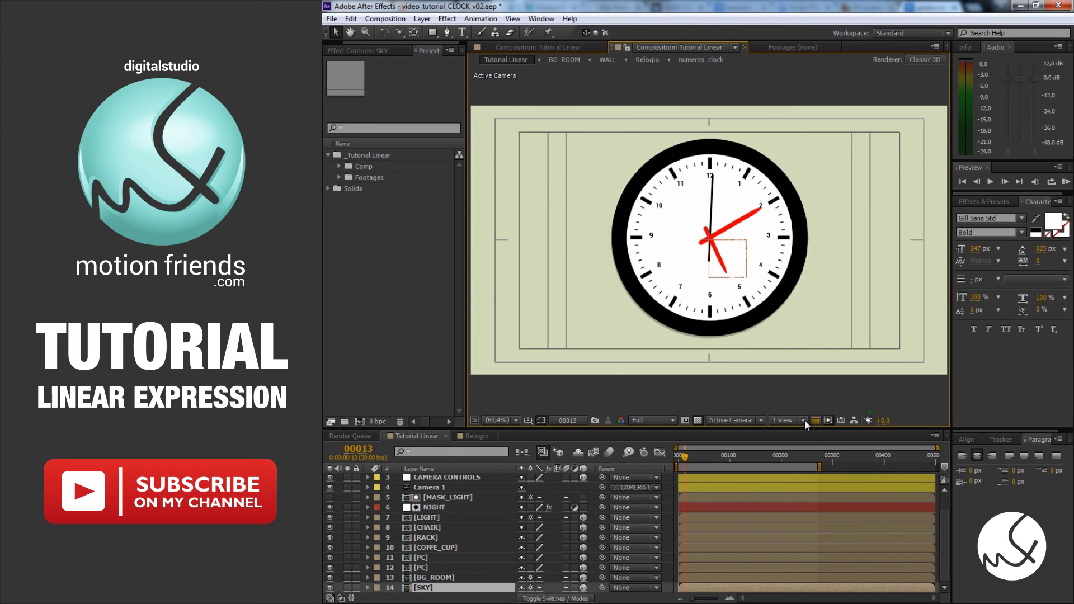
pyautogui.click(762, 420)
pyautogui.click(712, 554)
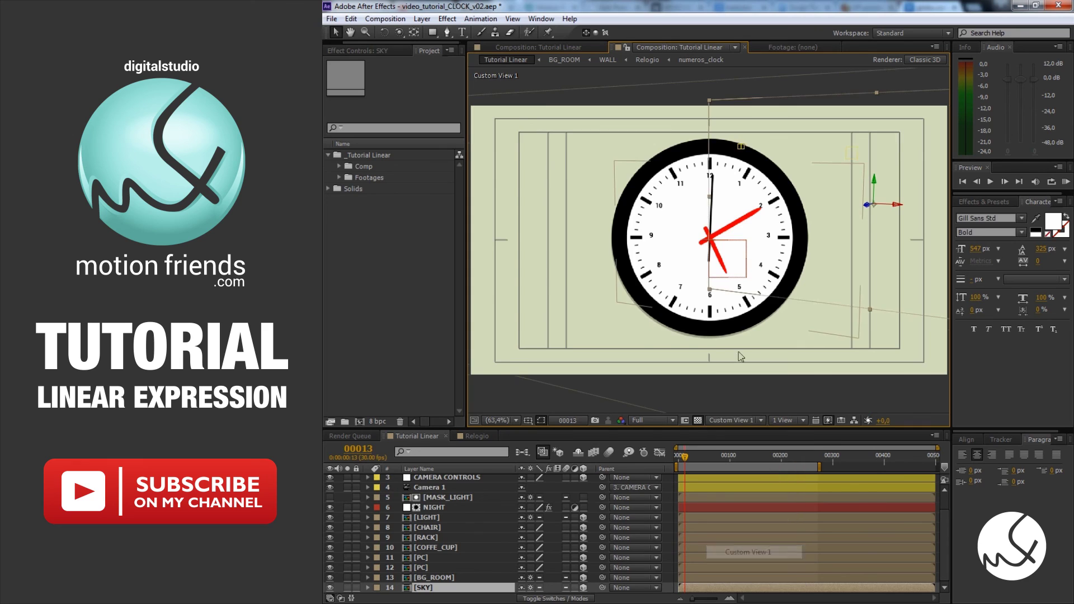
pyautogui.press('c')
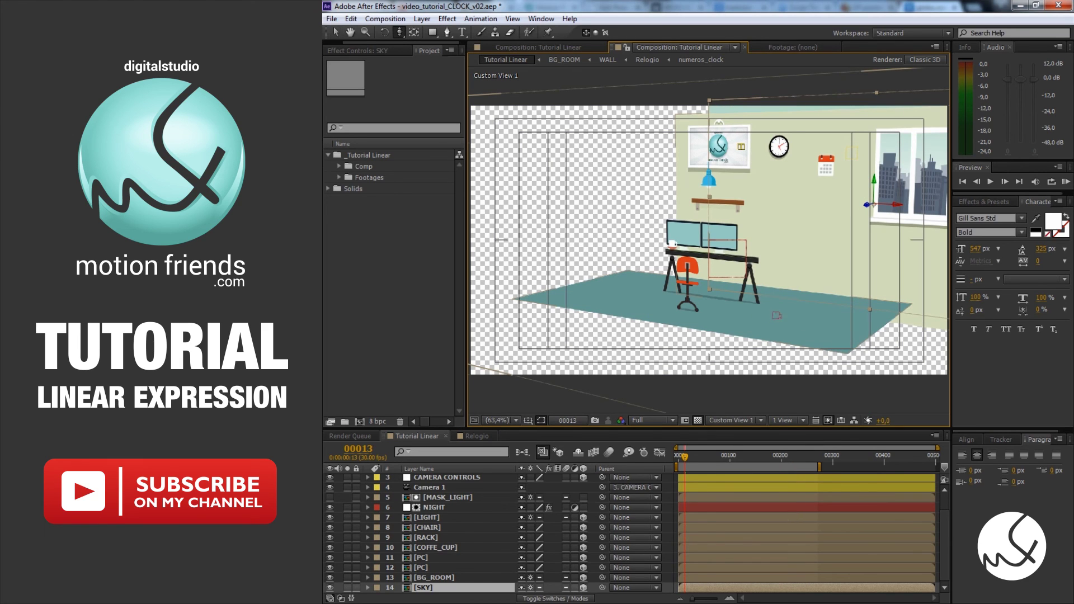
pyautogui.press('c')
pyautogui.moveTo(685, 338); pyautogui.dragTo(782, 302)
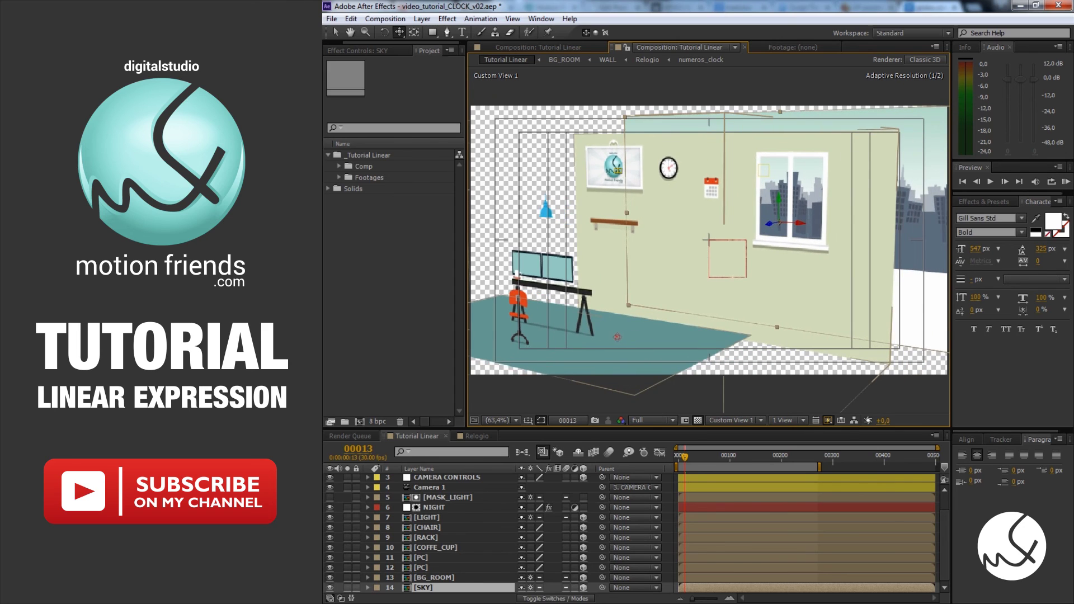
pyautogui.moveTo(782, 302)
pyautogui.mouseDown()
pyautogui.moveTo(775, 389)
pyautogui.moveTo(766, 295)
pyautogui.mouseUp()
pyautogui.press('c')
pyautogui.press('c')
pyautogui.press('c')
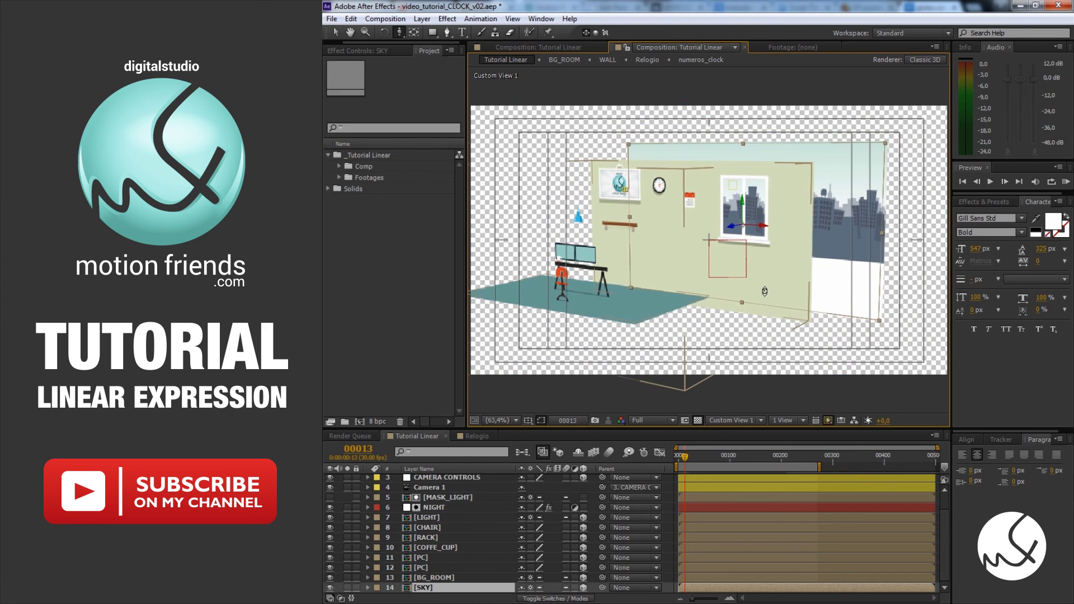
pyautogui.press('c')
pyautogui.moveTo(767, 295); pyautogui.dragTo(732, 298)
pyautogui.moveTo(732, 304); pyautogui.dragTo(797, 302)
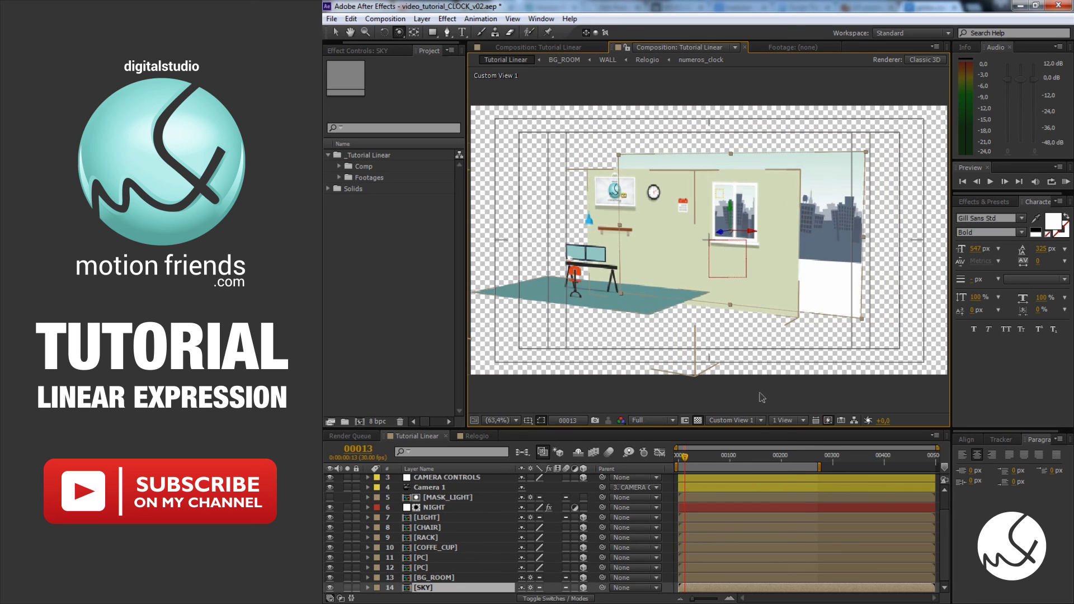
pyautogui.click(755, 420)
pyautogui.click(747, 434)
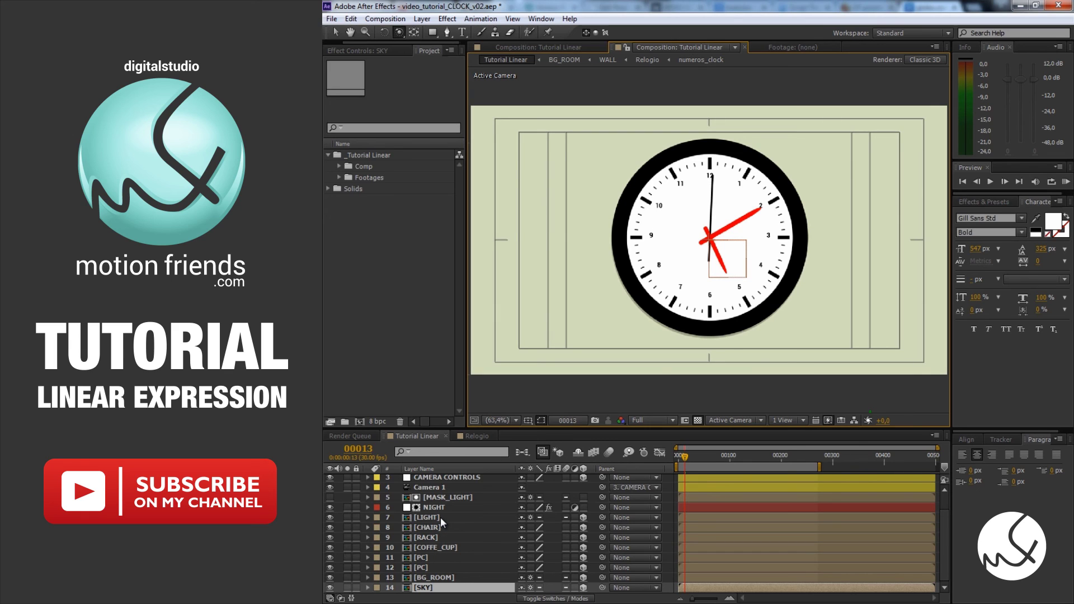
# - Open the BG_ROOM, WALL and Relogio precomps in turn, then step back through WALL to Tutorial Linear
pyautogui.doubleClick(446, 577)
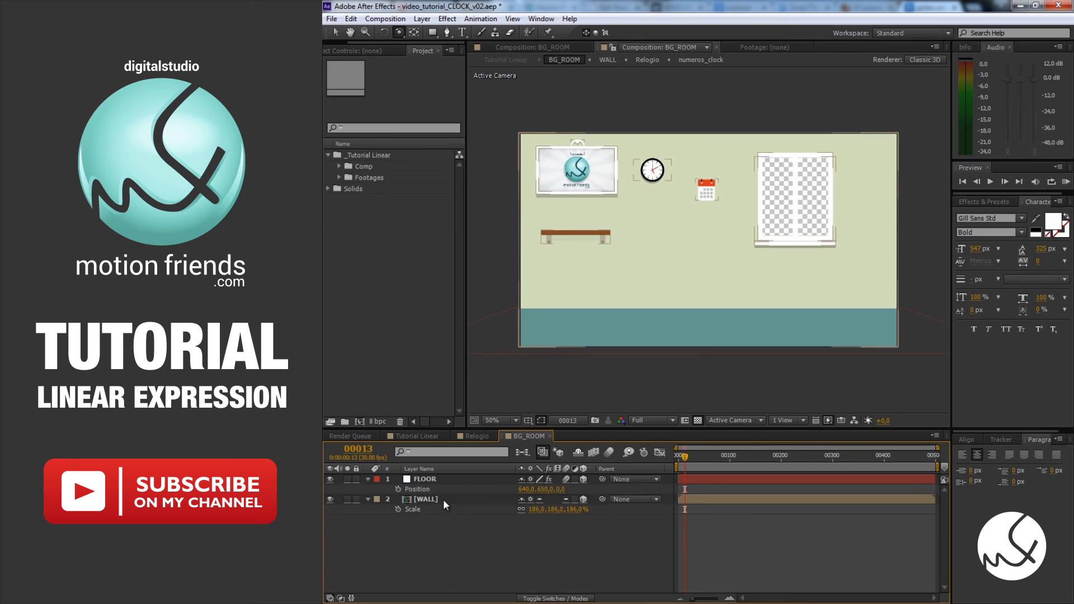
pyautogui.doubleClick(443, 499)
pyautogui.click(446, 509)
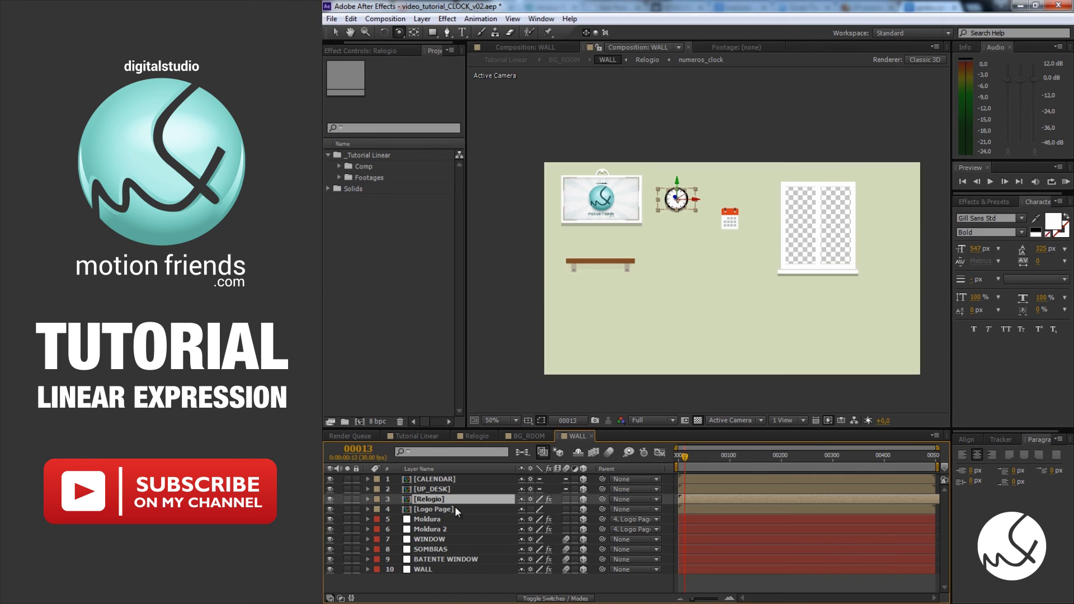
pyautogui.click(448, 502)
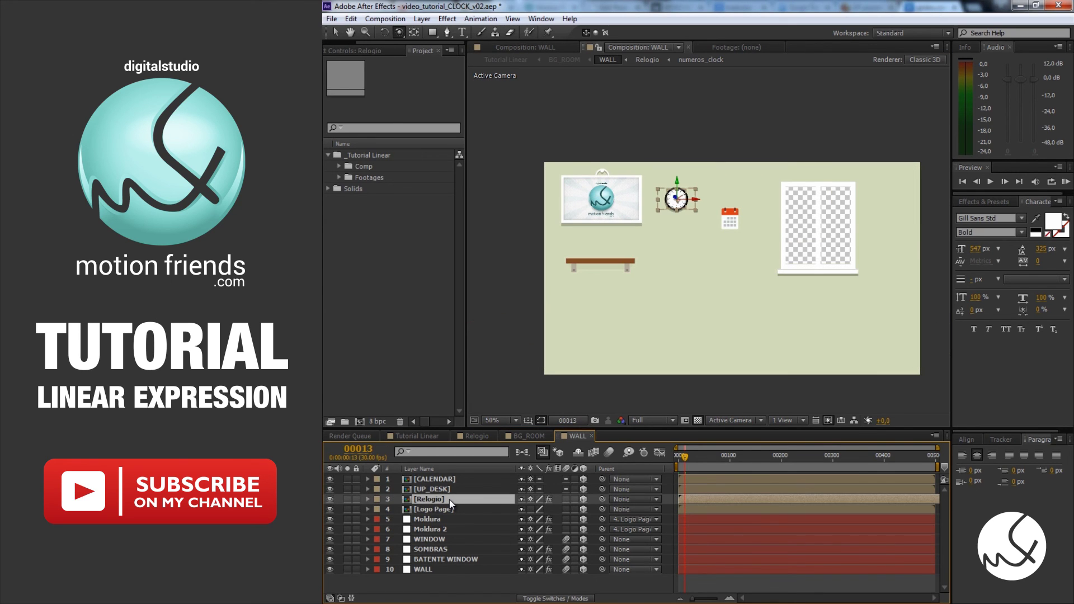
pyautogui.doubleClick(450, 501)
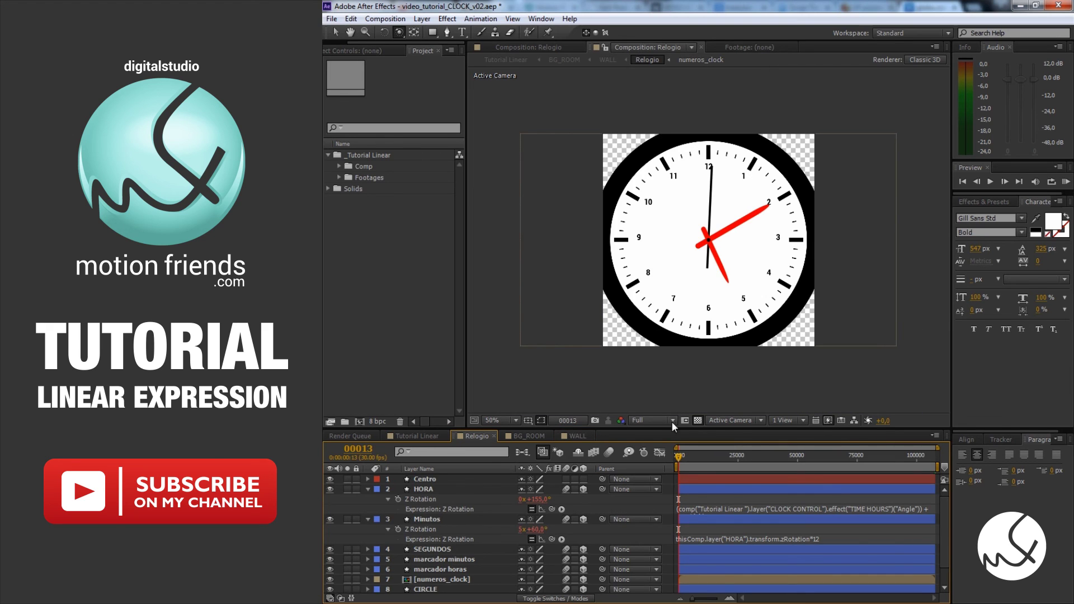
pyautogui.click(576, 436)
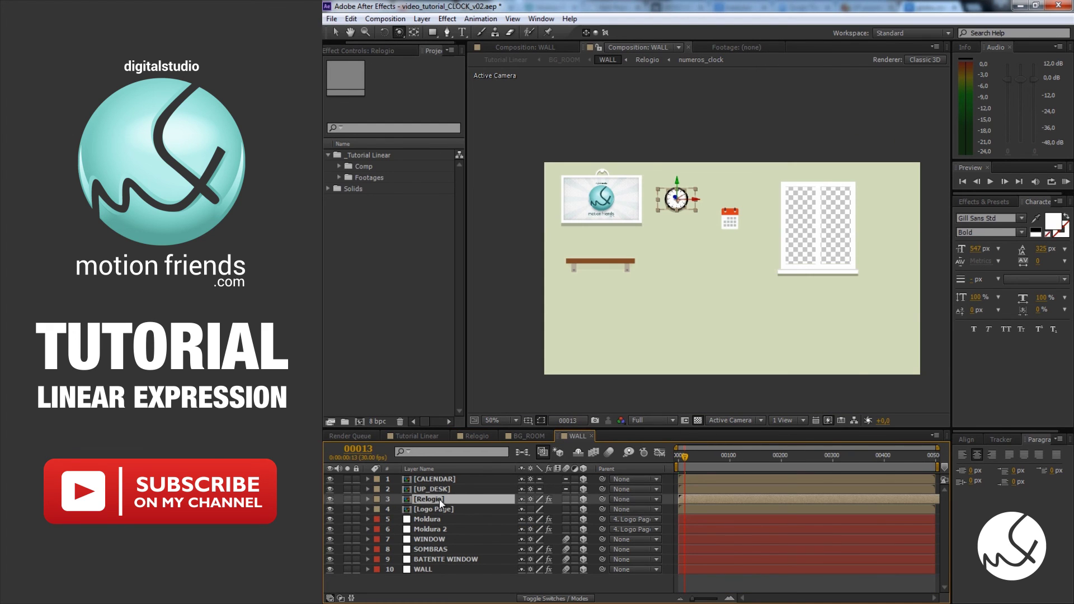
pyautogui.click(434, 435)
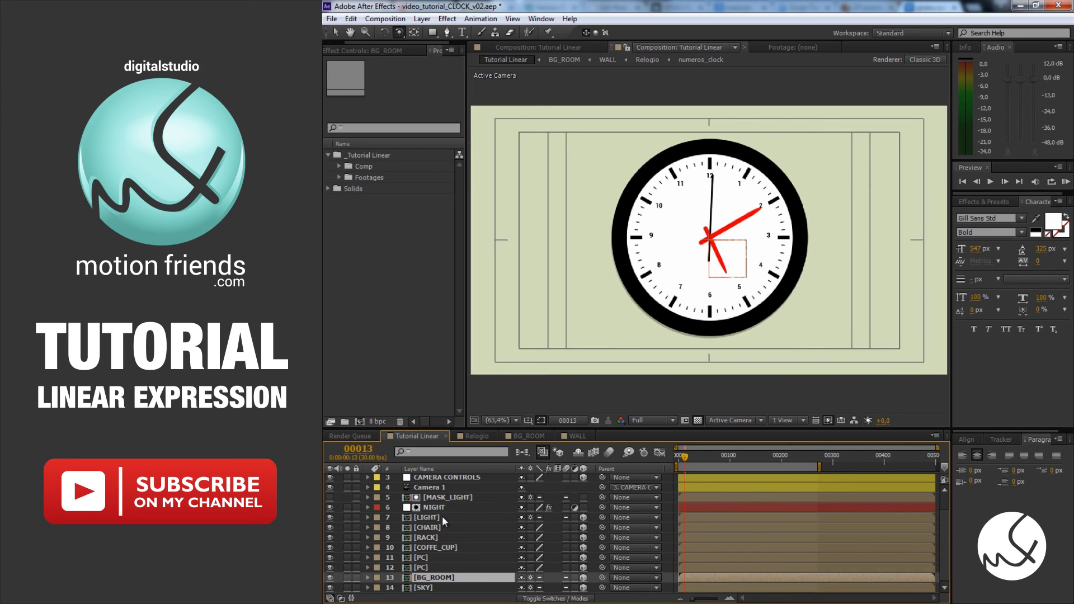
# - Open the LIGHT precomp, hide the transparency grid and centre the lamp in view
pyautogui.doubleClick(442, 516)
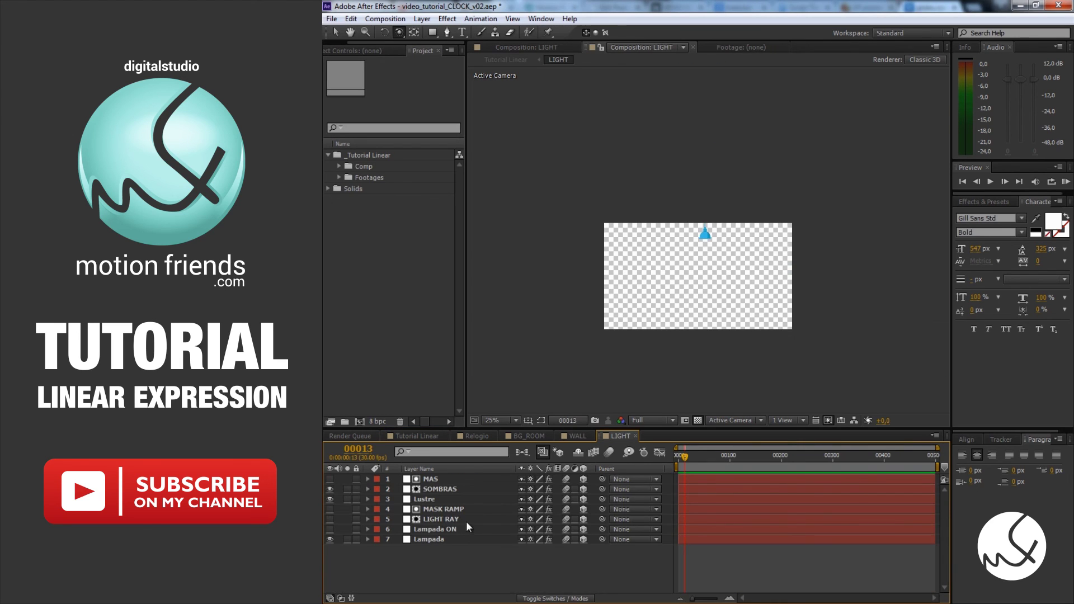
pyautogui.scroll(2, 652, 360)
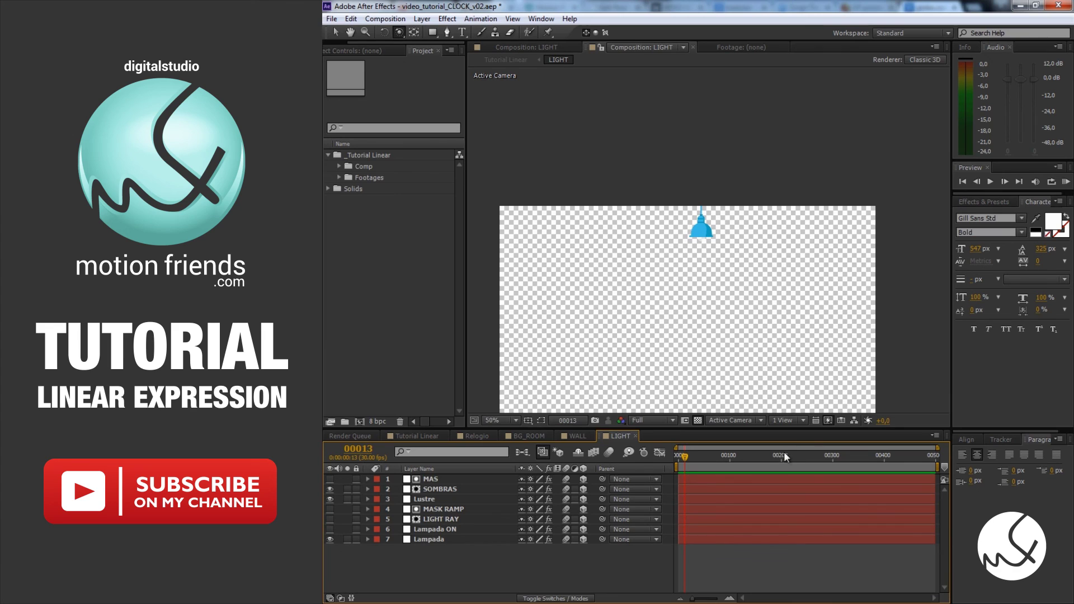
pyautogui.click(694, 421)
pyautogui.moveTo(717, 360); pyautogui.dragTo(748, 292)
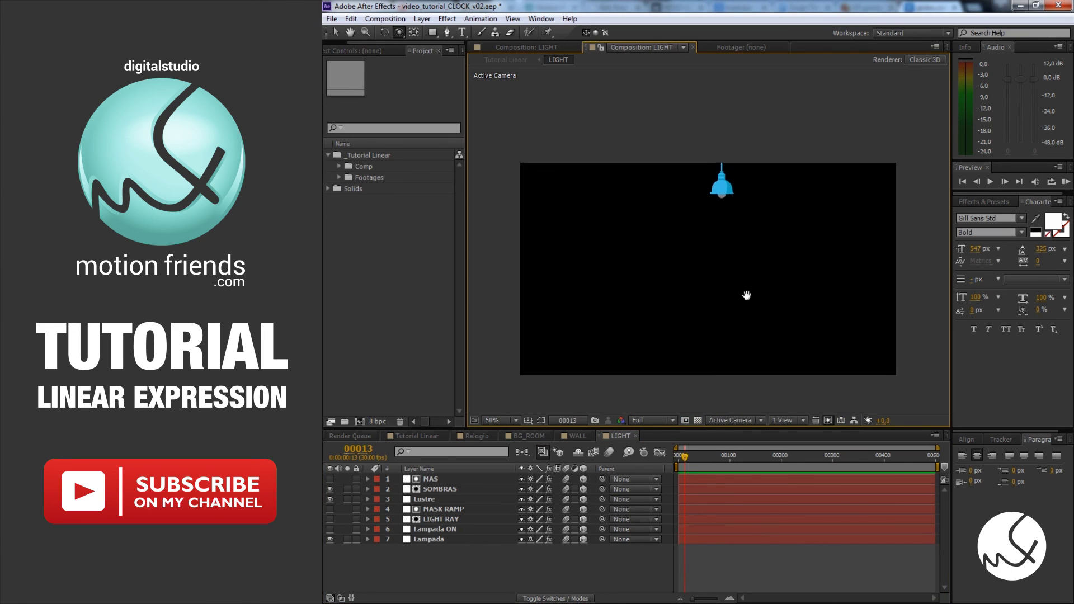
pyautogui.press('v')
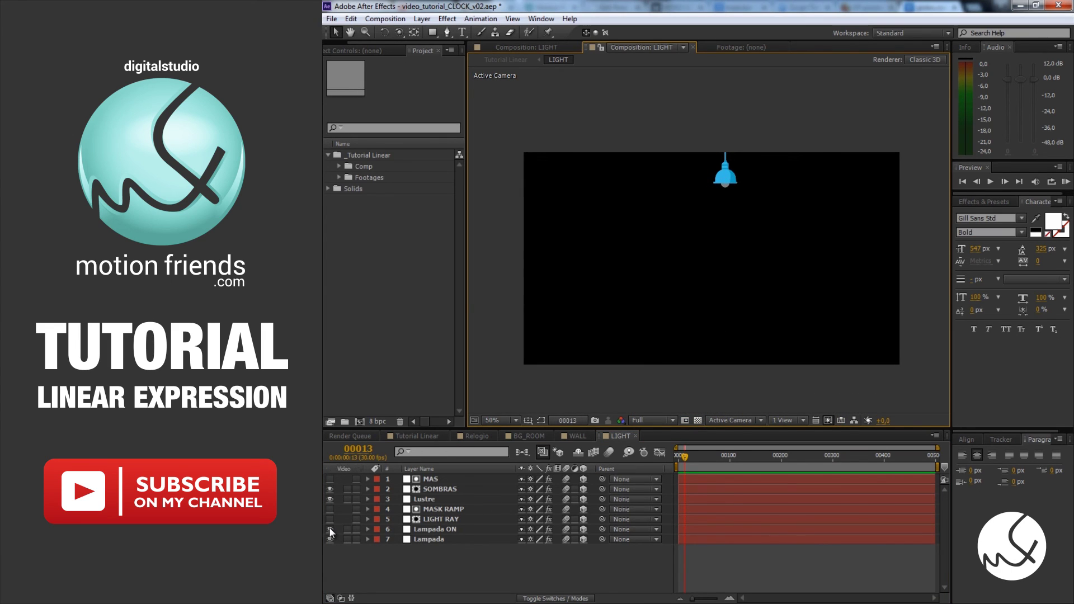
# - Show, then hide, the LIGHT RAY and Lampada ON layers, and return to Tutorial Linear
pyautogui.click(330, 519)
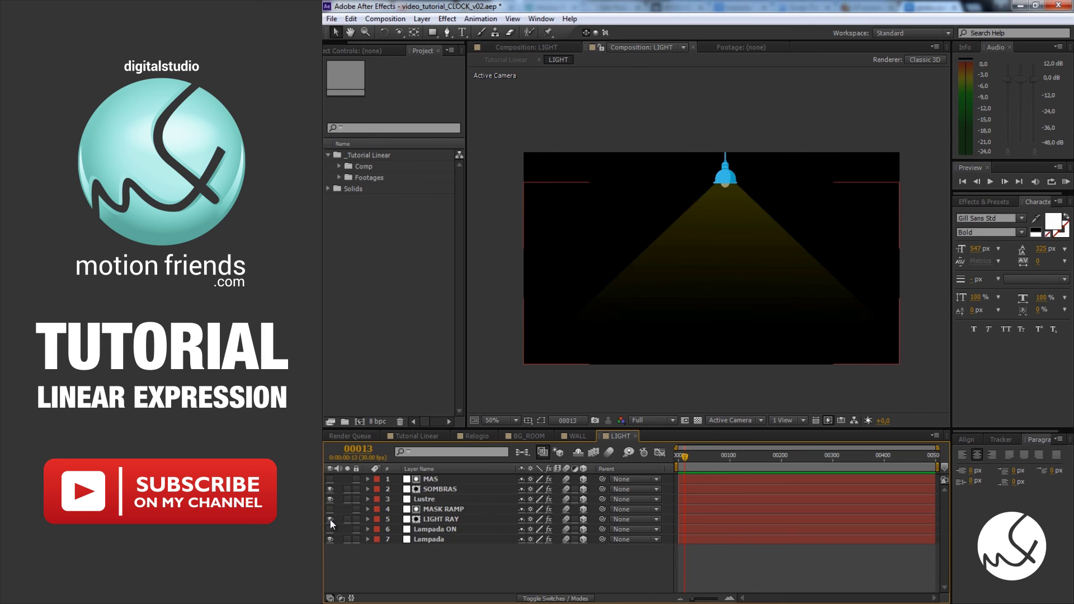
pyautogui.click(330, 518)
pyautogui.click(331, 528)
pyautogui.click(332, 520)
pyautogui.moveTo(331, 520); pyautogui.dragTo(330, 529)
pyautogui.click(440, 435)
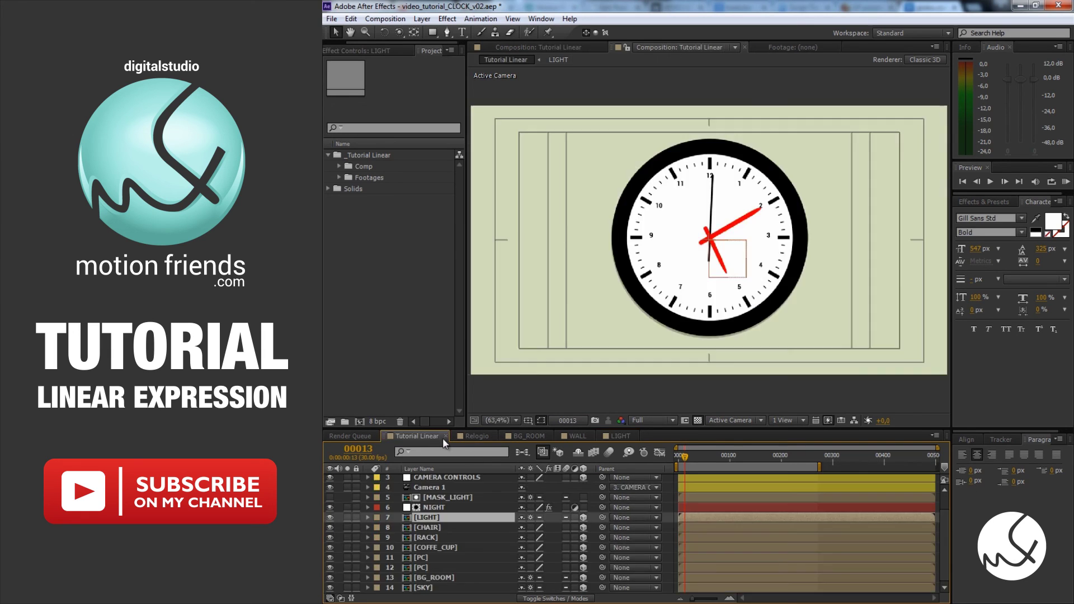
# - Open the SKY precomp and toggle SKY_NIGHT and WINDOWS_NIGHT visibility, leaving the night sky shown
pyautogui.doubleClick(434, 586)
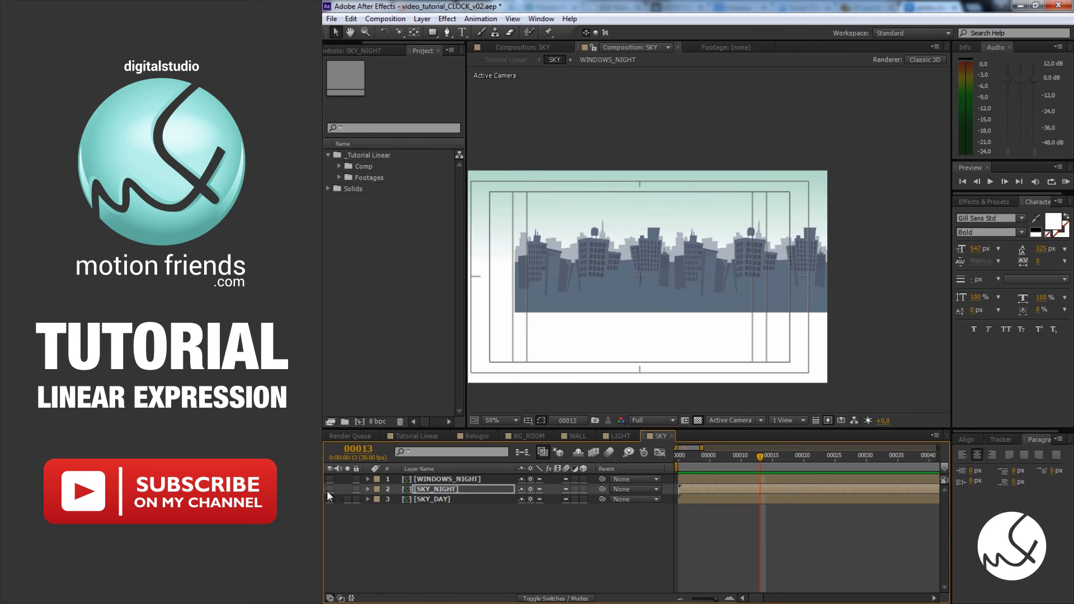
pyautogui.click(329, 489)
pyautogui.click(328, 489)
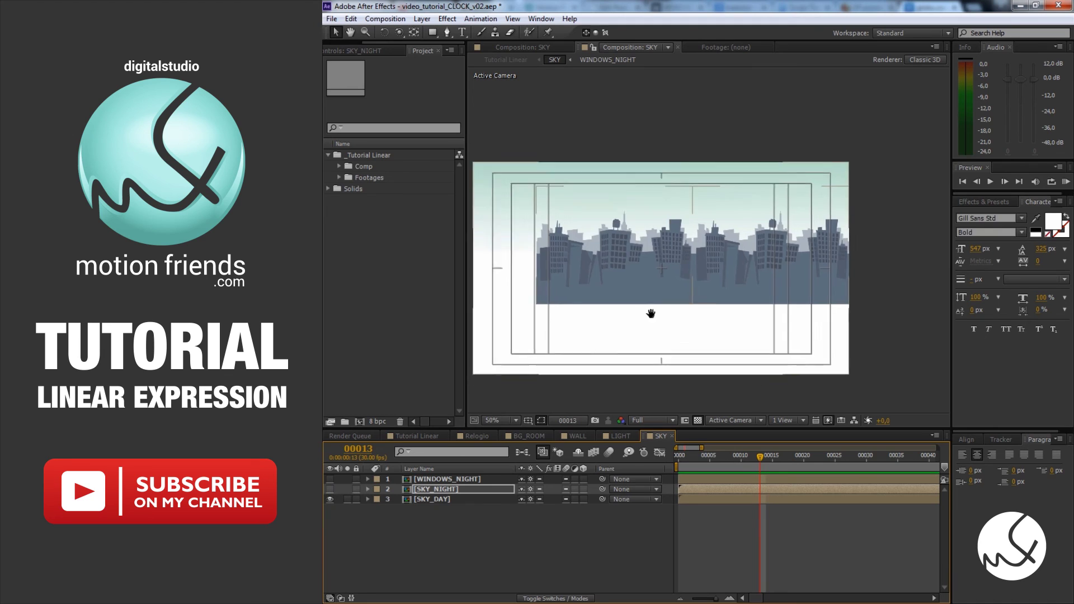
pyautogui.scroll(3, 656, 319)
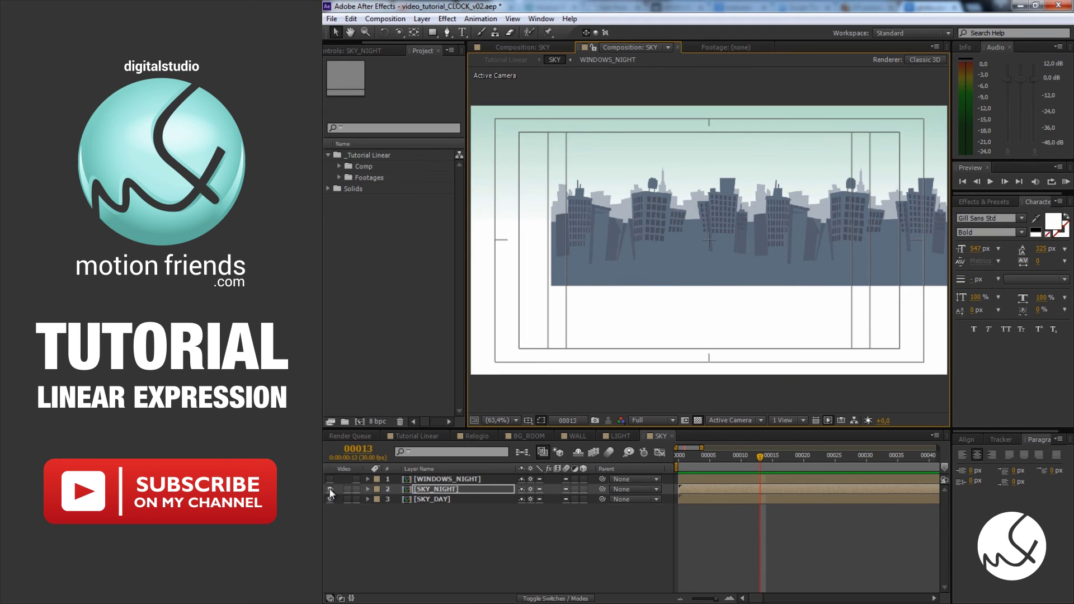
pyautogui.click(329, 489)
pyautogui.click(329, 479)
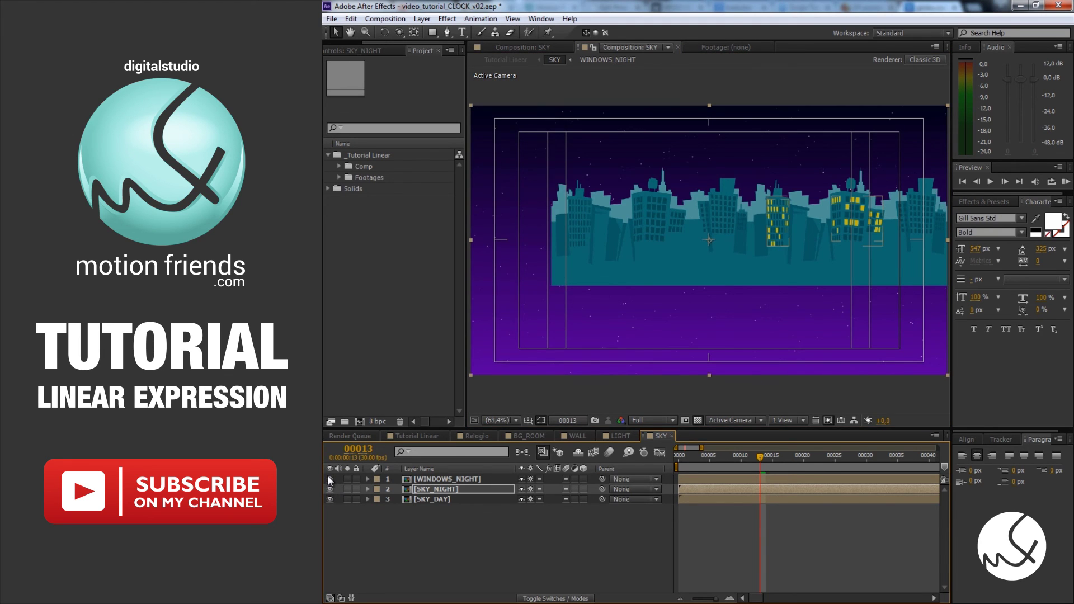
pyautogui.click(329, 479)
pyautogui.click(331, 489)
pyautogui.click(330, 489)
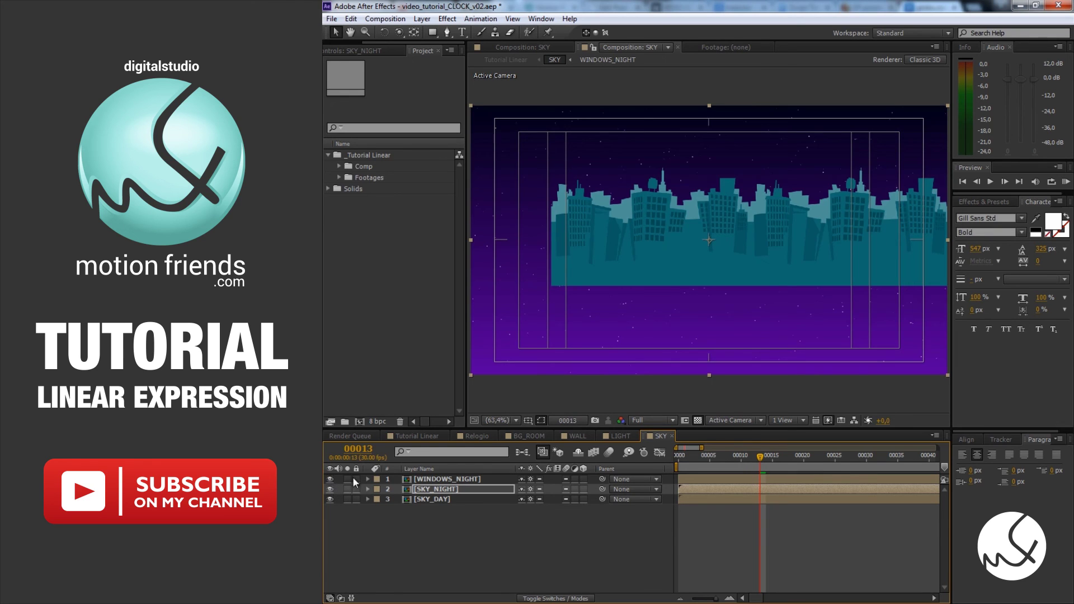
# - Open WINDOWS_NIGHT and scrub its frames against black to watch the window lights
pyautogui.doubleClick(442, 479)
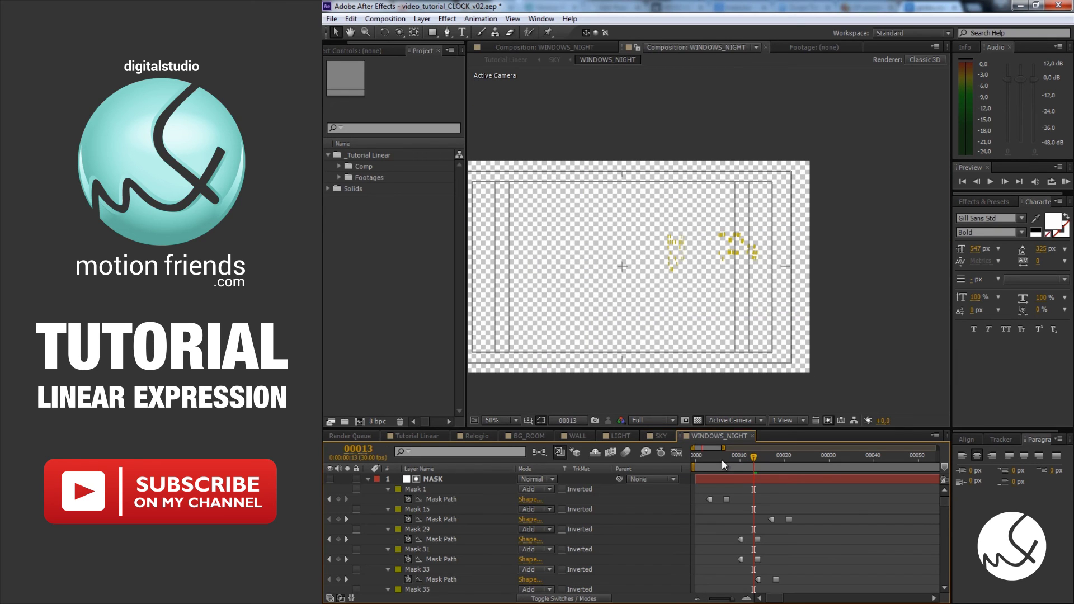
pyautogui.press('pageup')
pyautogui.click(698, 420)
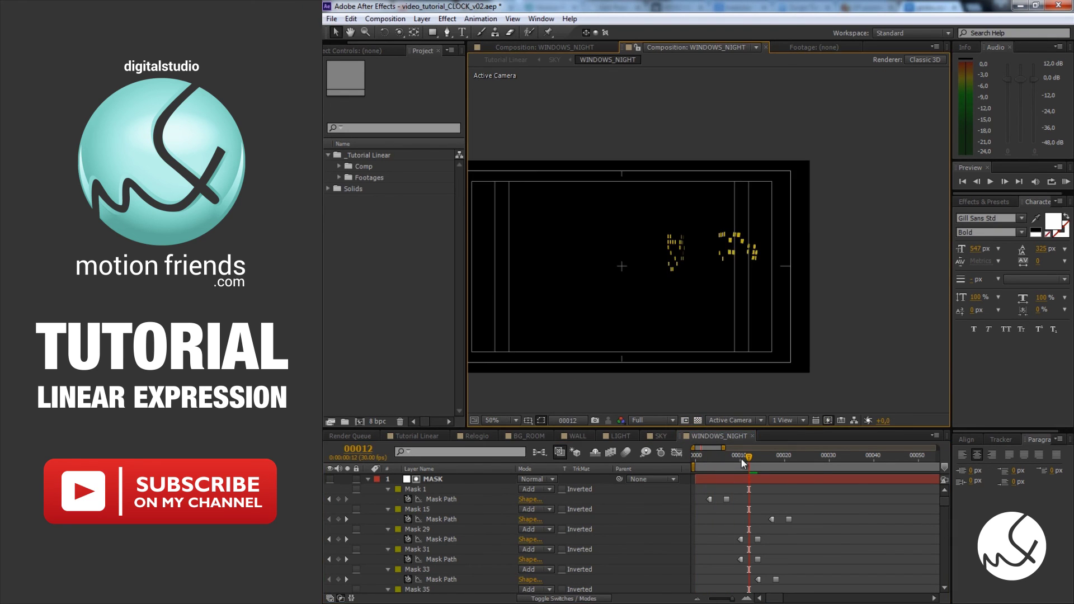
pyautogui.moveTo(742, 462); pyautogui.dragTo(777, 461)
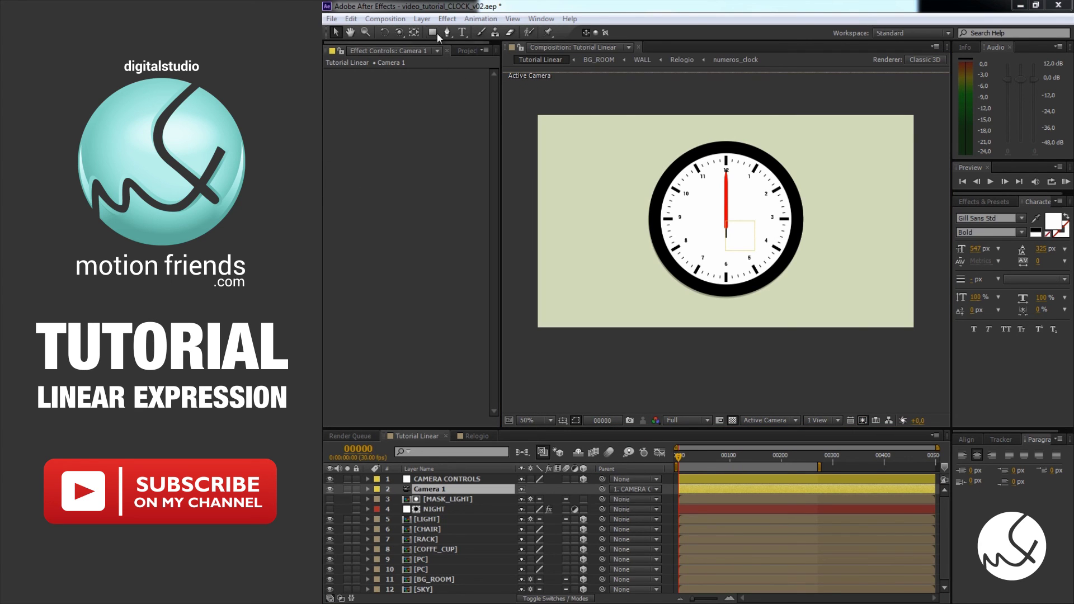
# - Create a new null object layer named RELOGIO CONTROL
pyautogui.click(421, 18)
pyautogui.moveTo(437, 34)
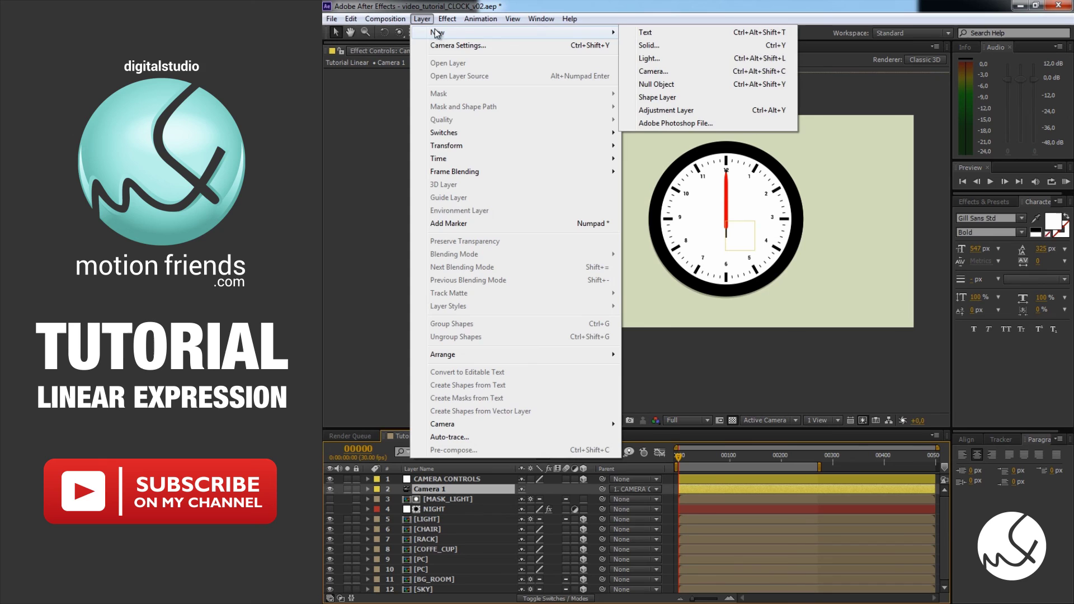
pyautogui.click(656, 84)
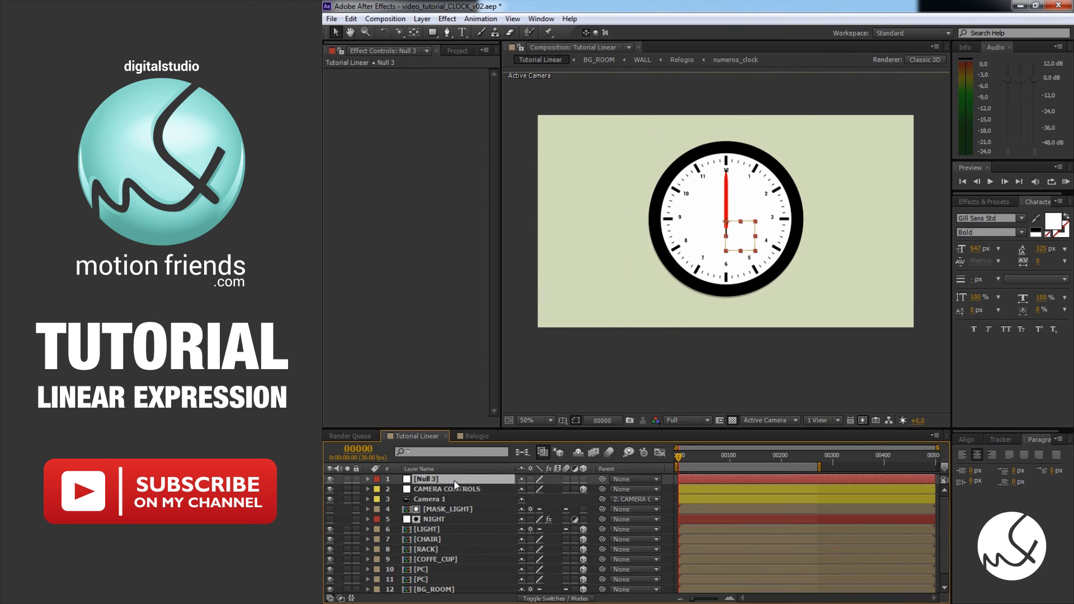
pyautogui.rightClick(454, 480)
pyautogui.click(479, 537)
pyautogui.write('RELOGIO CONTROL')
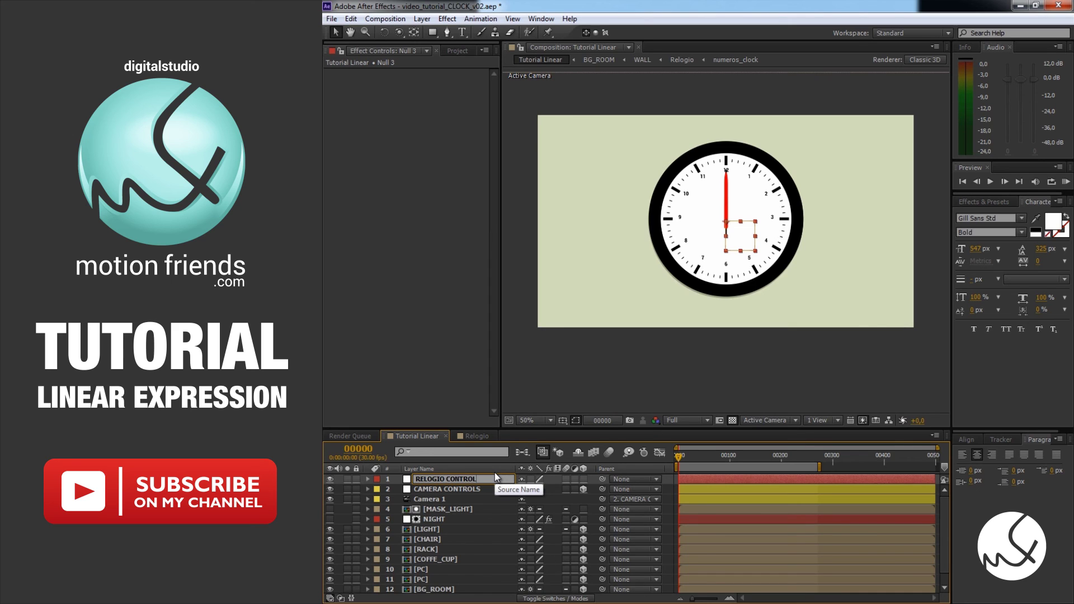
pyautogui.press('Return')
# - Add an Angle Control effect named RELOGIO to it and switch to the Relogio composition
pyautogui.rightClick(378, 171)
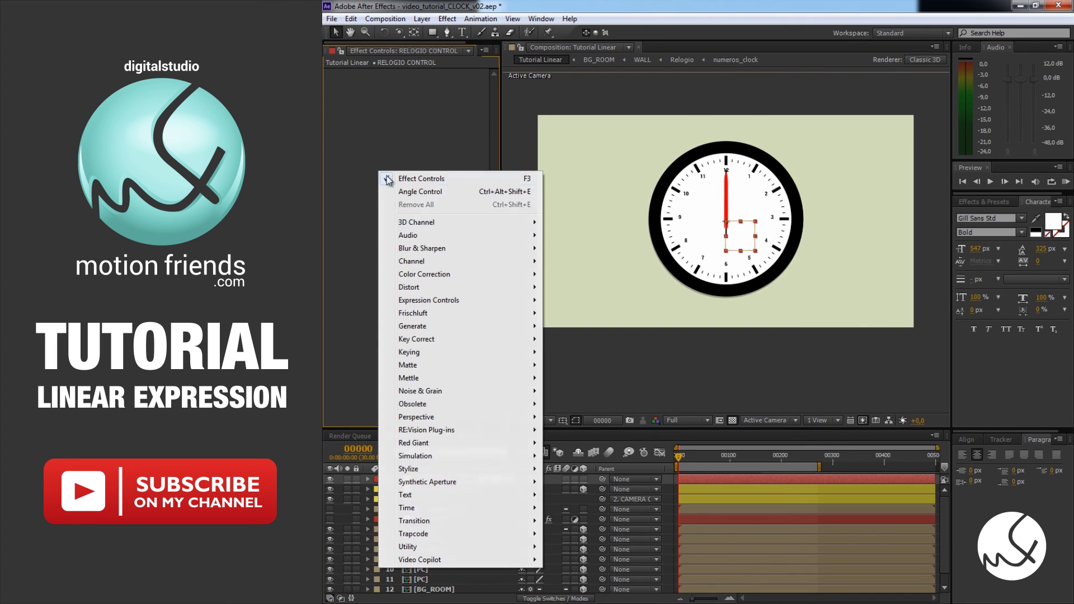
pyautogui.moveTo(486, 300)
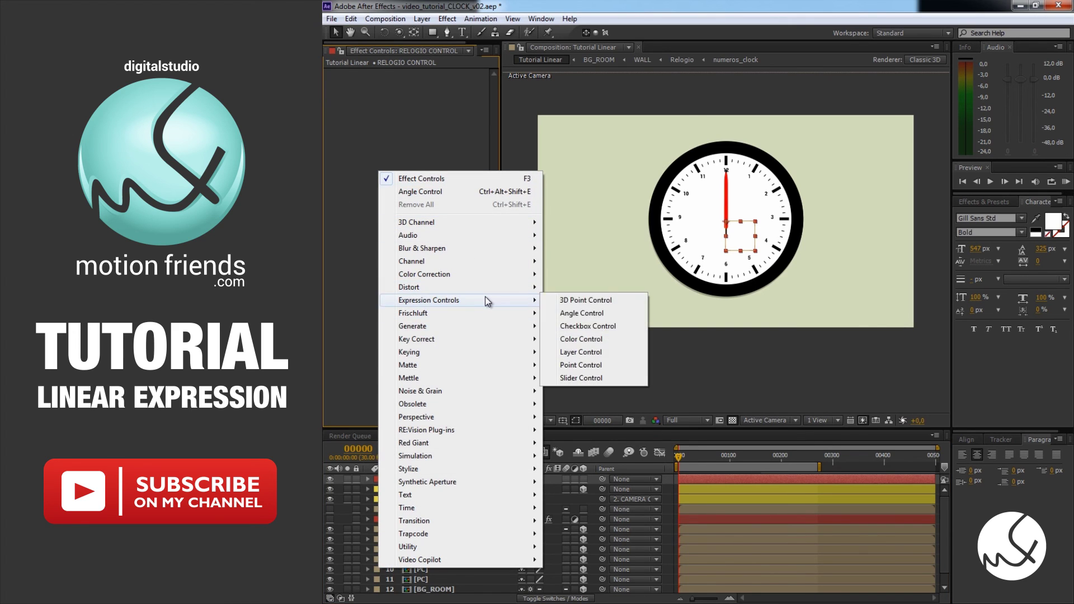
pyautogui.click(632, 316)
pyautogui.rightClick(367, 74)
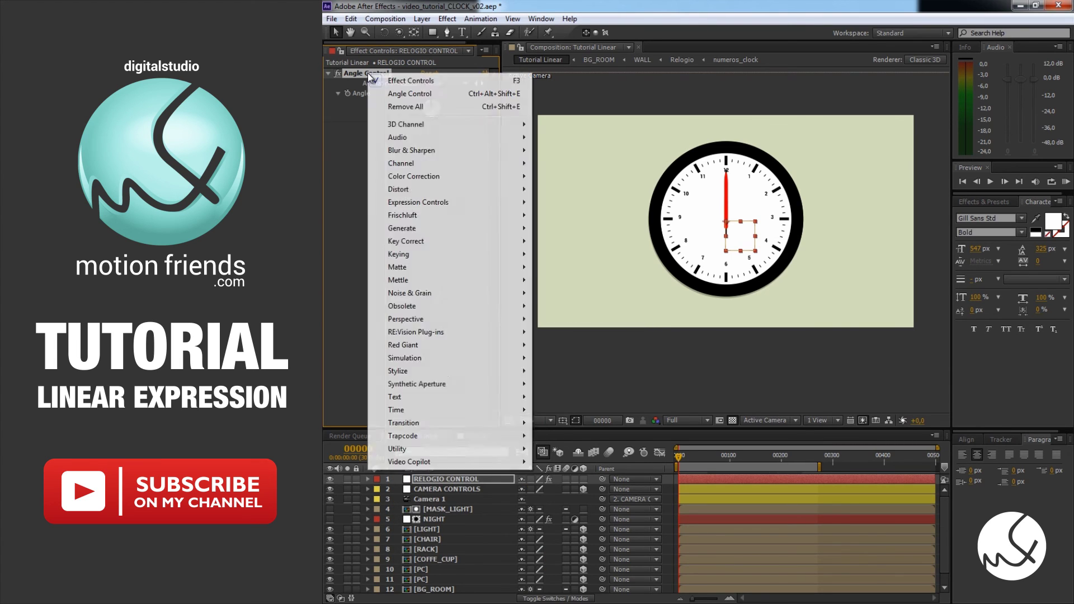
pyautogui.click(357, 75)
pyautogui.press('Return')
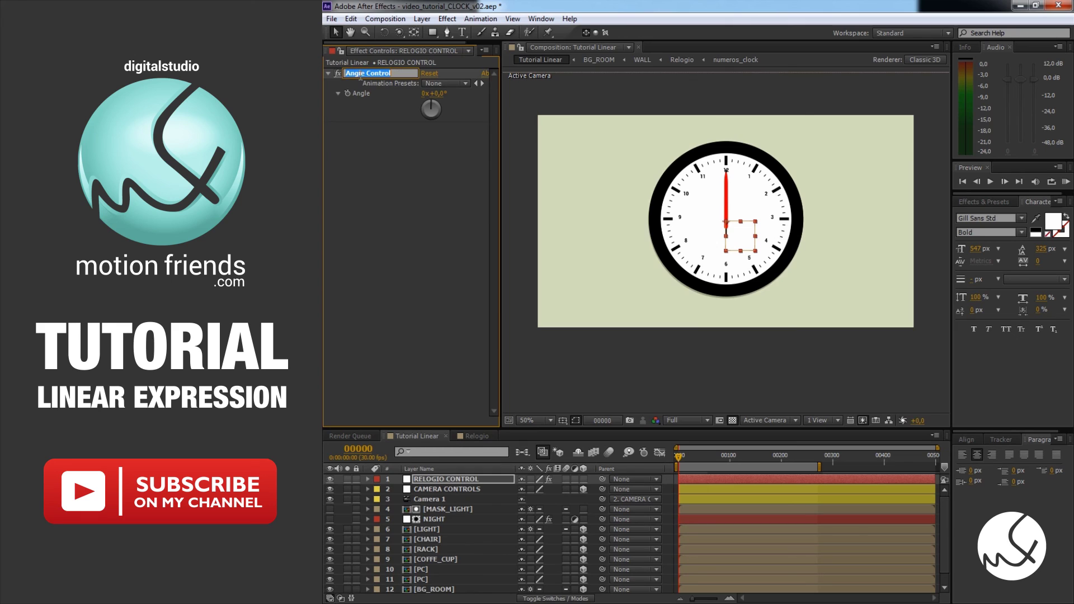
pyautogui.write('RELOGIO')
pyautogui.press('Return')
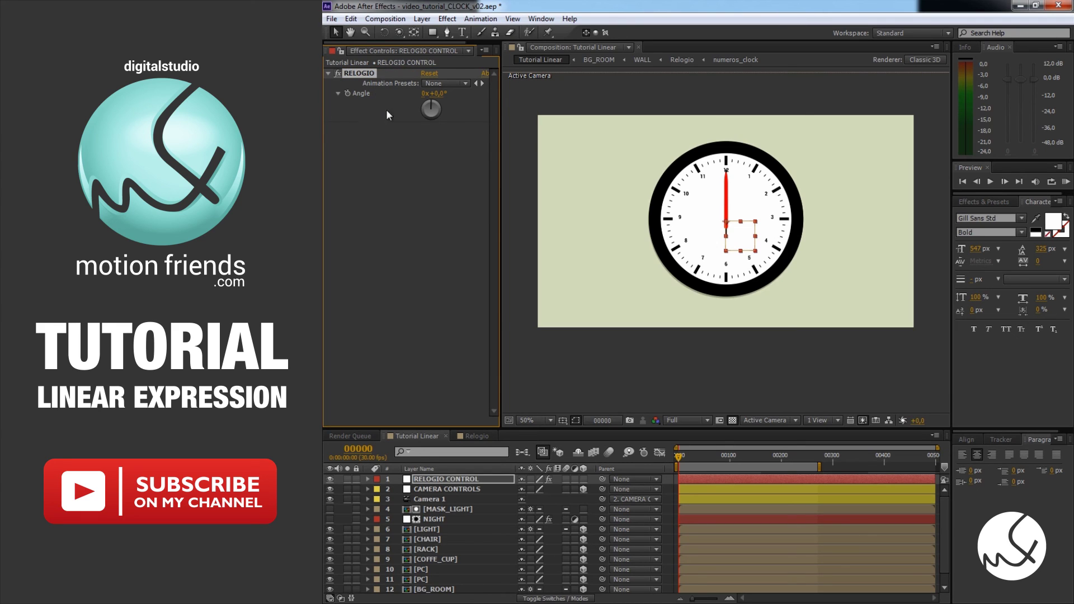
pyautogui.click(398, 163)
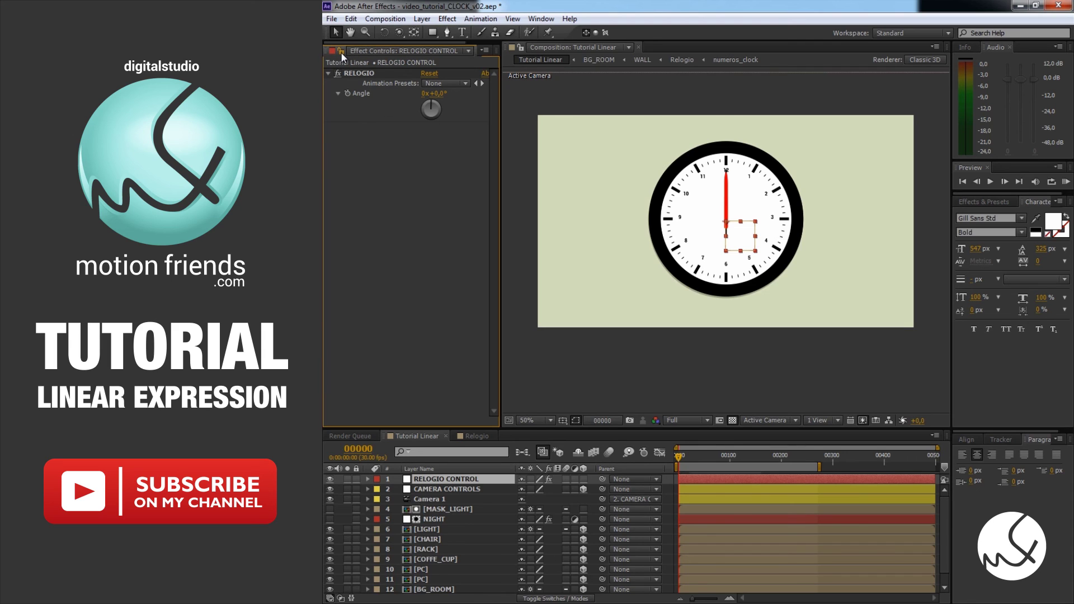
pyautogui.click(482, 436)
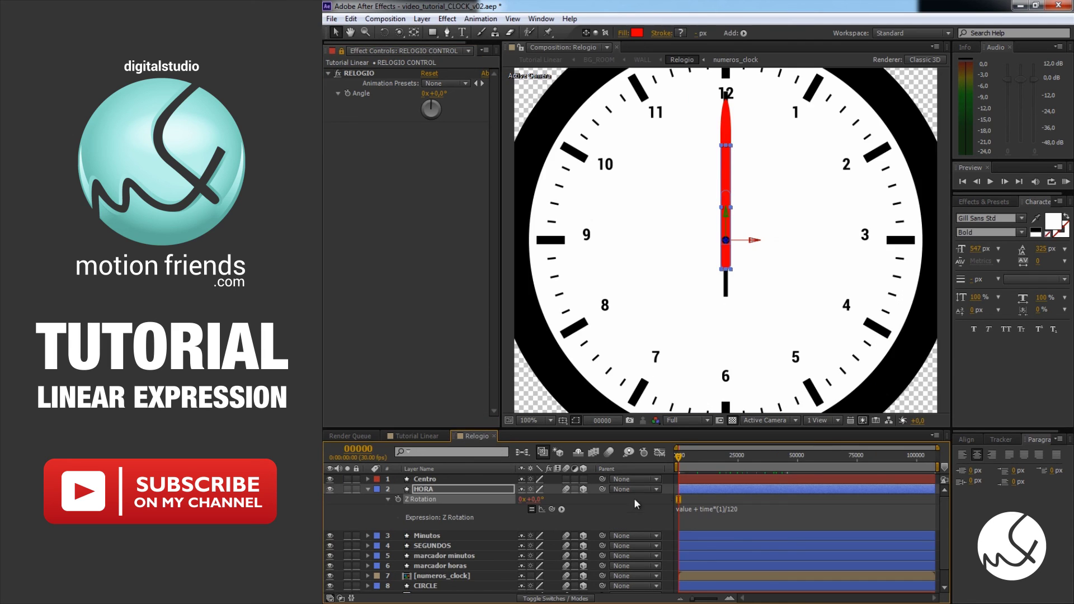
# - Replace 'value' in the HORA Z Rotation expression with the RELOGIO Angle, then return to Tutorial Linear
pyautogui.click(720, 509)
pyautogui.click(694, 511)
pyautogui.doubleClick(687, 509)
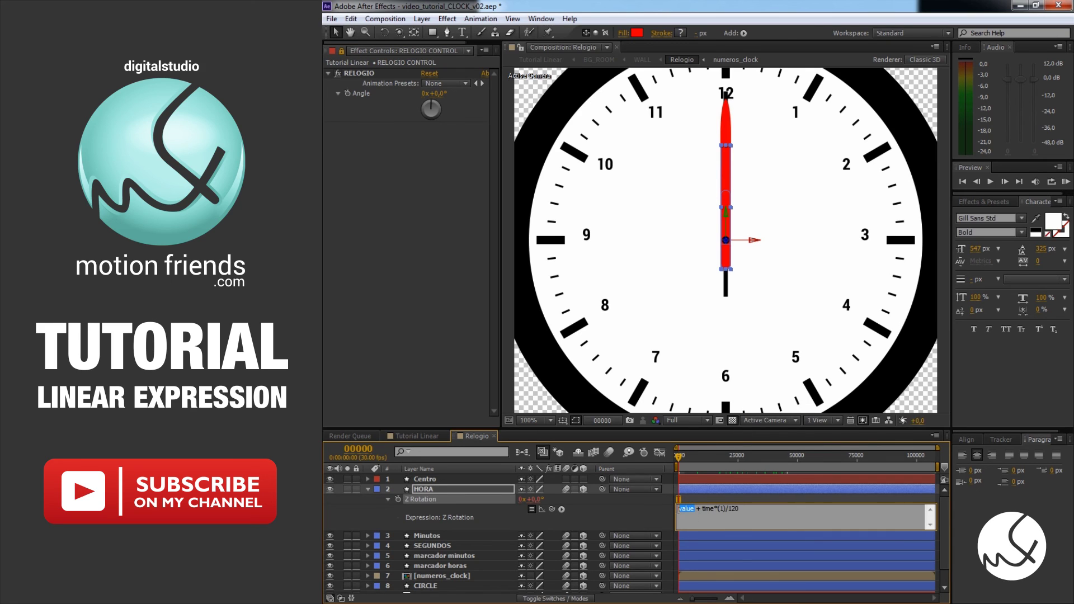
pyautogui.moveTo(551, 509)
pyautogui.mouseDown()
pyautogui.moveTo(494, 334)
pyautogui.moveTo(359, 93)
pyautogui.mouseUp()
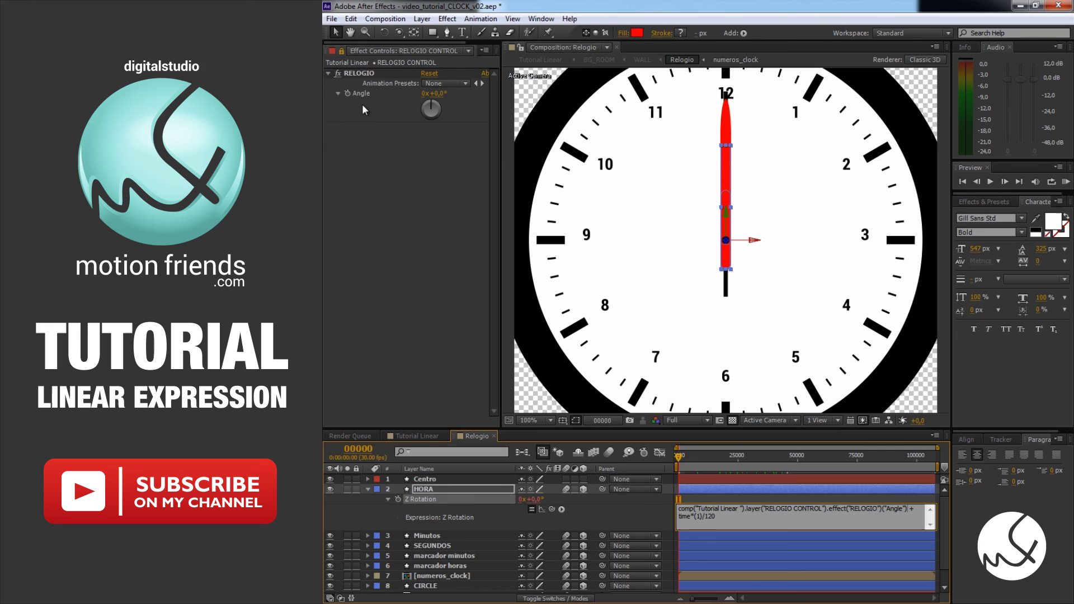
pyautogui.click(412, 216)
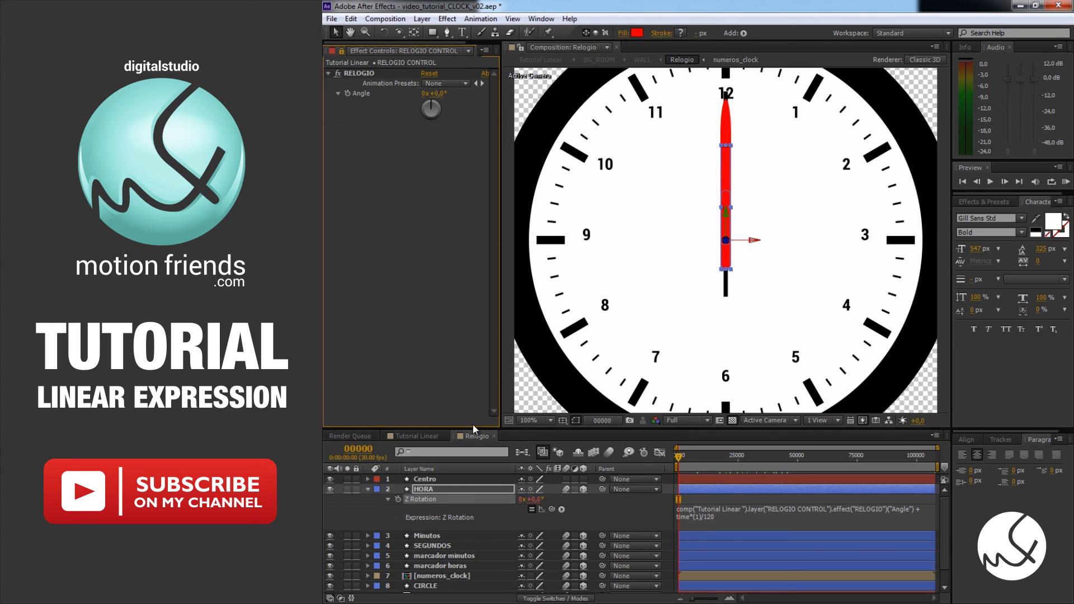
pyautogui.click(427, 436)
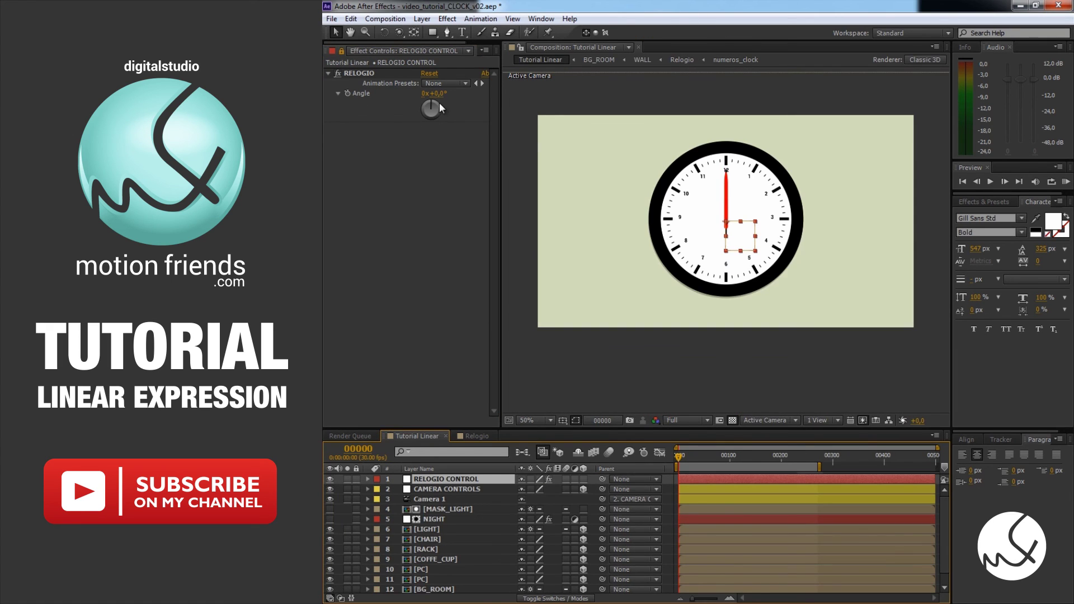
# - Turn the RELOGIO angle to about 155° and shift the camera Position keyframes earlier
pyautogui.moveTo(435, 103)
pyautogui.mouseDown()
pyautogui.moveTo(441, 111)
pyautogui.moveTo(438, 102)
pyautogui.mouseUp()
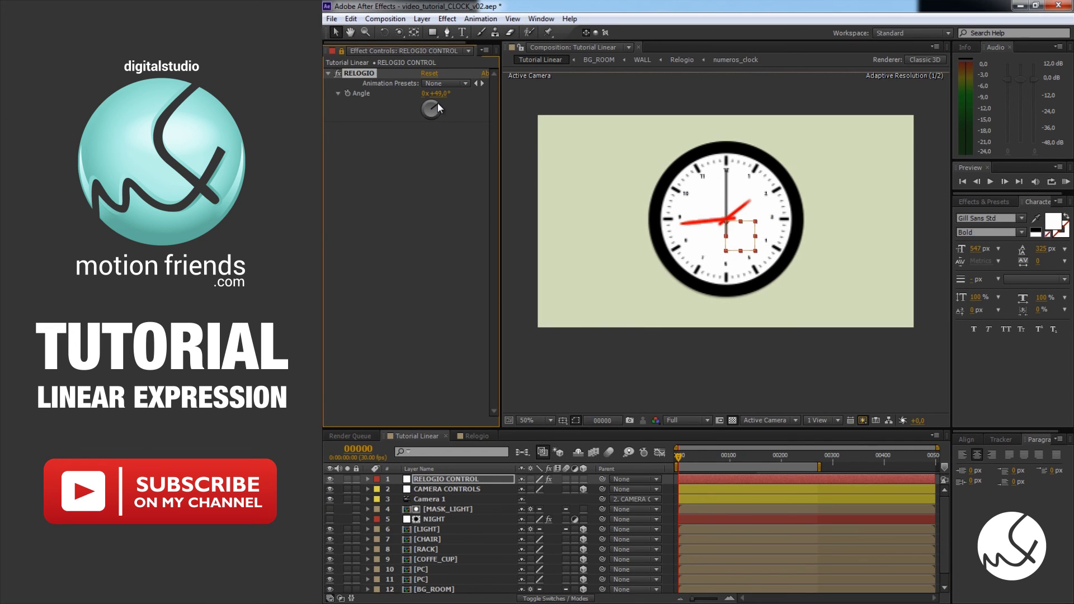
pyautogui.moveTo(437, 102); pyautogui.dragTo(439, 106)
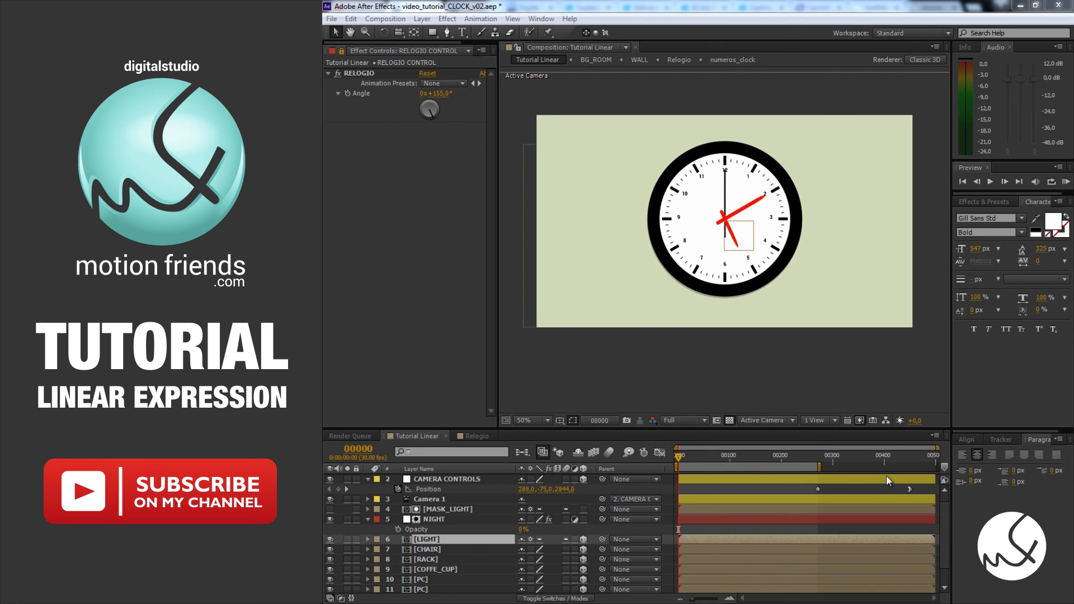
pyautogui.moveTo(923, 491); pyautogui.dragTo(750, 490)
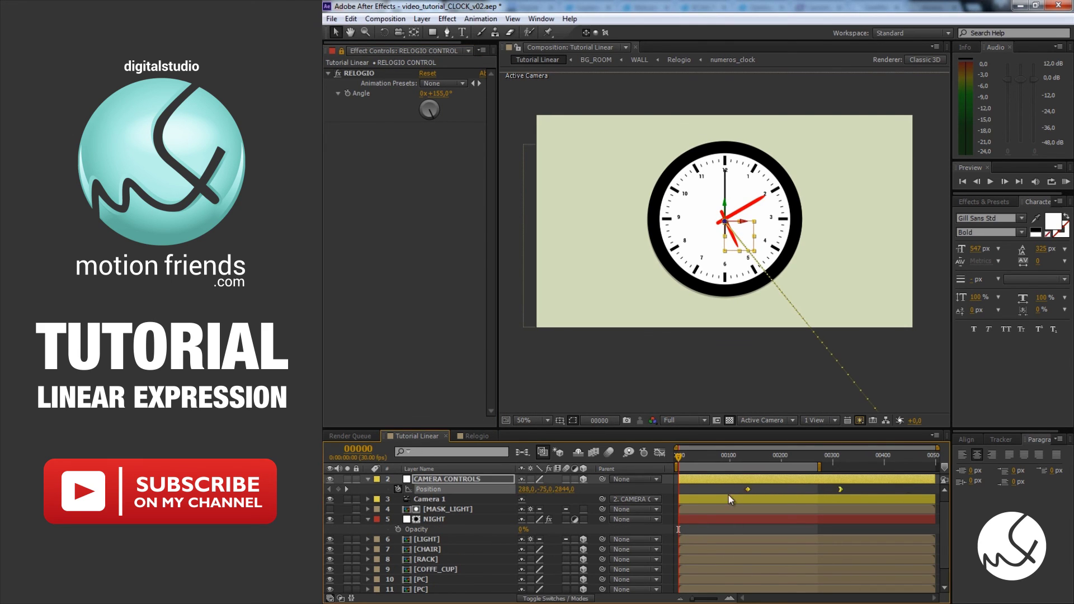
pyautogui.moveTo(703, 461); pyautogui.dragTo(771, 463)
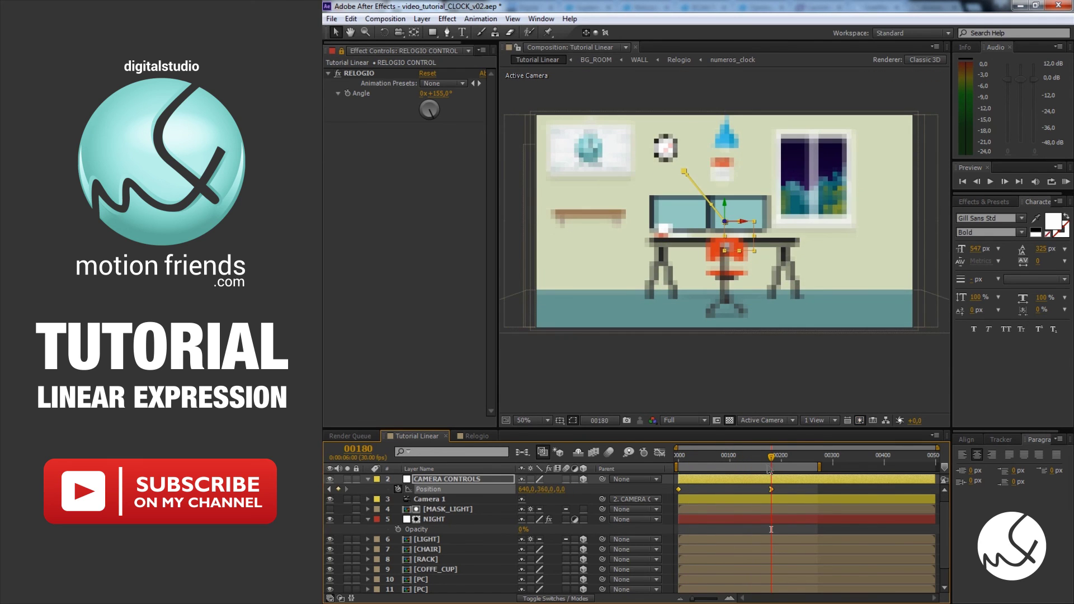
pyautogui.scroll(-2, 445, 576)
# - In the SKY precomp, toggle SKY_NIGHT visibility to compare skies and hide the lit night windows
pyautogui.doubleClick(441, 586)
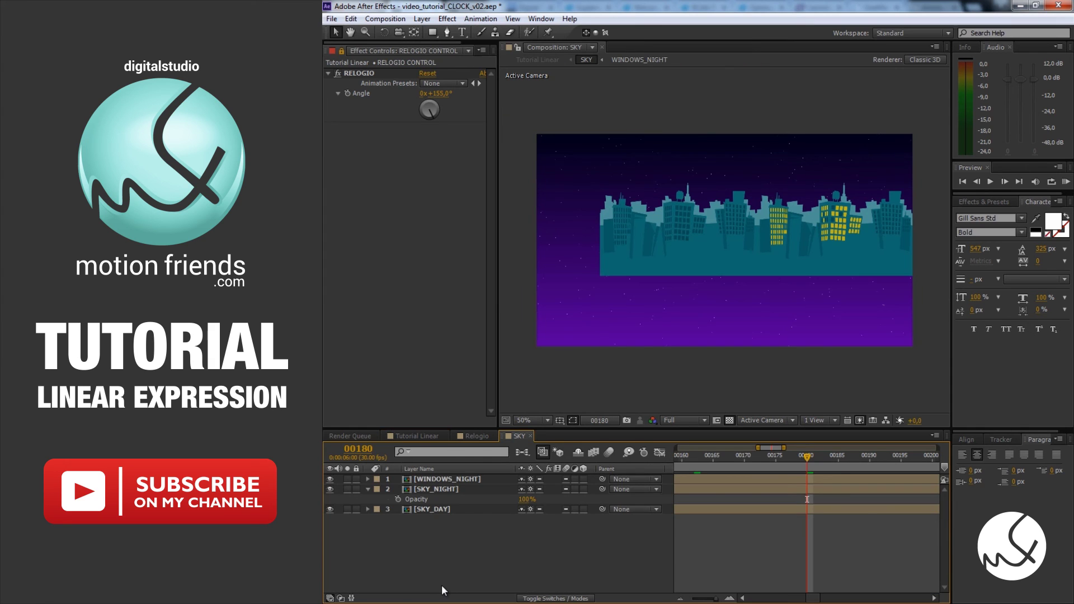
pyautogui.click(441, 487)
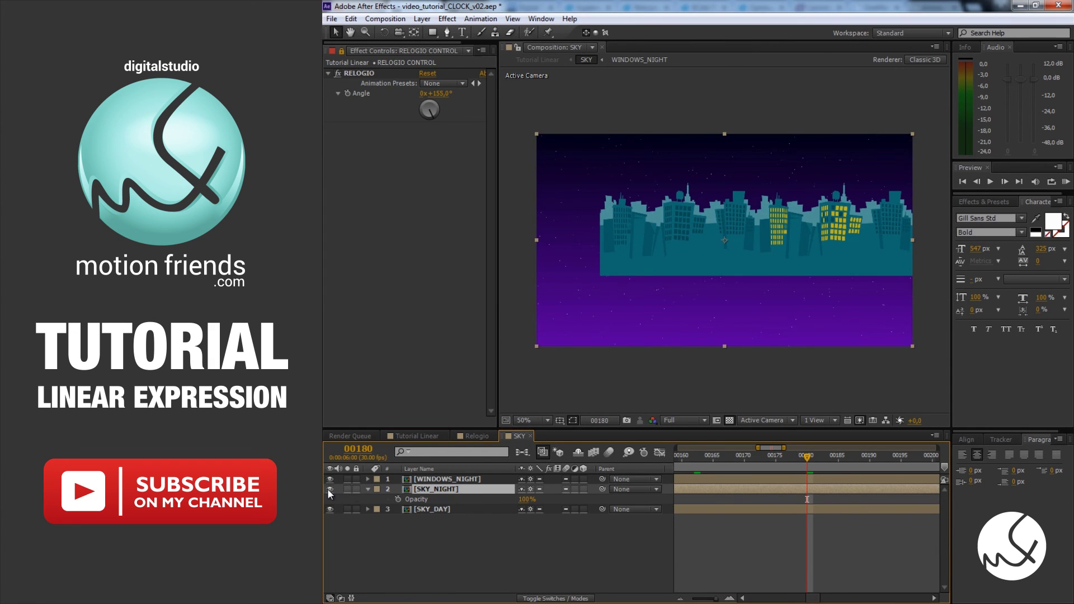
pyautogui.click(328, 488)
pyautogui.click(328, 488)
pyautogui.click(328, 489)
pyautogui.click(329, 488)
pyautogui.click(330, 479)
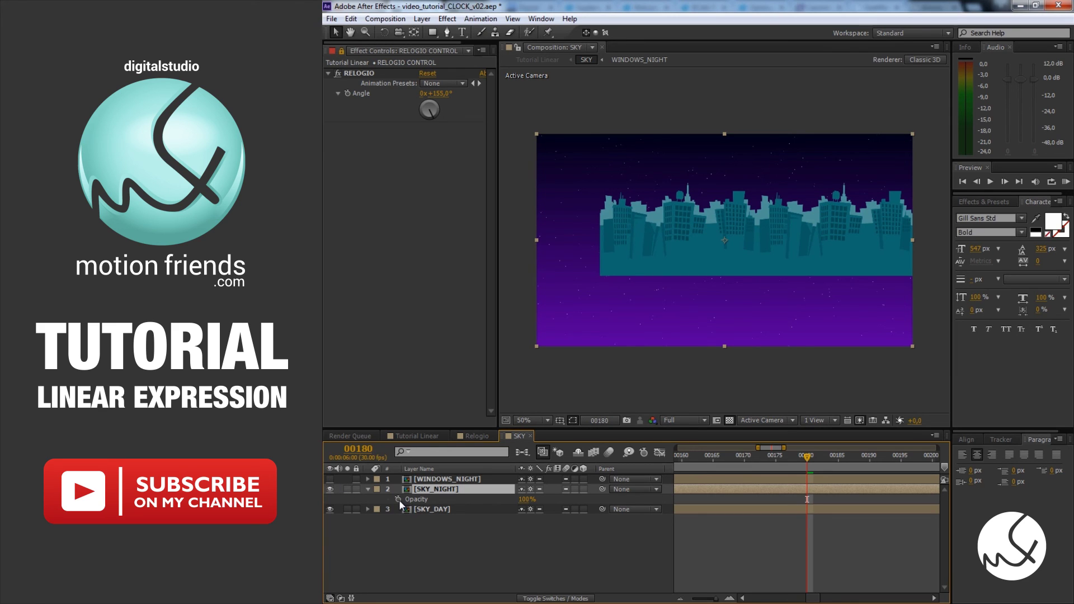
# - Write the SKY_NIGHT Opacity expression: x = RELOGIO Angle, then linear(x,155,200,0,100);
pyautogui.keyDown('alt'); pyautogui.click(398, 499); pyautogui.keyUp('alt')
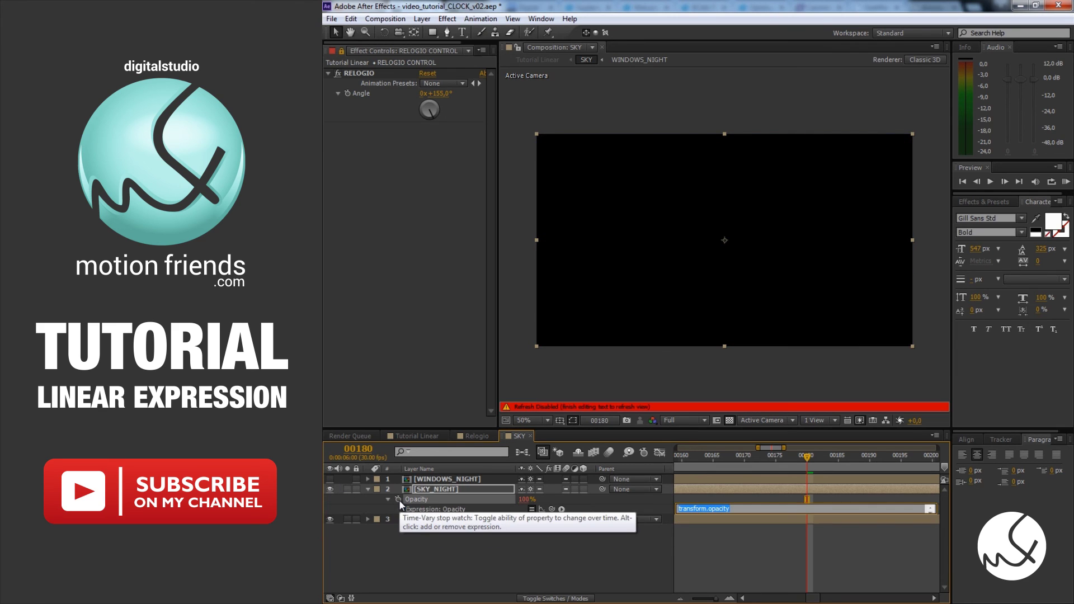
pyautogui.write('x=')
pyautogui.moveTo(551, 509); pyautogui.dragTo(364, 93)
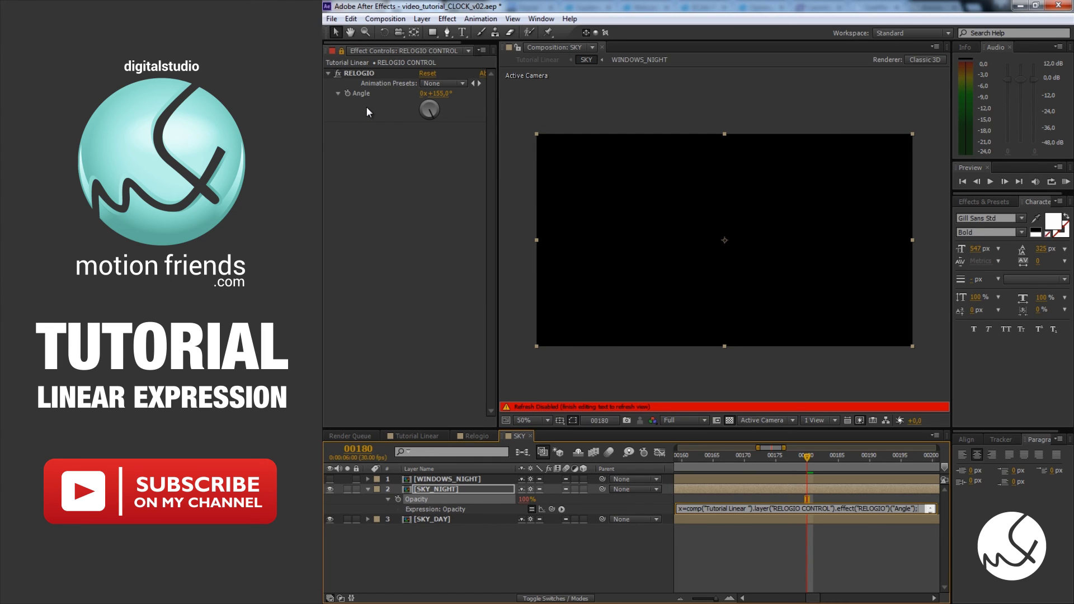
pyautogui.press('Return')
pyautogui.write('linear')
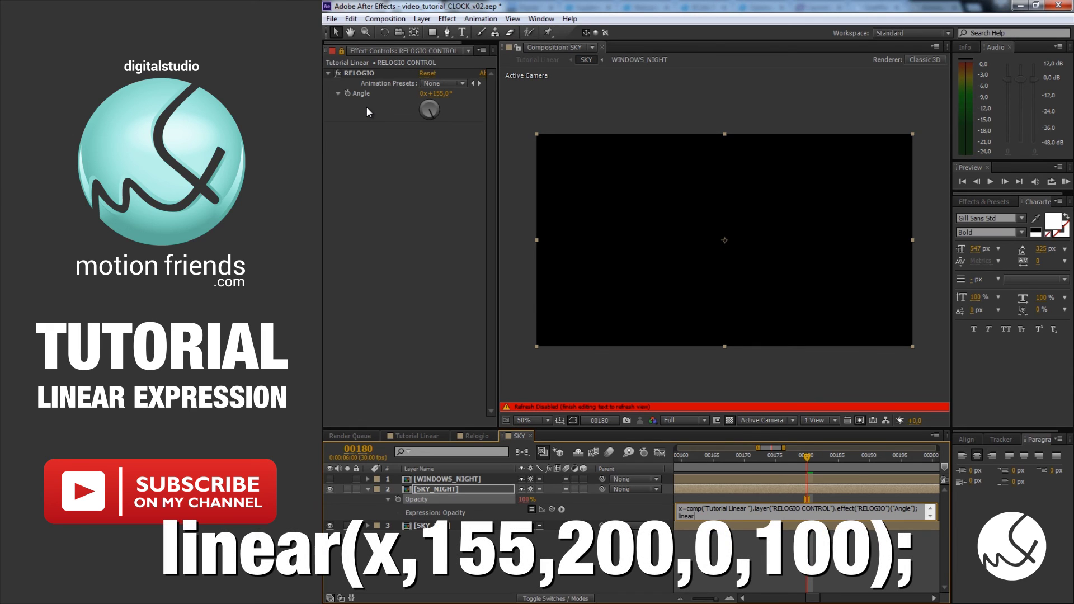
pyautogui.write('(x,')
pyautogui.write('155,200,')
pyautogui.write('0,')
pyautogui.write('100)')
pyautogui.write(';')
# - Commit the SKY_NIGHT expression, move to frame 166, and return to Tutorial Linear
pyautogui.click(629, 546)
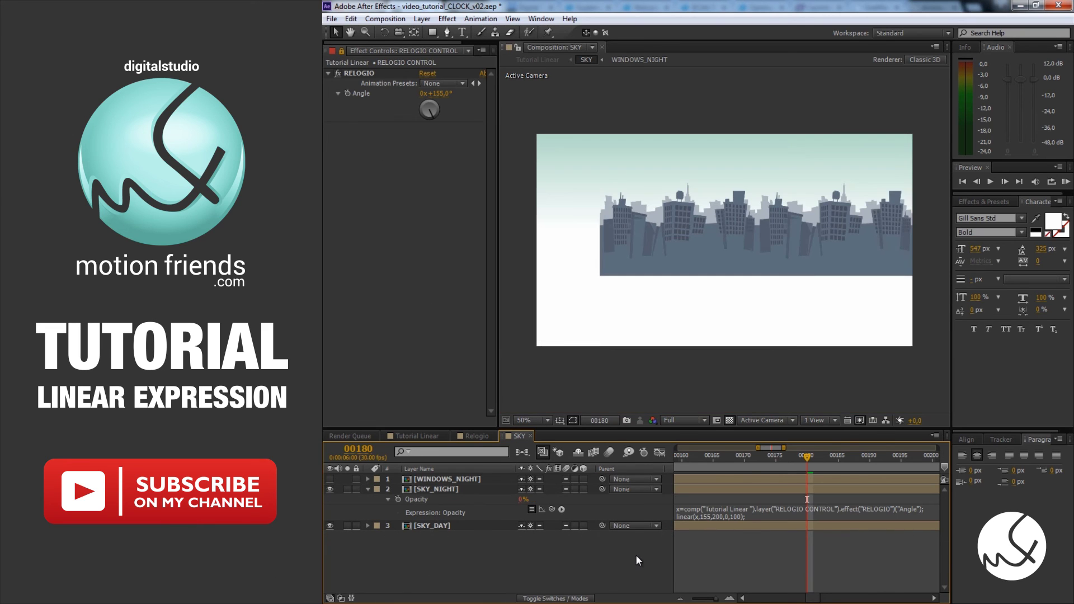
pyautogui.click(719, 460)
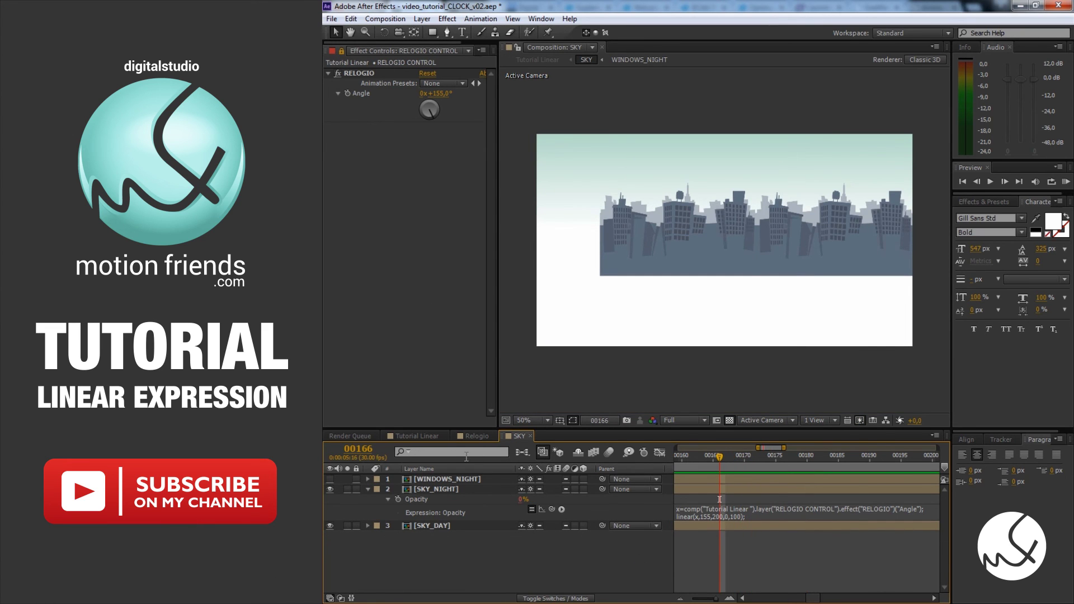
pyautogui.click(416, 436)
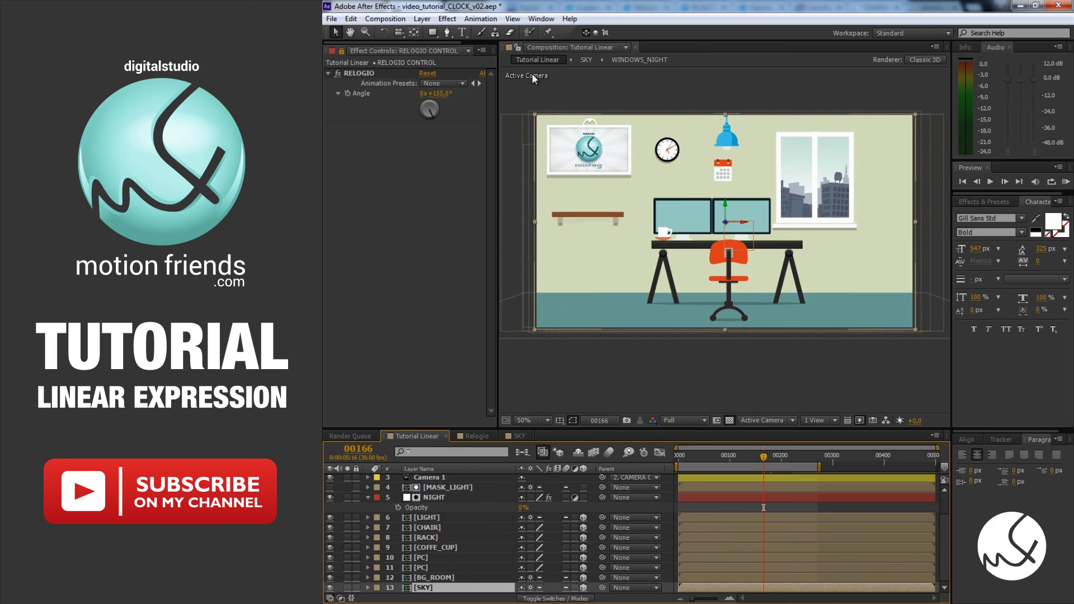
# - Test the RELOGIO Angle at 200 then 155 and select the NIGHT layer
pyautogui.click(439, 94)
pyautogui.write('200')
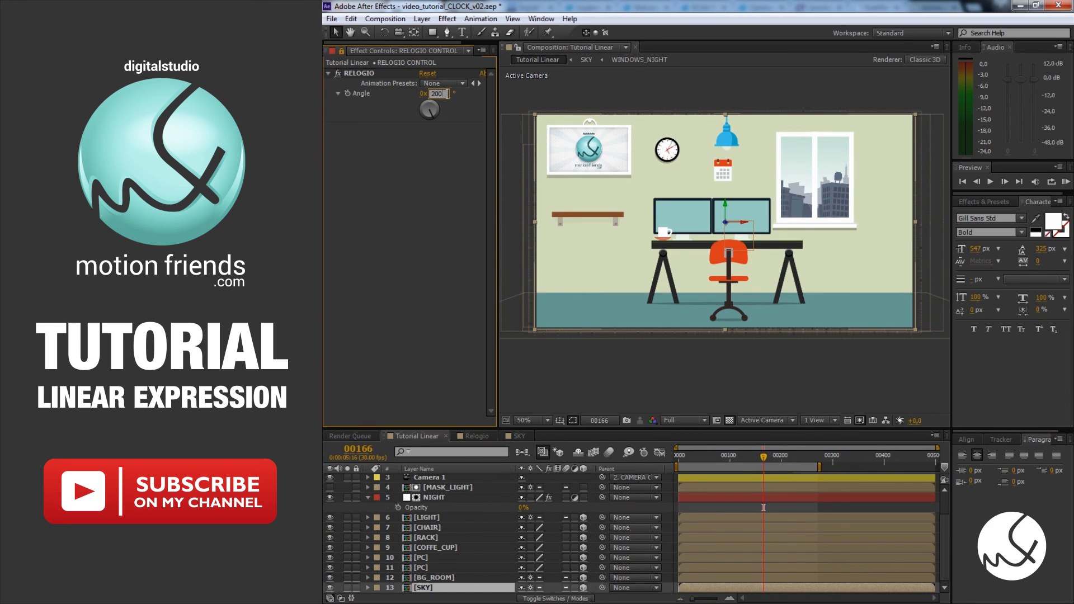
pyautogui.press('Return')
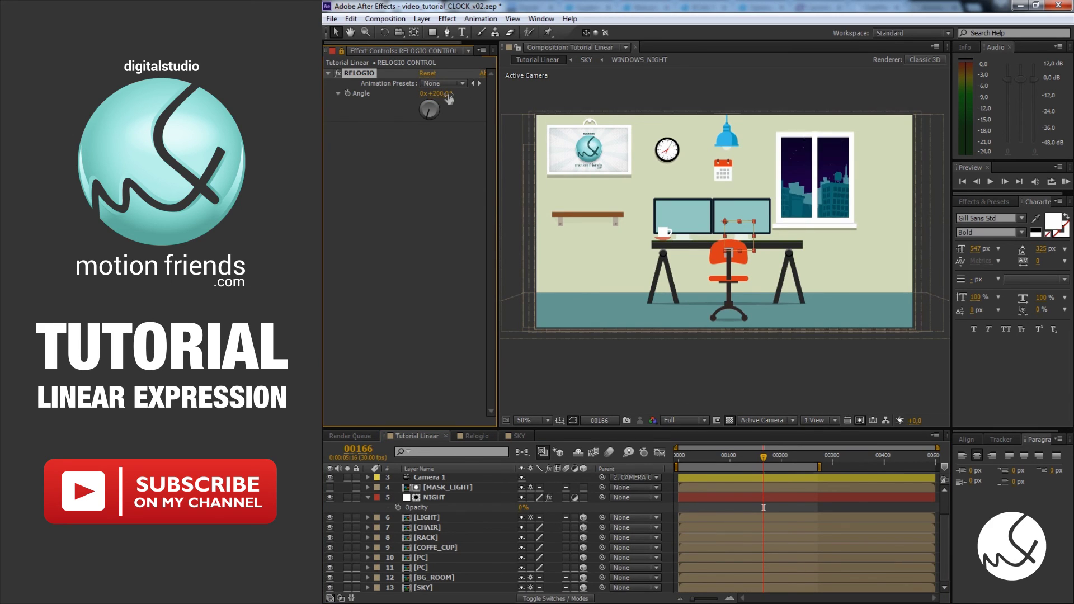
pyautogui.click(447, 94)
pyautogui.write('155')
pyautogui.press('Return')
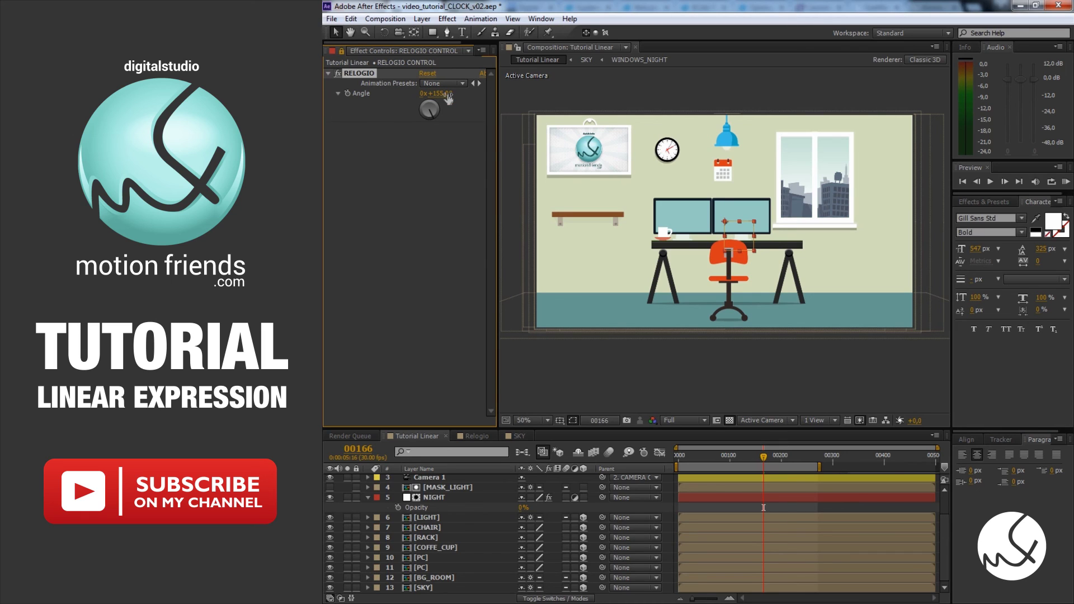
pyautogui.click(441, 500)
# - Set NIGHT Opacity to 0 and drive it from the RELOGIO Angle with linear(x,155,200,0,40)
pyautogui.moveTo(520, 508); pyautogui.dragTo(553, 510)
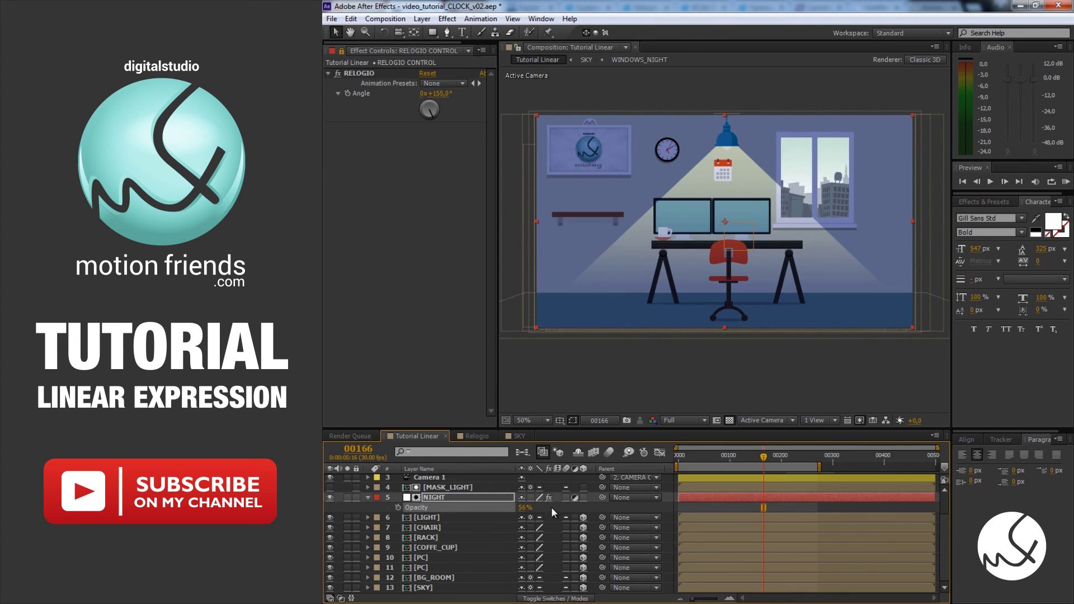
pyautogui.click(524, 508)
pyautogui.write('0')
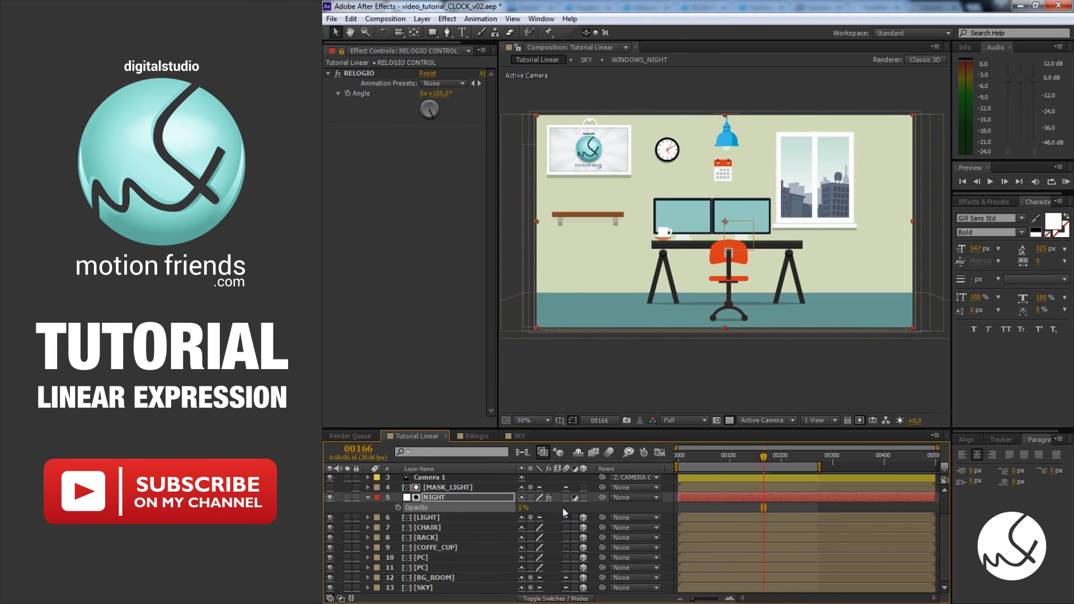
pyautogui.keyDown('alt'); pyautogui.click(399, 506); pyautogui.keyUp('alt')
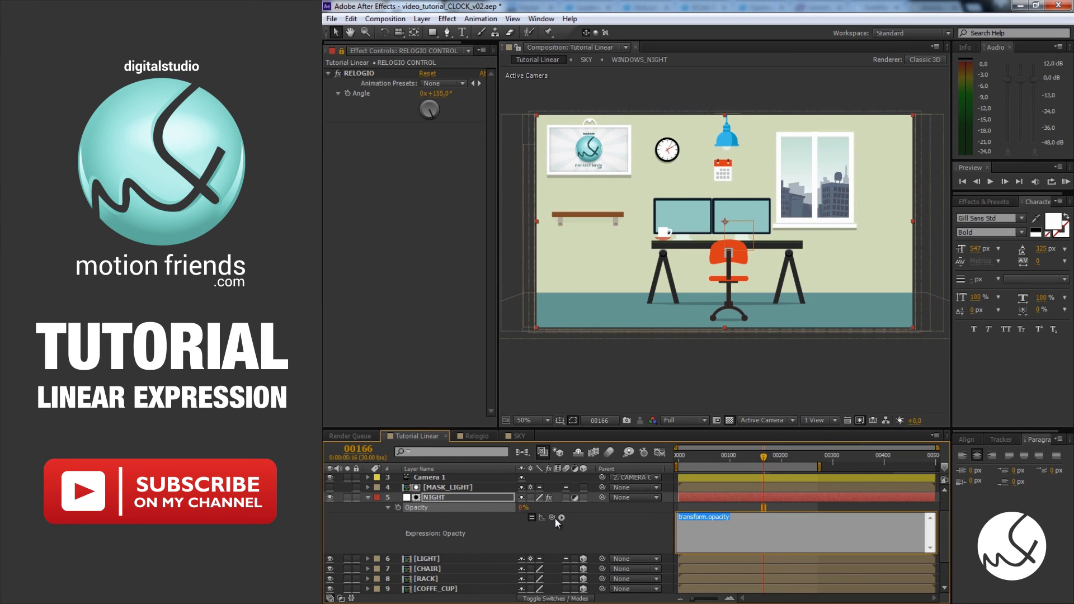
pyautogui.write('x=')
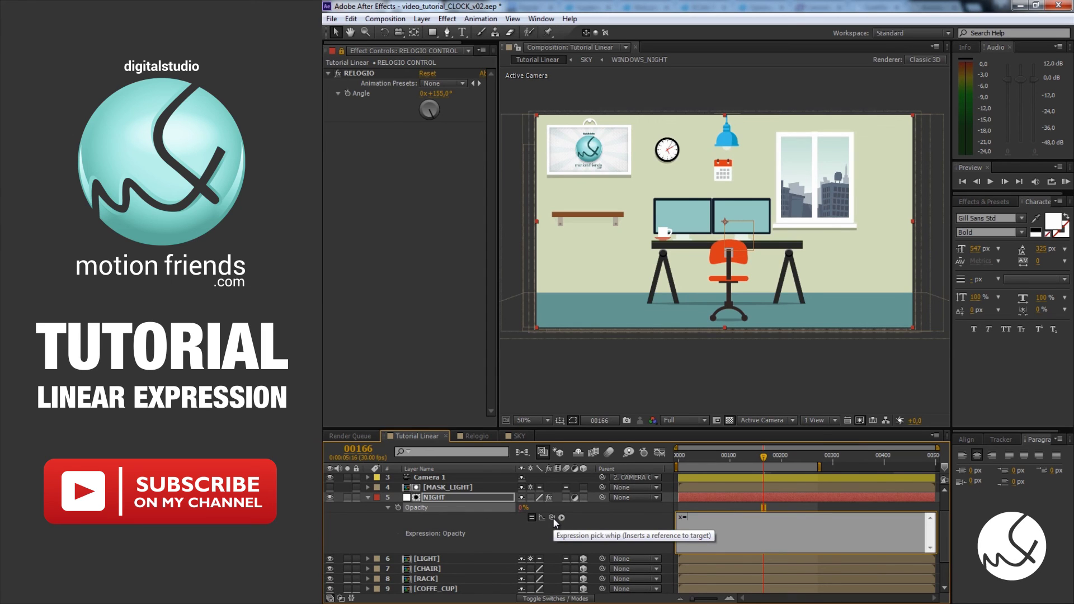
pyautogui.moveTo(554, 520); pyautogui.dragTo(367, 98)
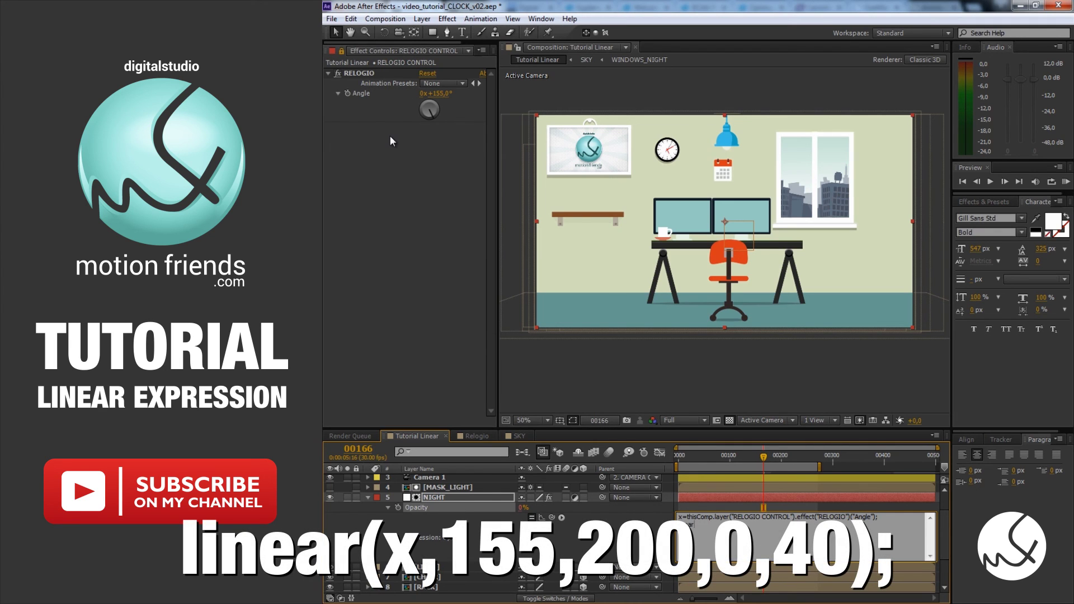
pyautogui.write('(x,1')
pyautogui.write('55,2')
pyautogui.click(763, 462)
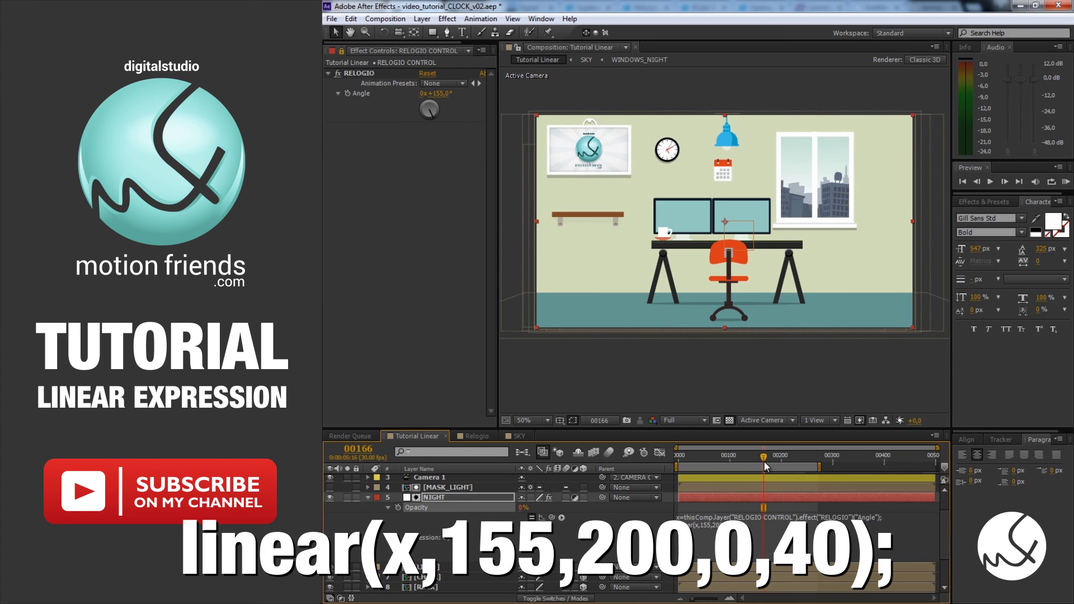
# - Test the RELOGIO Angle at 200° for night, then return it to 155° for day
pyautogui.click(439, 93)
pyautogui.write('2')
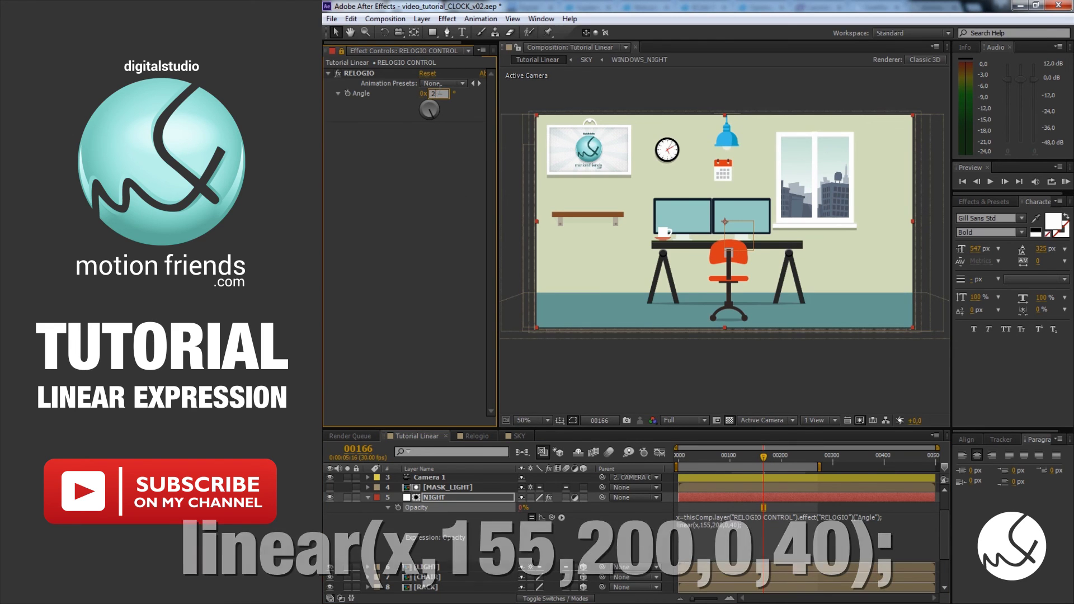
pyautogui.write('00')
pyautogui.press('Return')
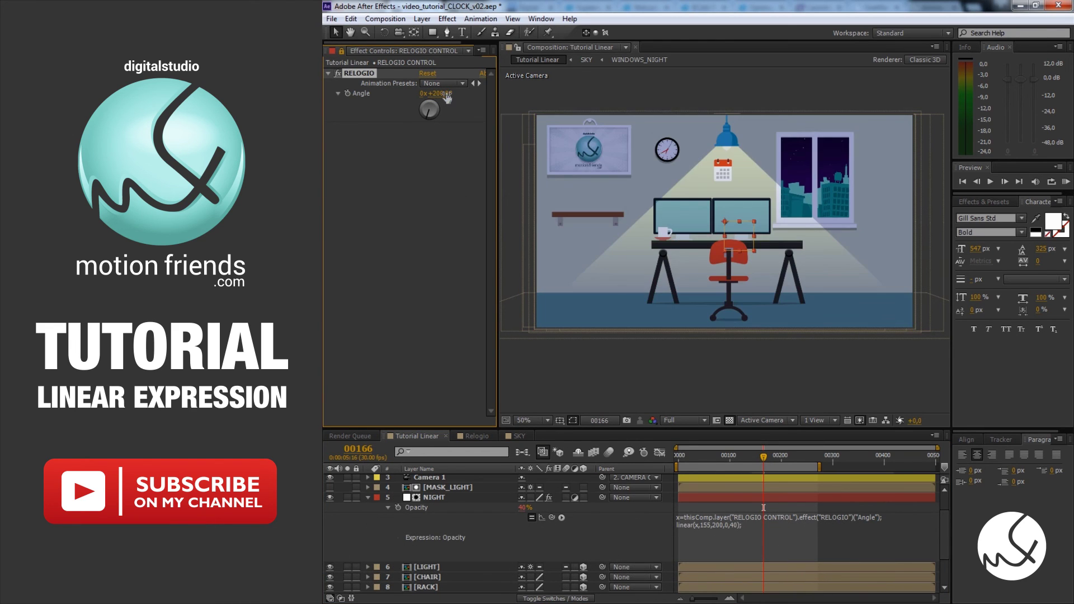
pyautogui.click(446, 94)
pyautogui.write('155')
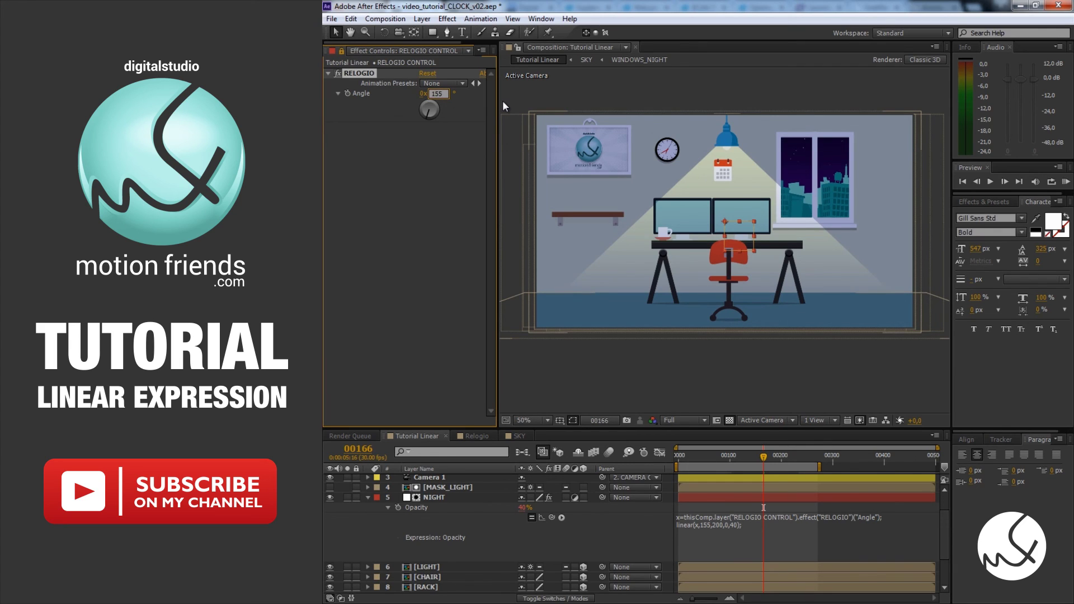
pyautogui.press('Return')
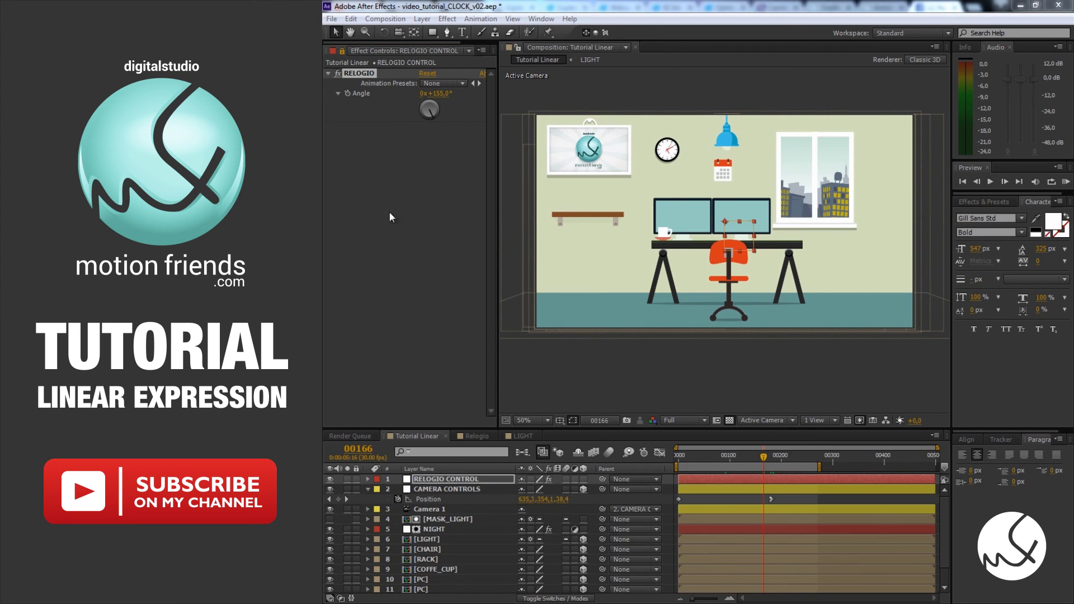
# - Create a new null object layer named LUSTRE CONTROL
pyautogui.click(341, 52)
pyautogui.click(435, 123)
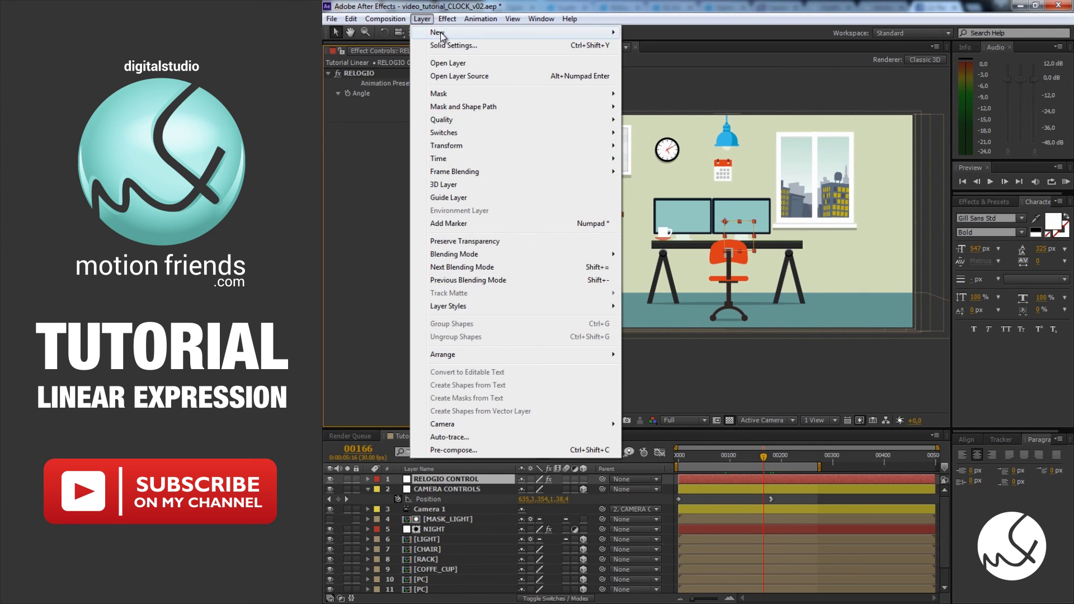
pyautogui.moveTo(441, 32)
pyautogui.click(649, 84)
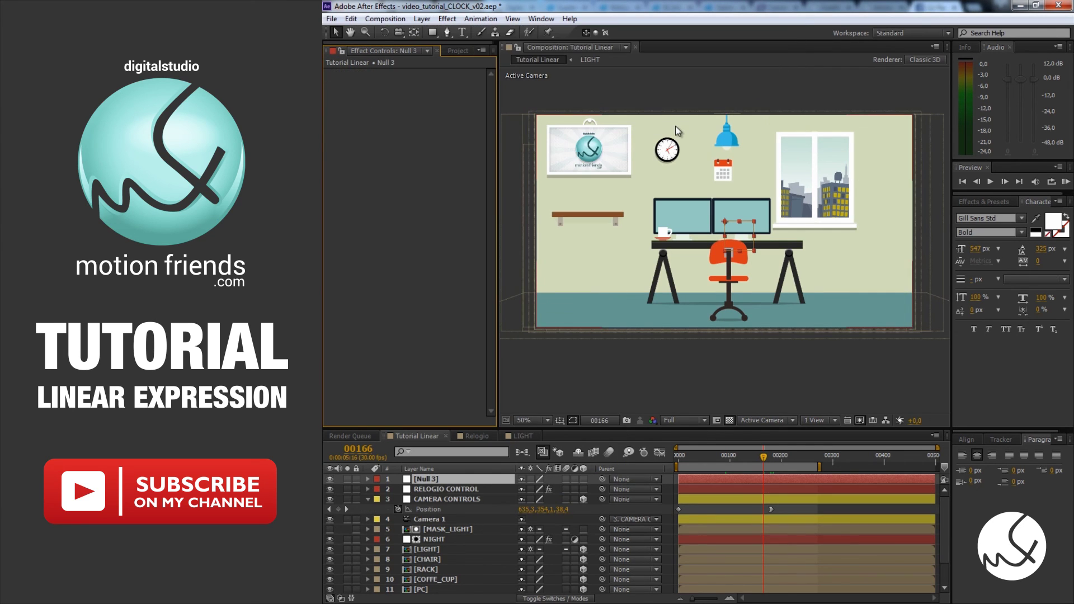
pyautogui.rightClick(438, 479)
pyautogui.click(484, 474)
pyautogui.write('LUS')
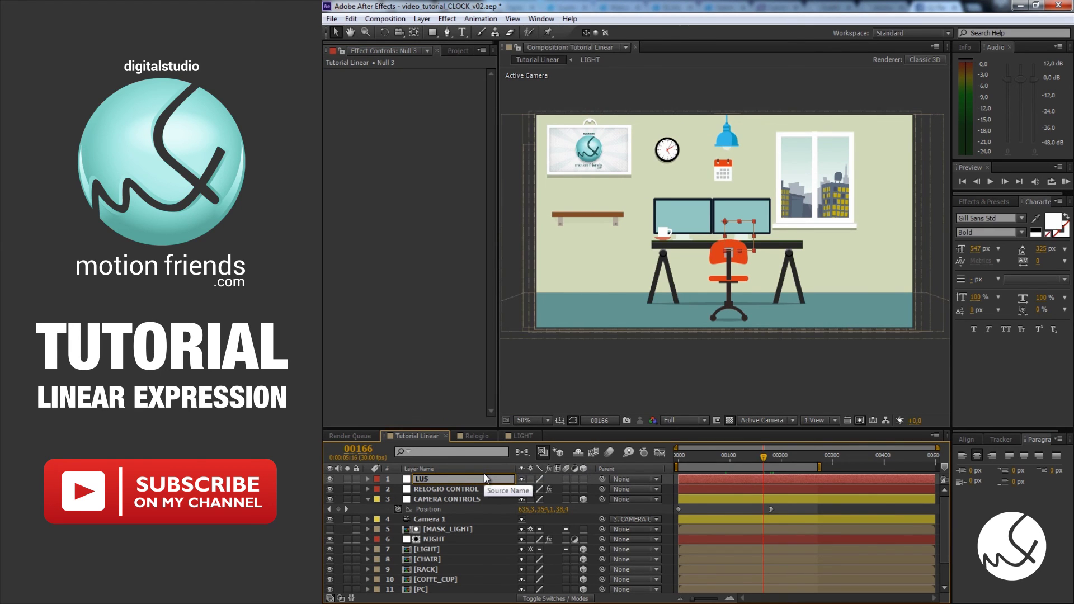
pyautogui.write('TRE CONTROL')
pyautogui.press('Return')
# - Add a Checkbox Control named LUSTRE ON/OFF and lock the Effect Controls panel
pyautogui.rightClick(395, 178)
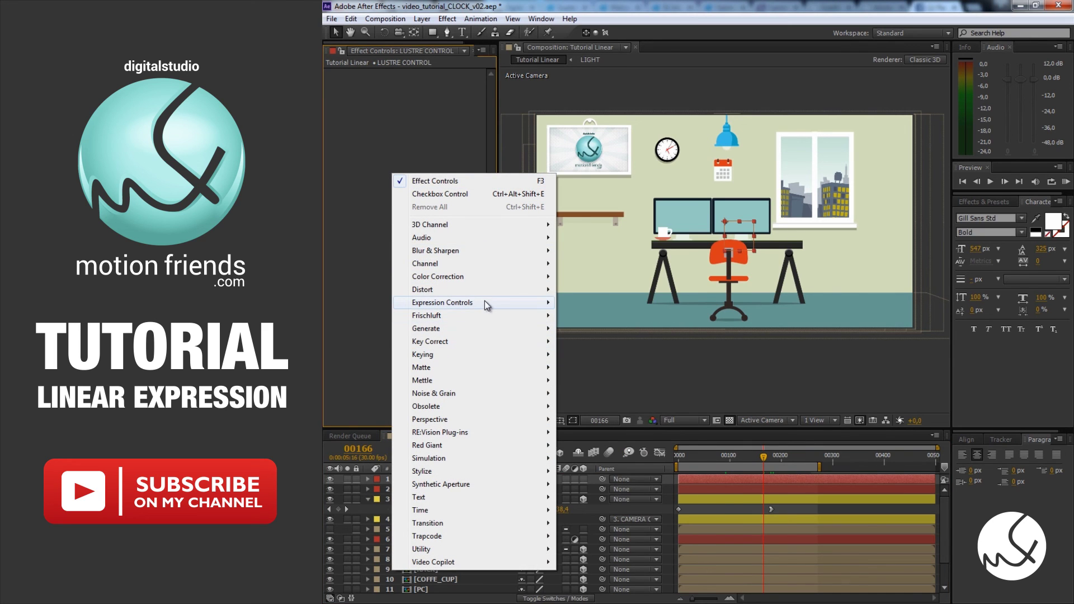
pyautogui.moveTo(484, 301)
pyautogui.click(607, 328)
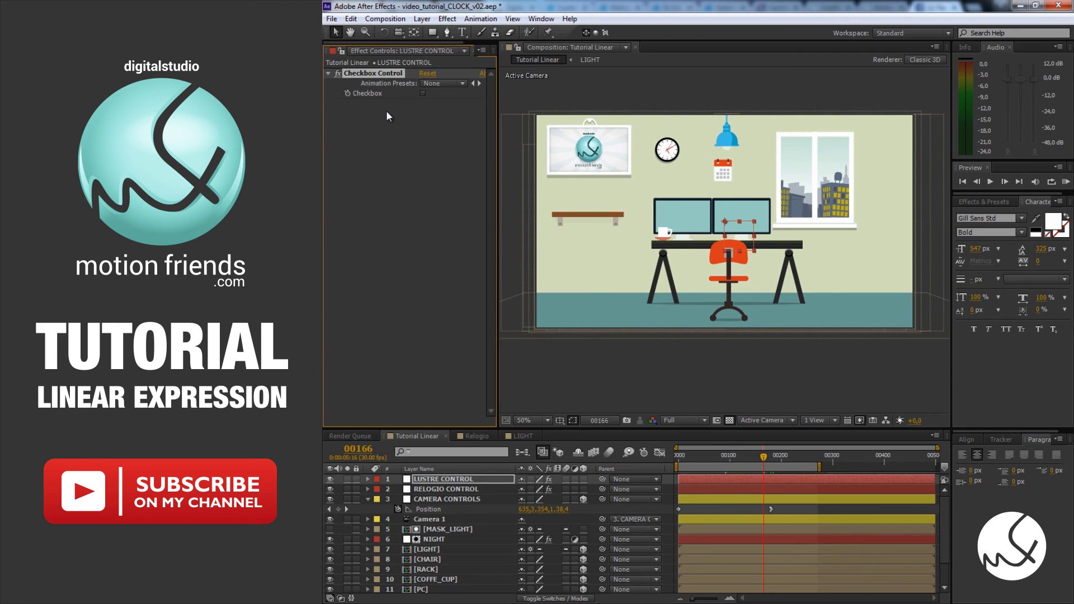
pyautogui.press('Return')
pyautogui.write('LUSTRE ON')
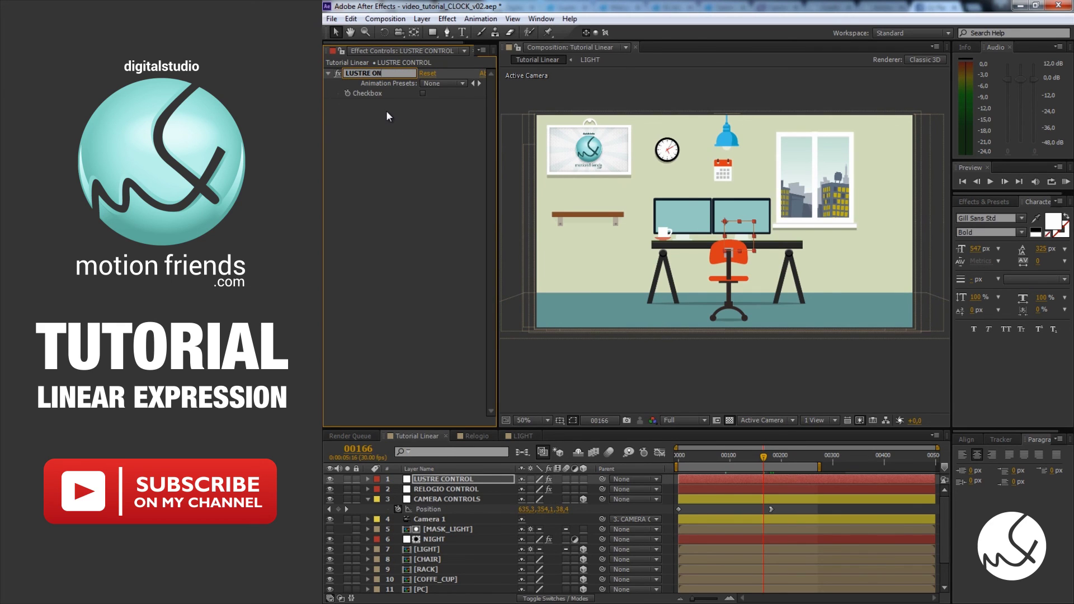
pyautogui.write('/OFF')
pyautogui.press('Return')
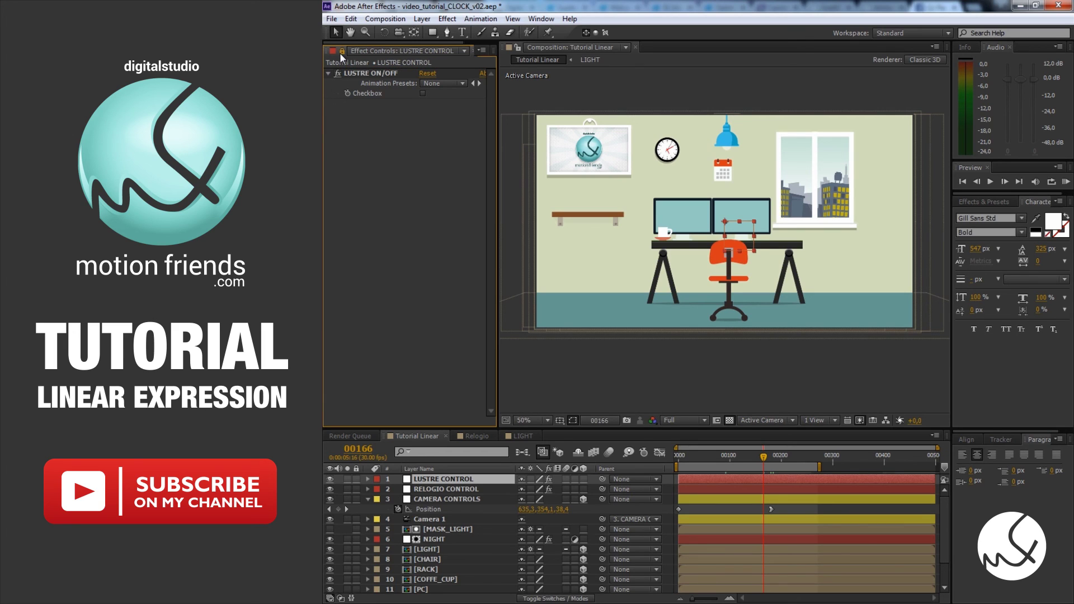
pyautogui.click(340, 52)
# - In the LIGHT composition, make LIGHT RAY and Lampada ON visible, then select LIGHT RAY
pyautogui.click(523, 435)
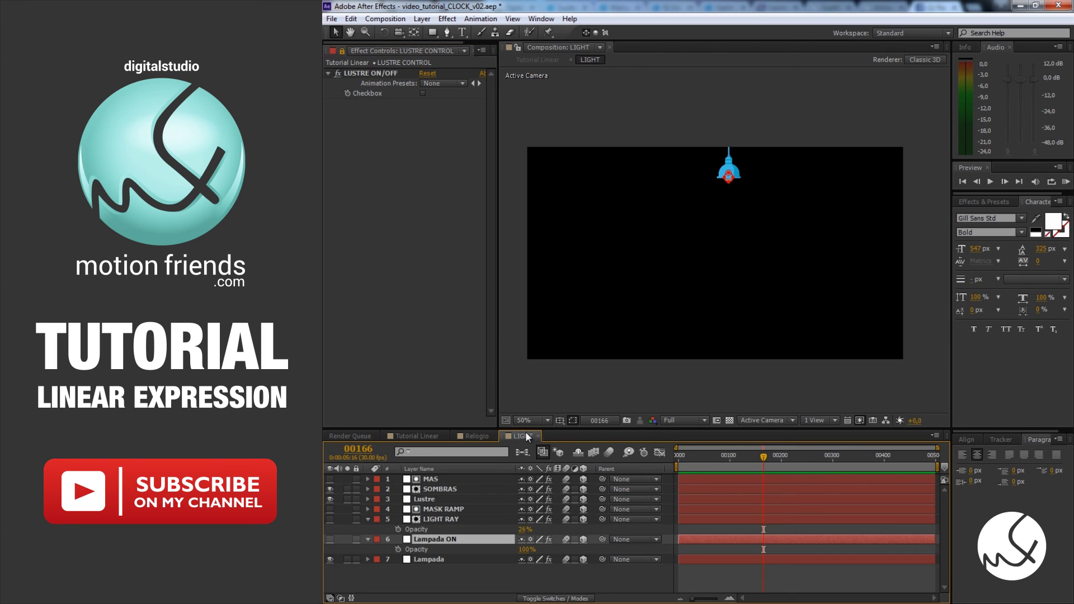
pyautogui.click(438, 519)
pyautogui.click(330, 519)
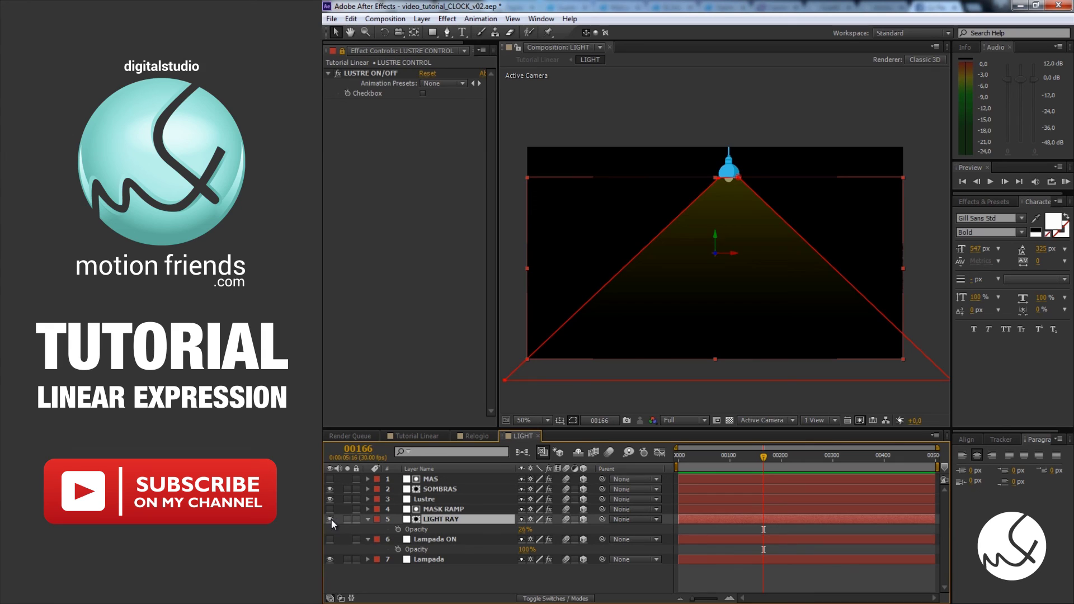
pyautogui.click(330, 540)
pyautogui.click(390, 585)
pyautogui.click(330, 519)
pyautogui.click(330, 520)
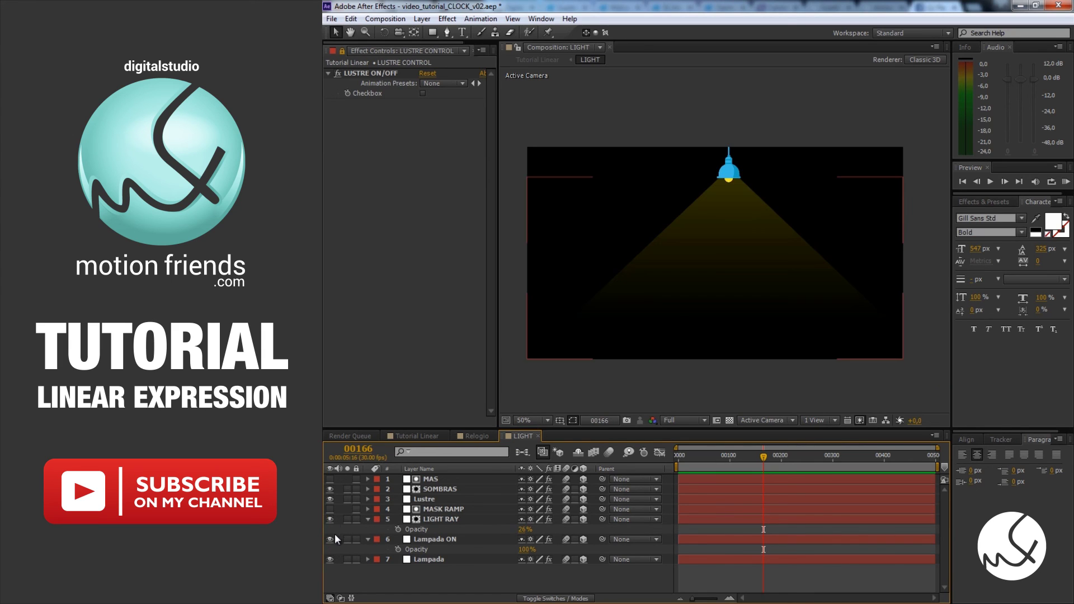
pyautogui.click(399, 531)
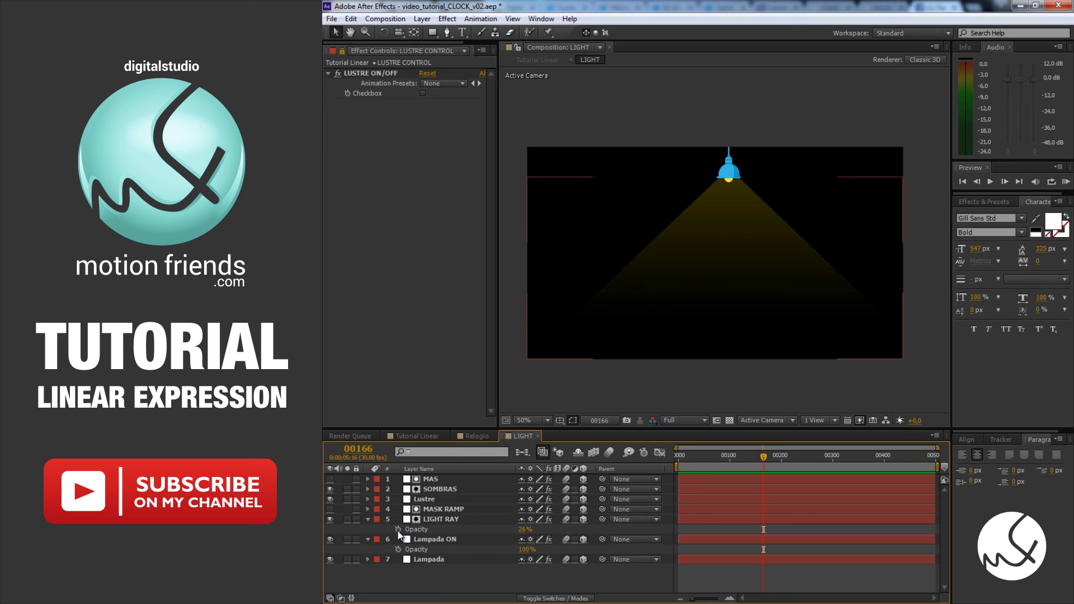
# - Give LIGHT RAY's opacity an if/else Checkbox expression: 0 when off, 26 when on
pyautogui.keyDown('alt'); pyautogui.click(398, 529); pyautogui.keyUp('alt')
pyautogui.write('if(')
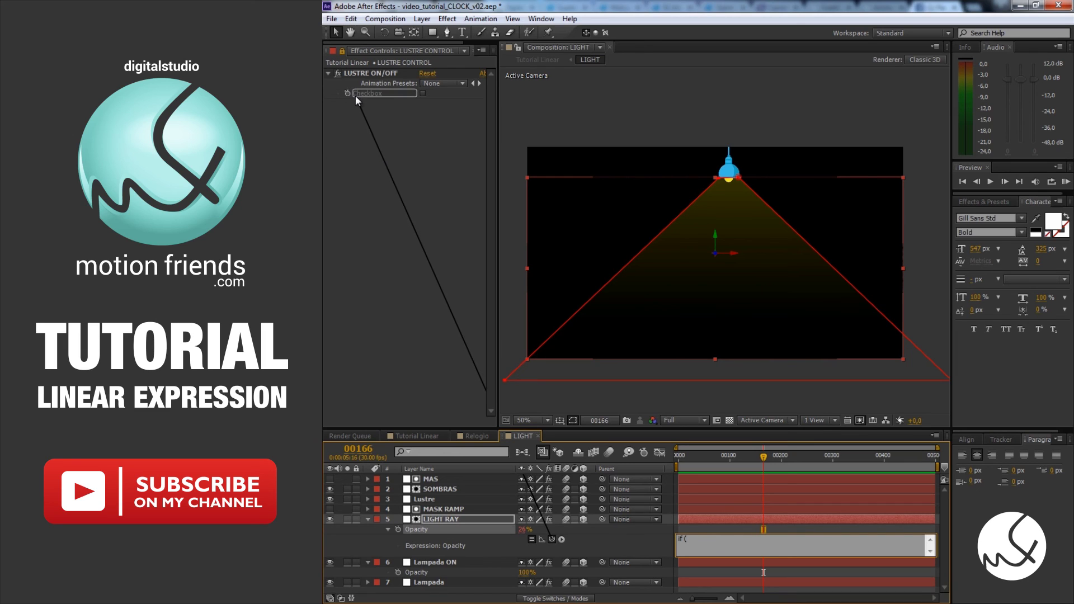
pyautogui.moveTo(402, 240); pyautogui.dragTo(355, 94)
pyautogui.write('==0')
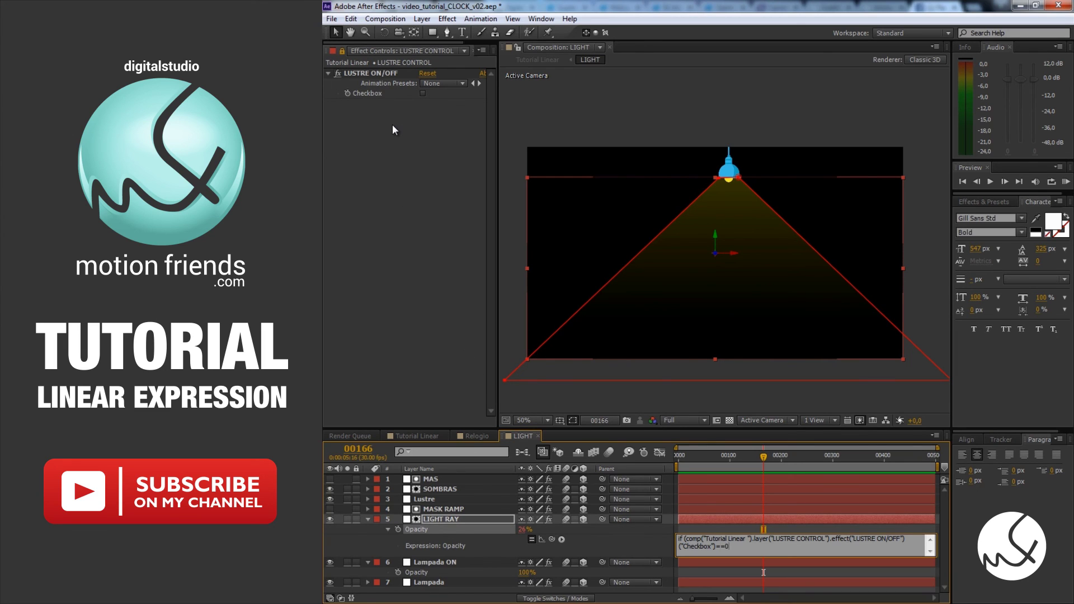
pyautogui.write(') { ')
pyautogui.write('0 } e')
pyautogui.write('lse')
pyautogui.write(' { 2')
pyautogui.write('6')
pyautogui.write('  }')
pyautogui.click(768, 455)
# - Copy that expression to Lampada ON's opacity, changing the on value from 26 to 100
pyautogui.click(765, 547)
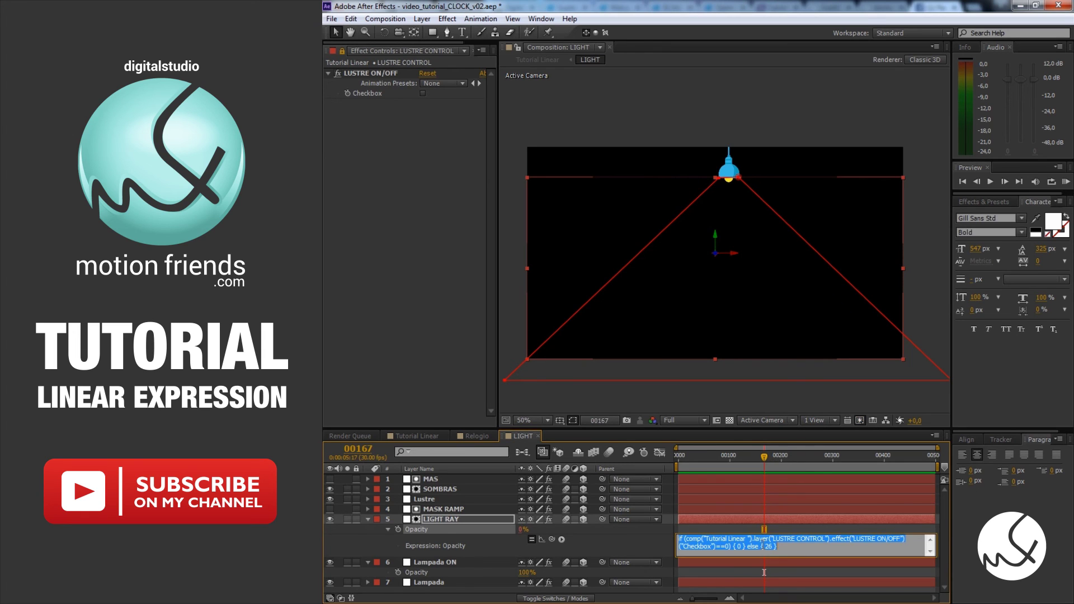
pyautogui.keyDown('alt'); pyautogui.click(398, 572); pyautogui.keyUp('alt')
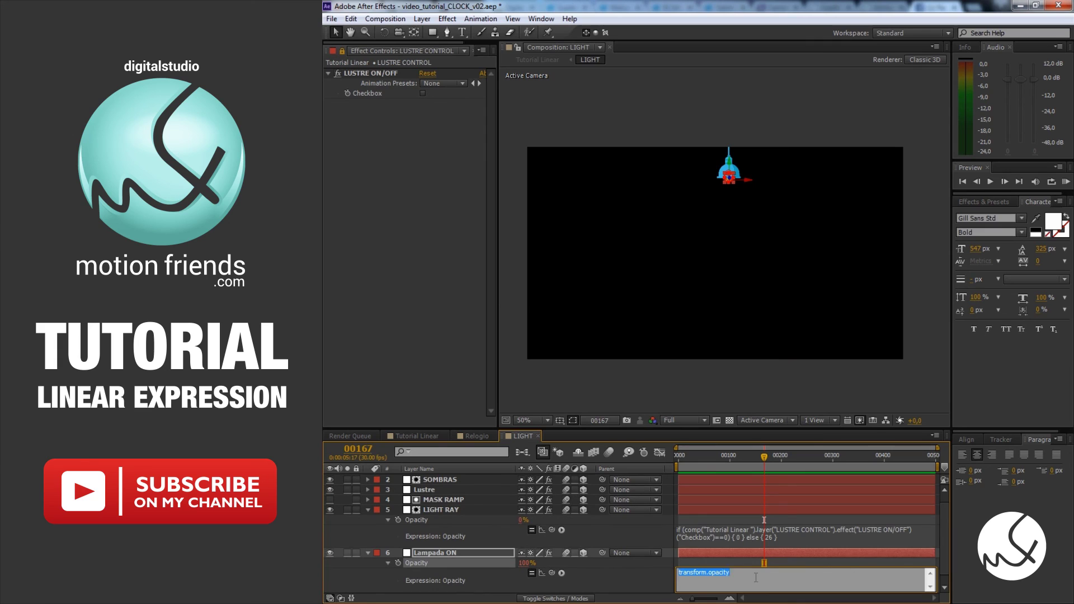
pyautogui.write('if (comp("Tutorial Linear ").layer("LUSTRE CONTROL").effect("LUSTRE ON/OFF")("Checkbox")==0) { 0 } else { 26 }')
pyautogui.doubleClick(769, 580)
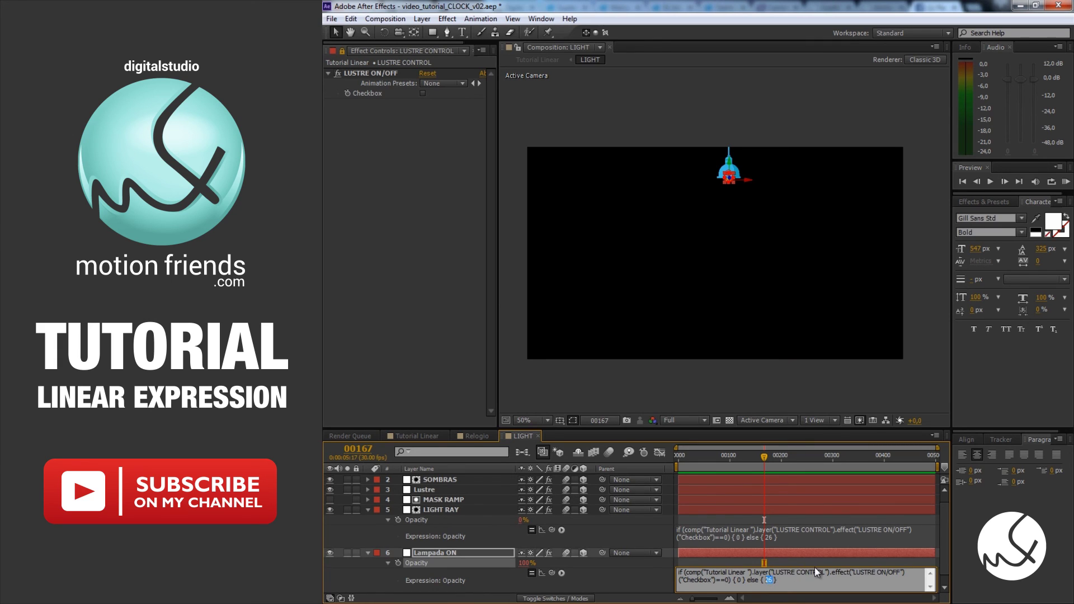
pyautogui.write('100')
pyautogui.click(815, 560)
pyautogui.moveTo(762, 464); pyautogui.dragTo(724, 464)
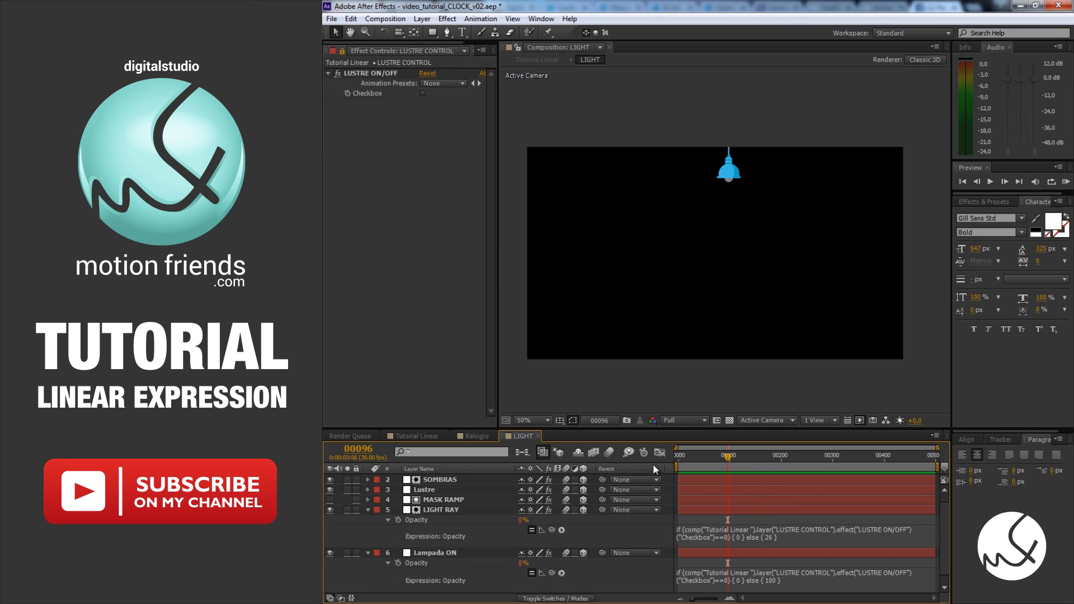
# - In Tutorial Linear, reveal the LUSTRE ON/OFF checkbox and move RELOGIO CONTROL to the top with its controls pinned
pyautogui.click(427, 435)
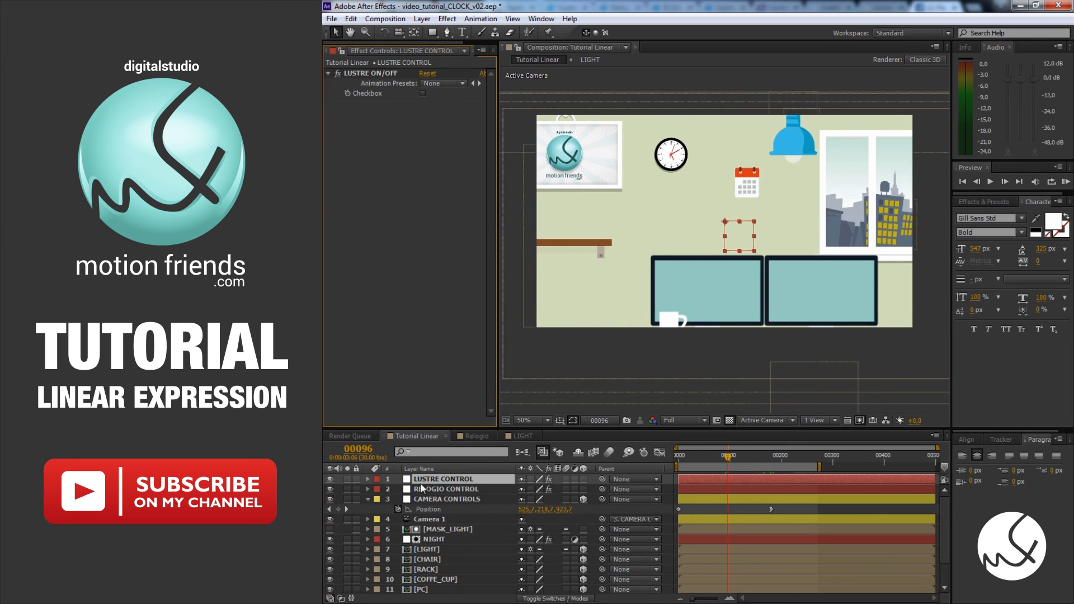
pyautogui.press('e')
pyautogui.click(388, 489)
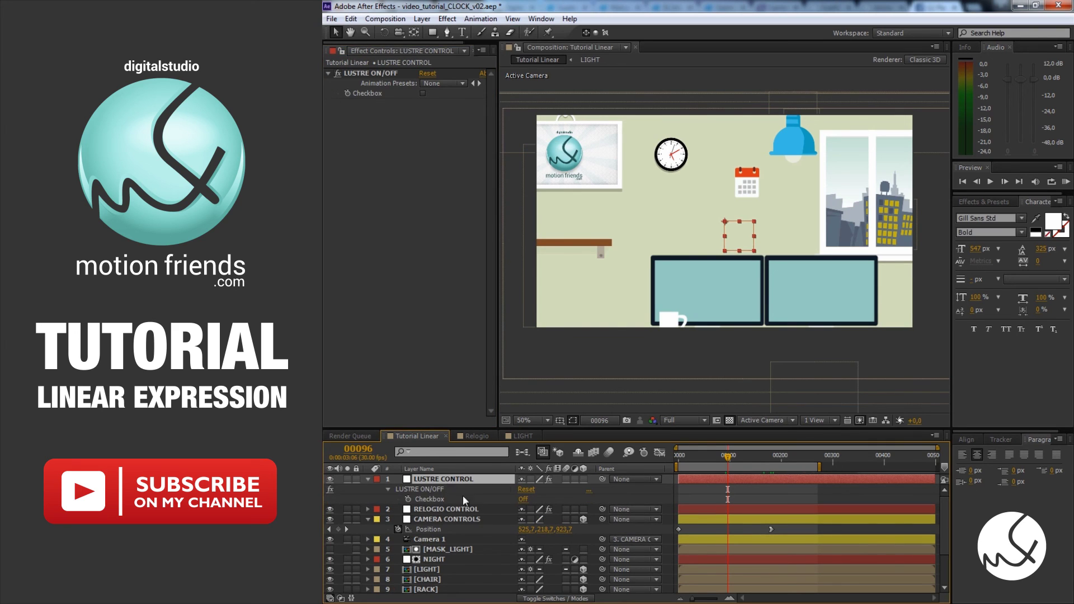
pyautogui.moveTo(481, 511); pyautogui.dragTo(453, 481)
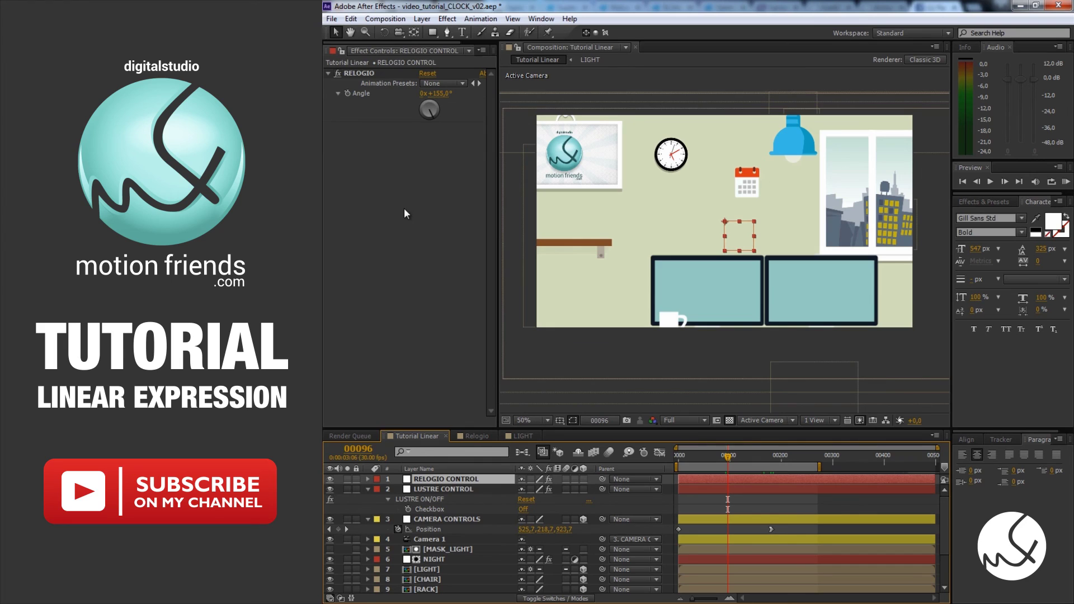
pyautogui.click(342, 51)
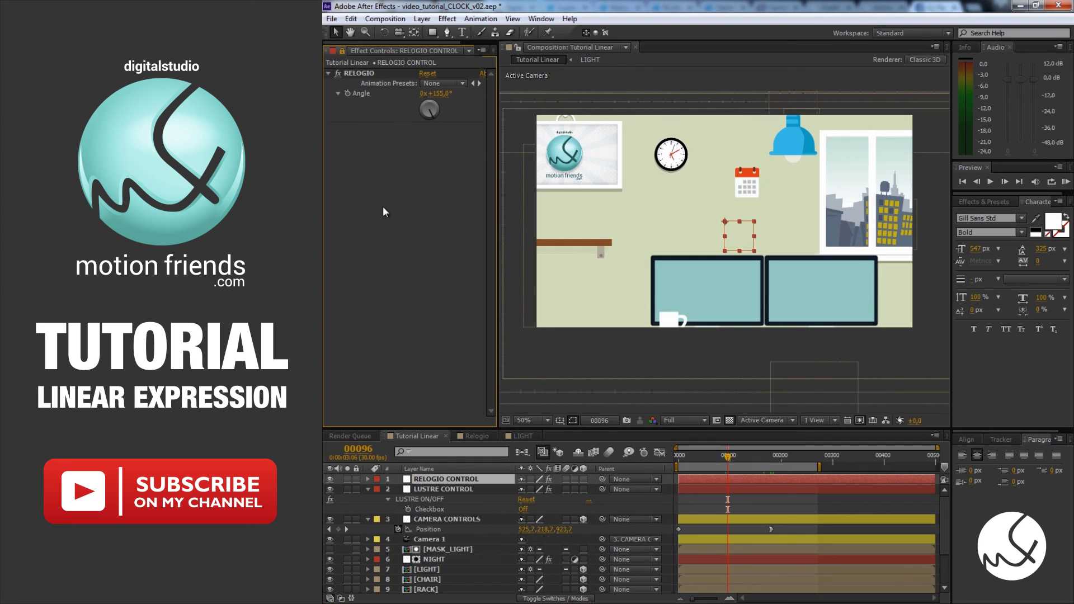
pyautogui.click(441, 492)
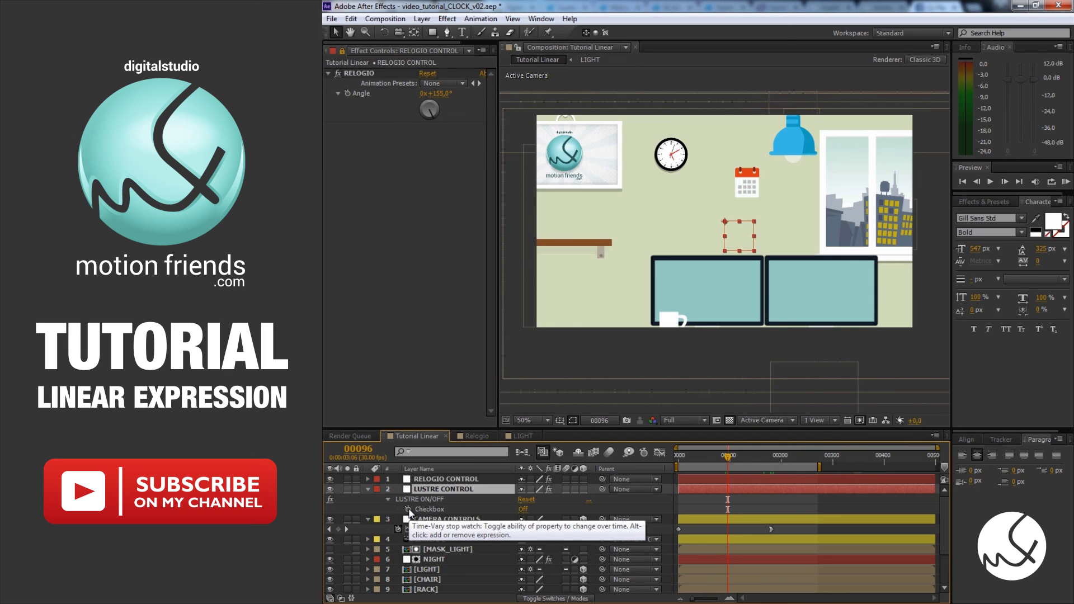
# - Give the checkbox the expression: if RELOGIO Angle >= 180 then 1, else 0
pyautogui.keyDown('alt'); pyautogui.click(408, 509); pyautogui.keyUp('alt')
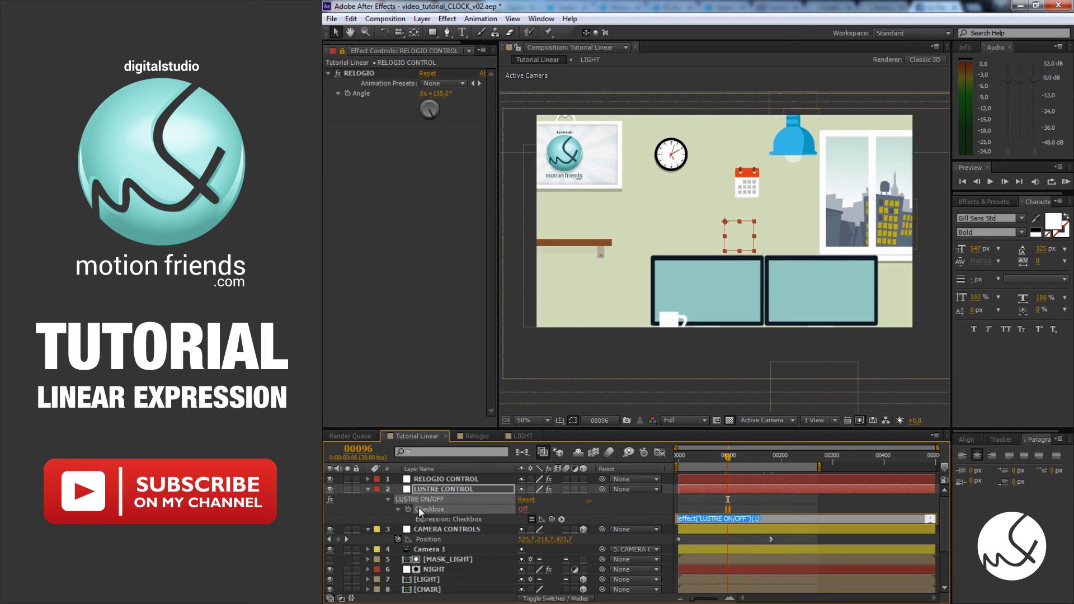
pyautogui.write('if (')
pyautogui.moveTo(552, 519); pyautogui.dragTo(364, 91)
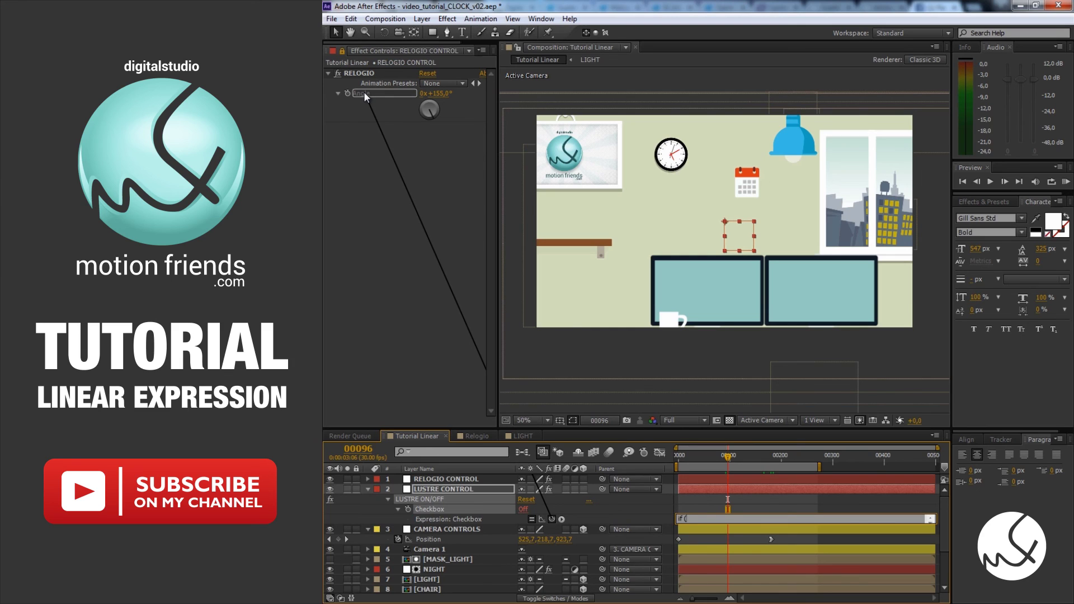
pyautogui.moveTo(364, 91); pyautogui.dragTo(364, 92)
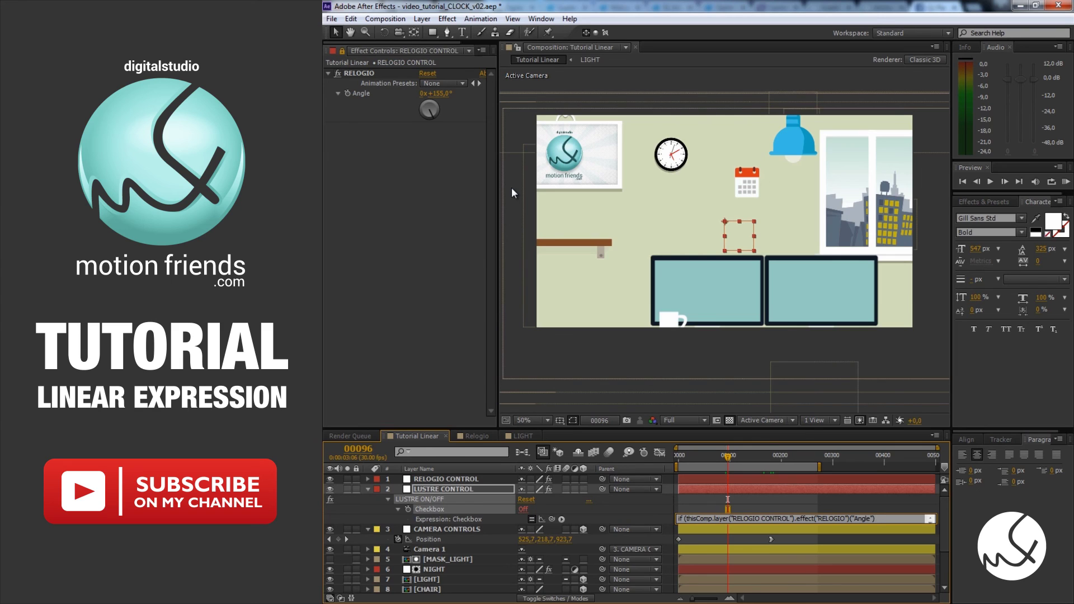
pyautogui.write('180)')
pyautogui.write(' 1 ')
pyautogui.write('else 0')
# - Commit the checkbox expression and test RELOGIO angles of 200° and 155°
pyautogui.click(732, 455)
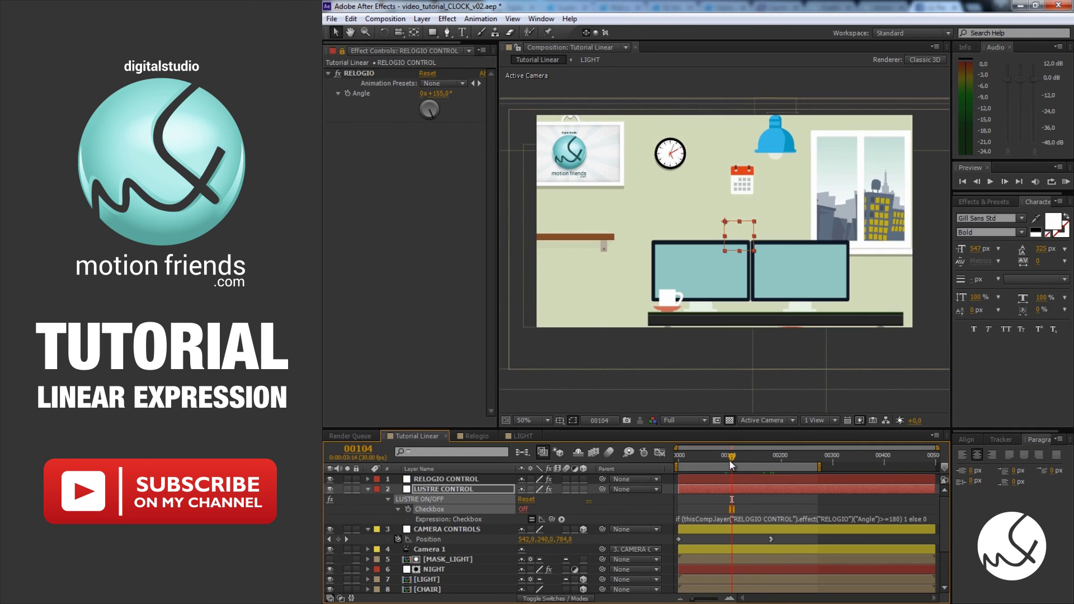
pyautogui.moveTo(732, 456); pyautogui.dragTo(731, 456)
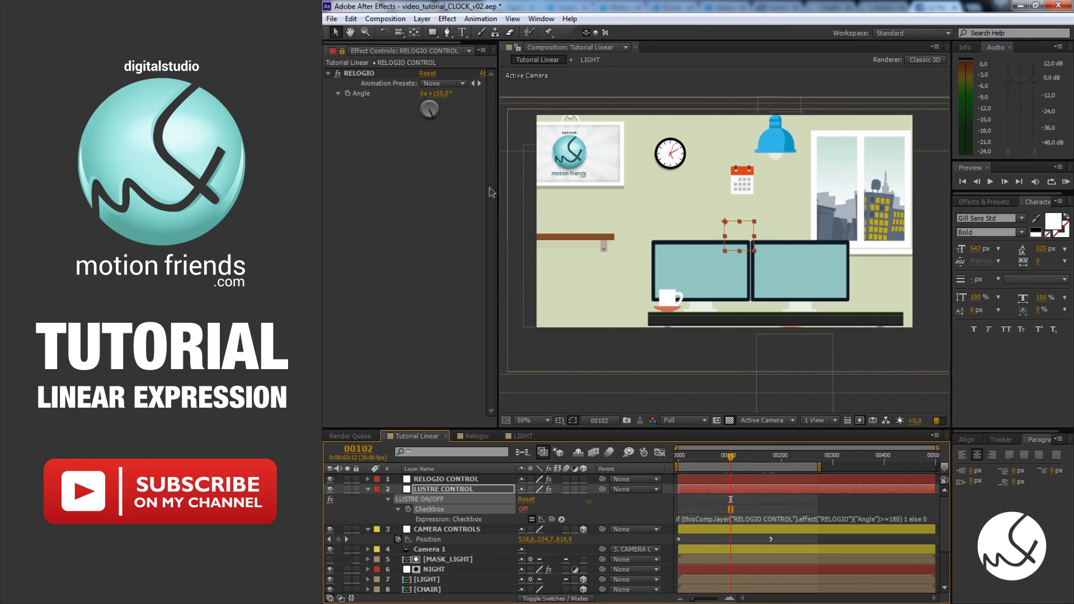
pyautogui.click(439, 93)
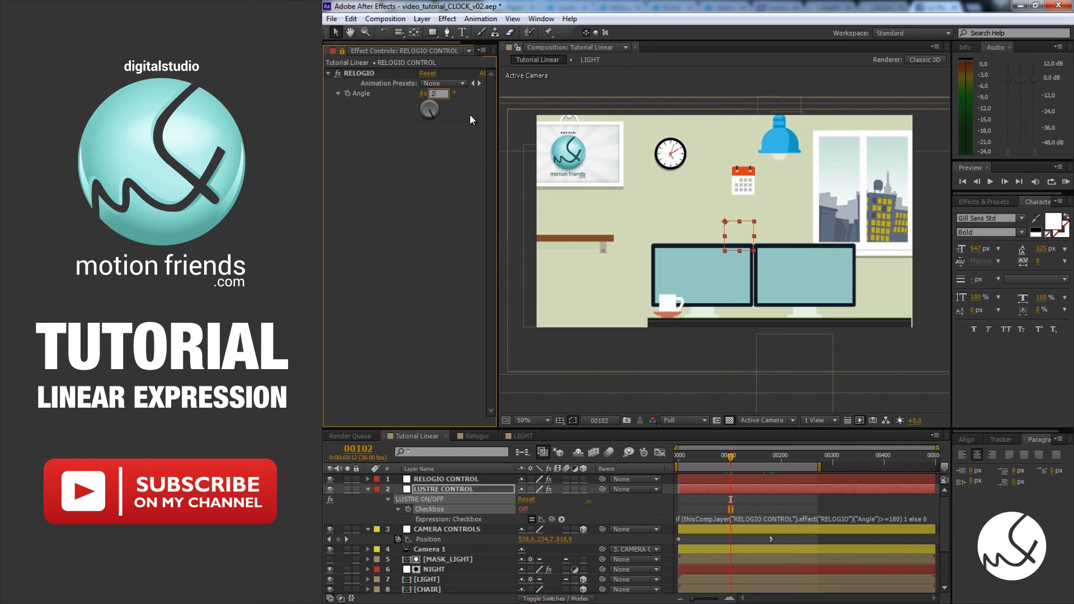
pyautogui.write('00')
pyautogui.press('Return')
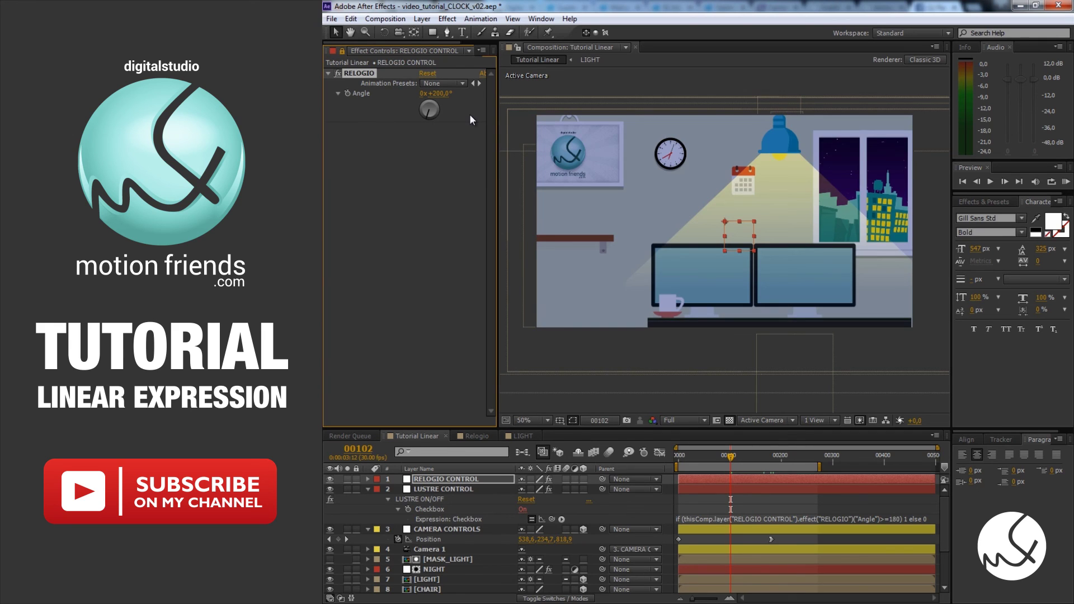
pyautogui.moveTo(743, 458); pyautogui.dragTo(758, 459)
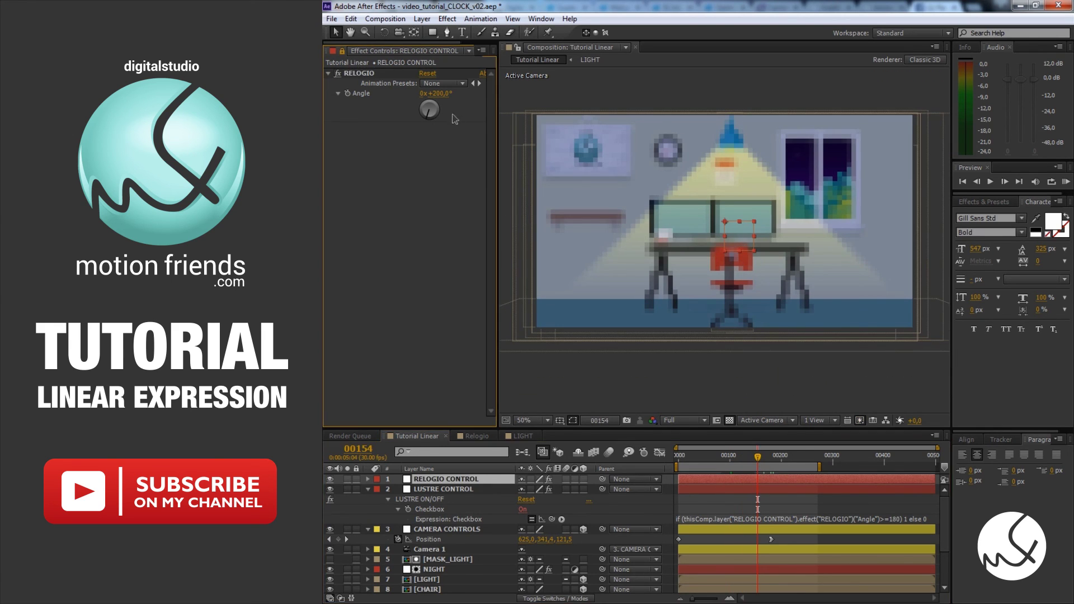
pyautogui.click(439, 94)
pyautogui.write('155')
pyautogui.press('Return')
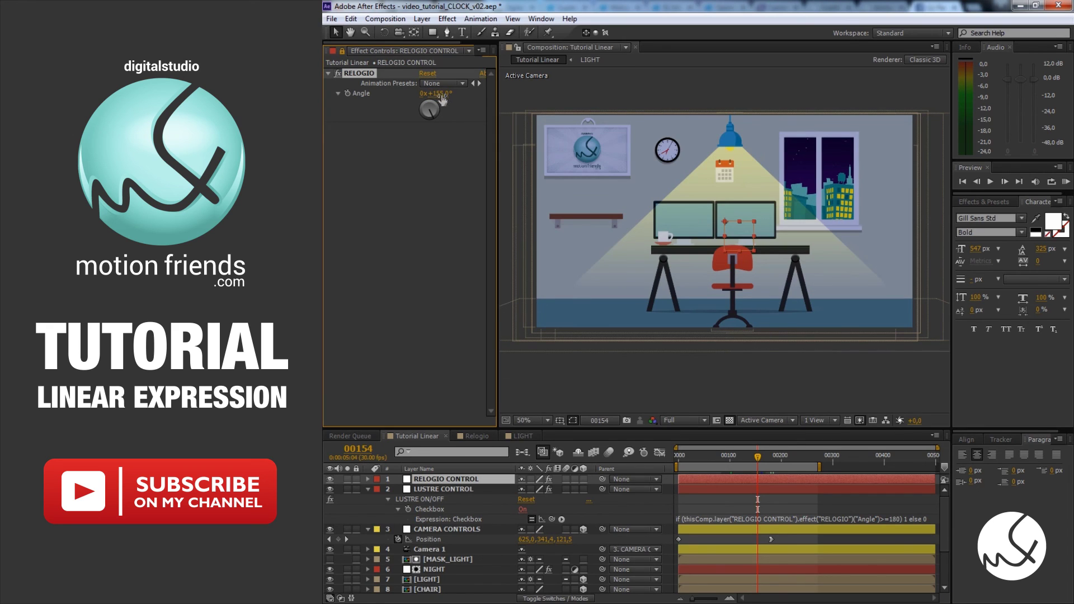
# - Set the RELOGIO angle to 255° so the lamp beam shows
pyautogui.click(442, 94)
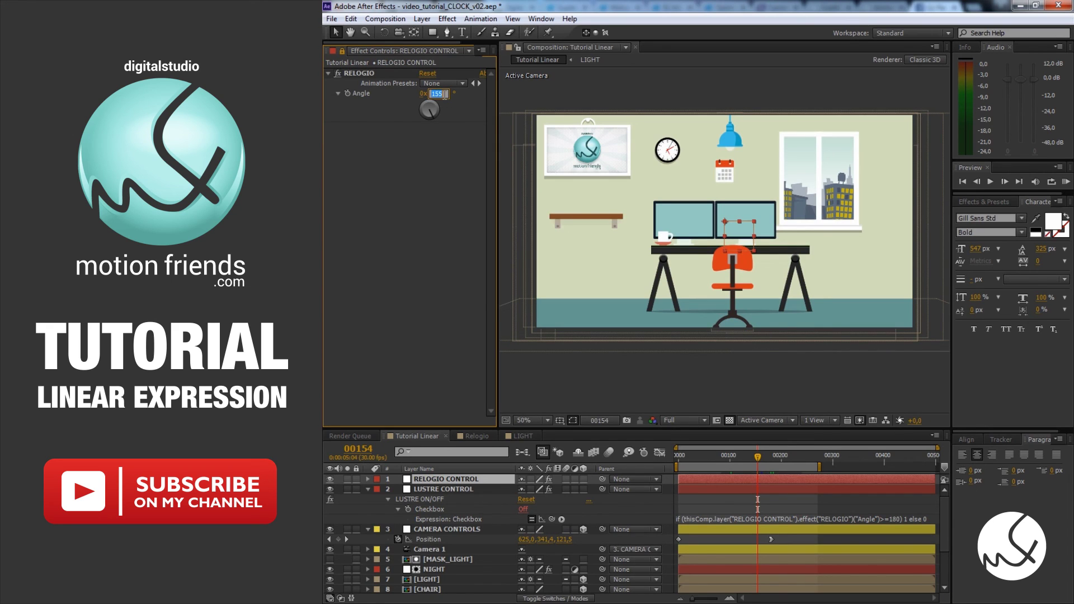
pyautogui.write('255')
pyautogui.press('Return')
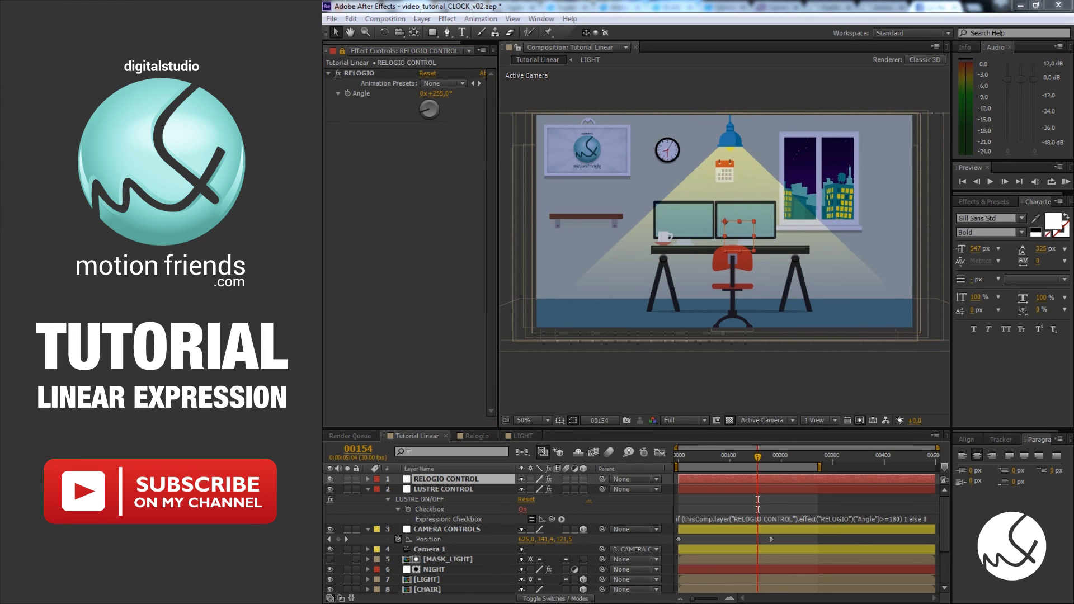
pyautogui.click(342, 51)
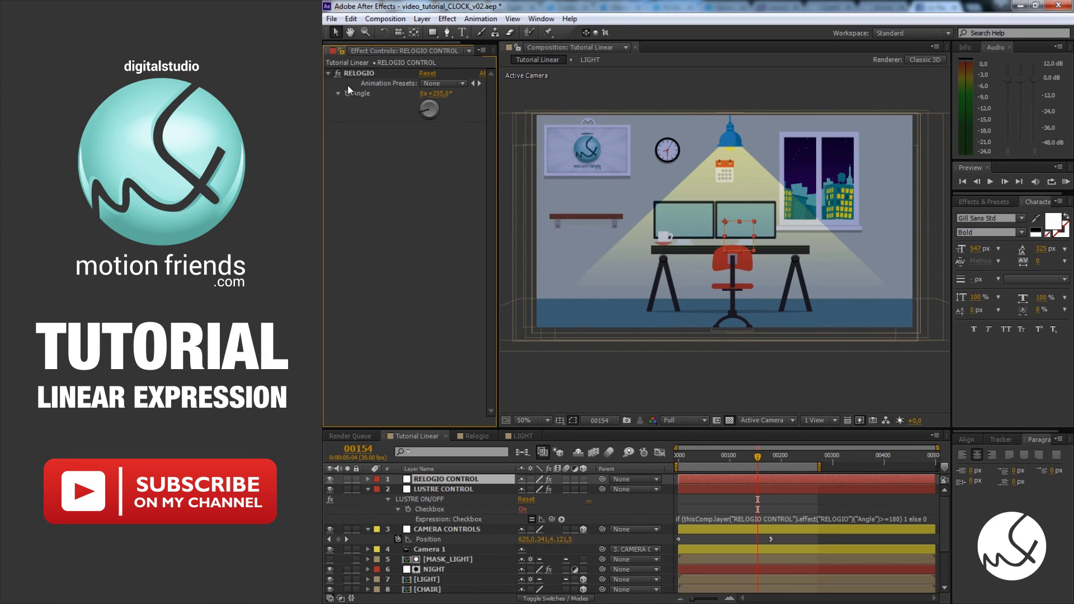
pyautogui.scroll(-3, 447, 537)
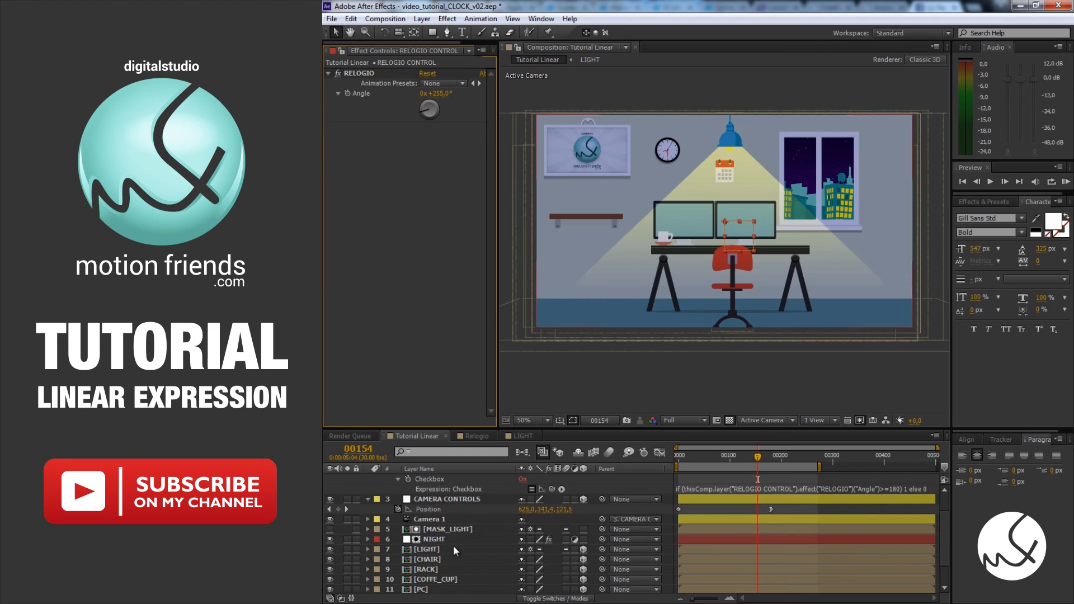
pyautogui.scroll(-3, 442, 582)
# - Open SKY's WINDOWS_NIGHT precomp, fit the view and turn off the transparency grid to see the lights
pyautogui.doubleClick(439, 584)
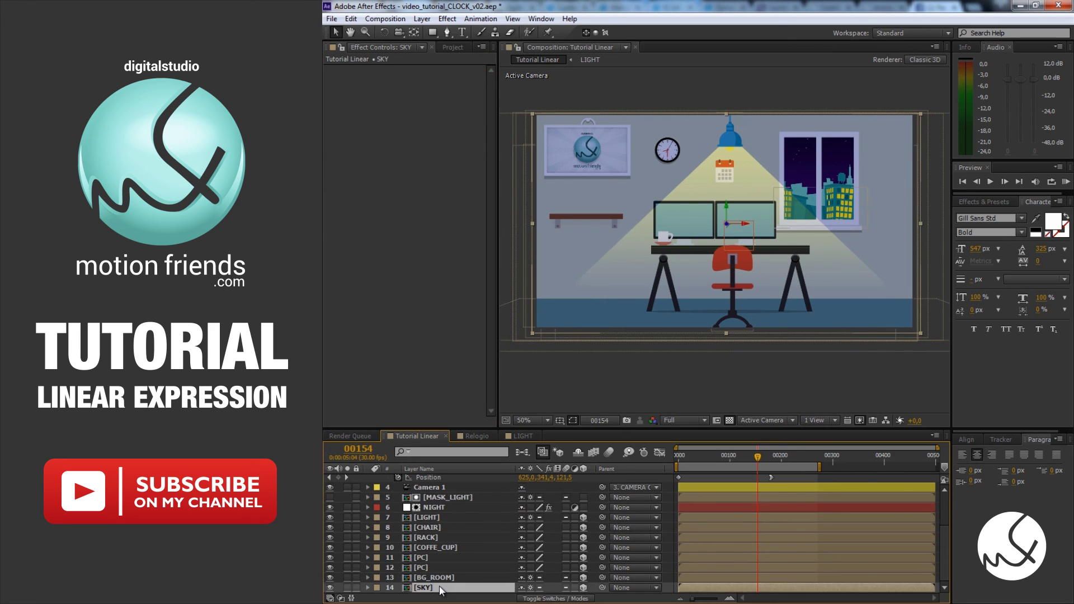
pyautogui.click(454, 480)
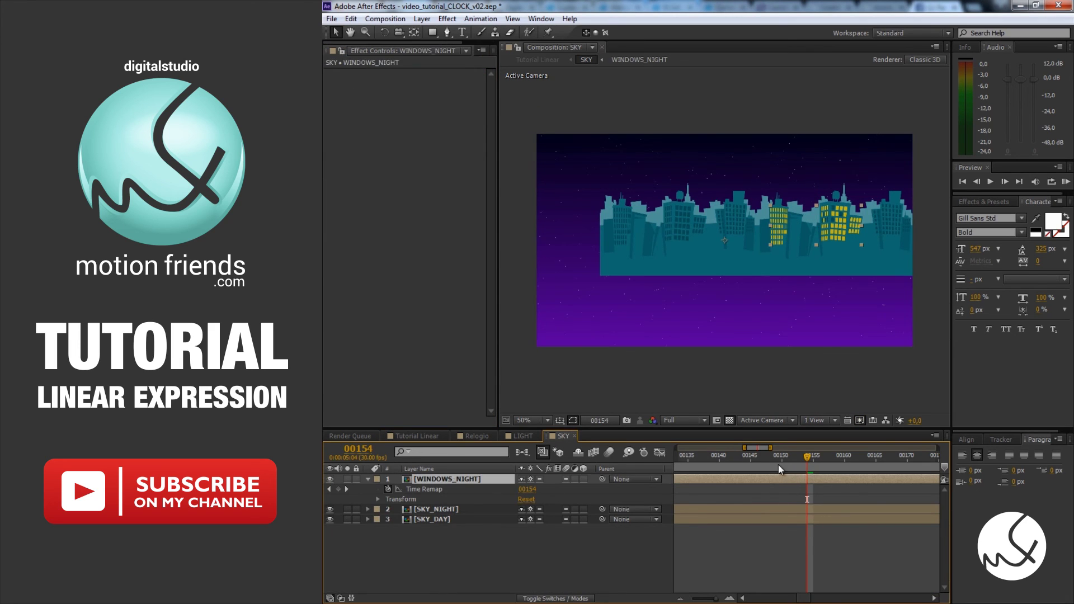
pyautogui.doubleClick(455, 479)
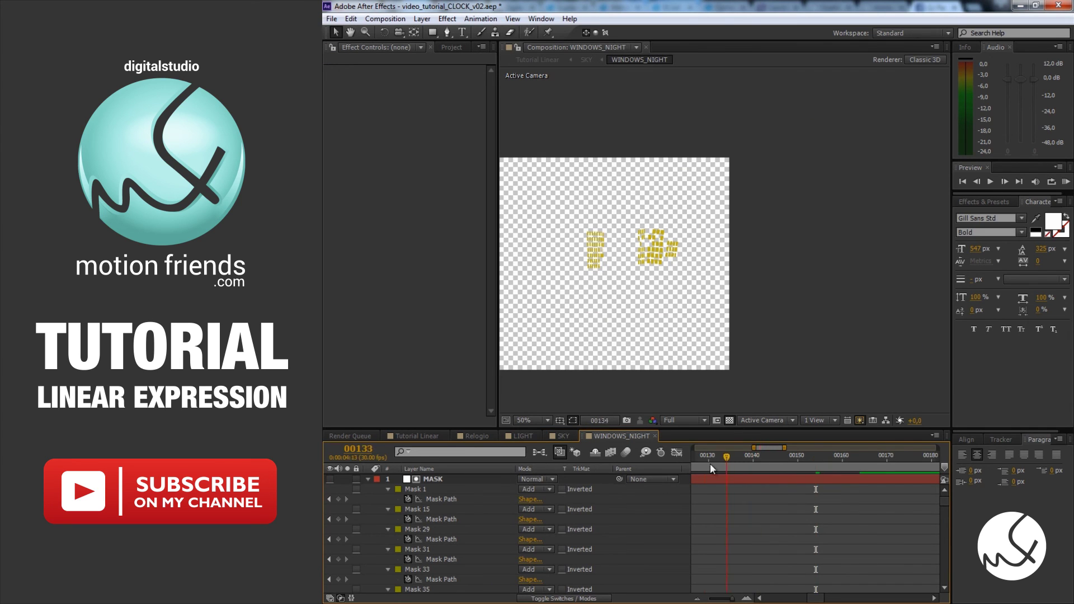
pyautogui.press('Home')
pyautogui.scroll(-5, 713, 462)
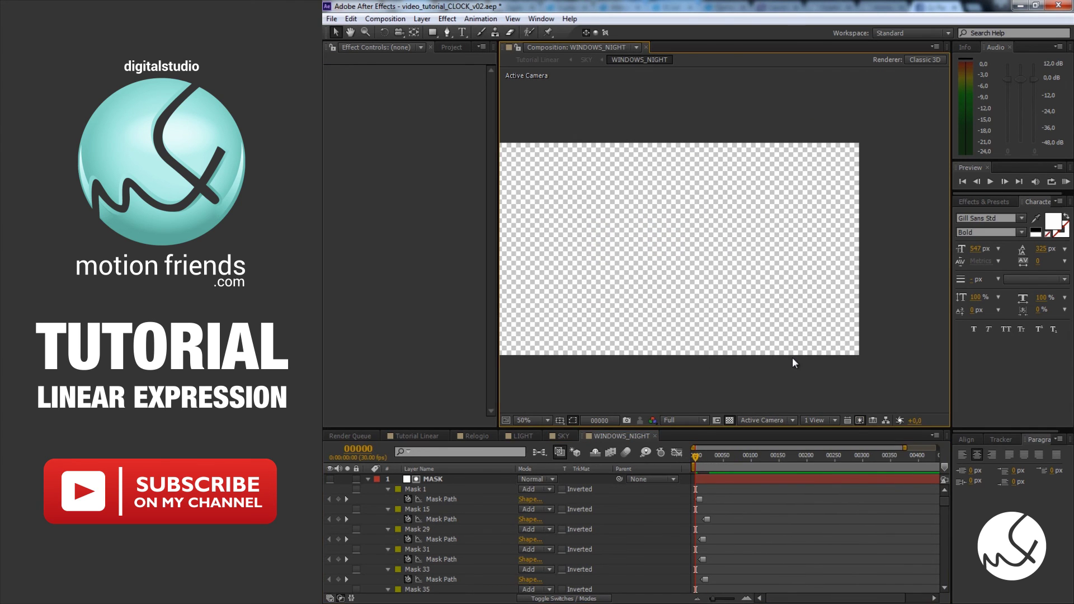
pyautogui.click(793, 357)
pyautogui.hotkey('shift', '/')
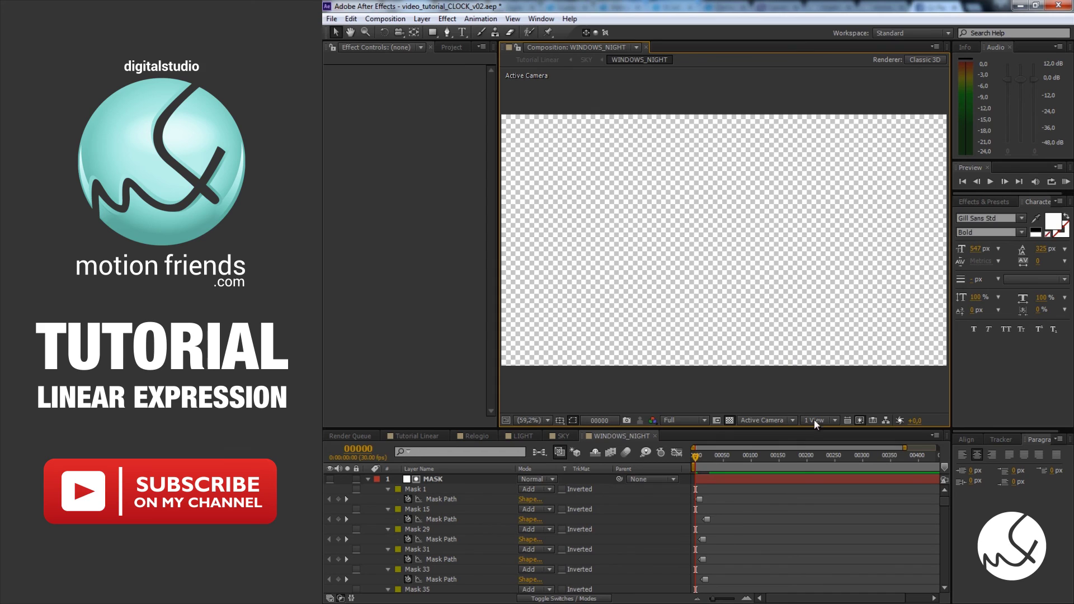
pyautogui.click(730, 420)
pyautogui.moveTo(699, 458); pyautogui.dragTo(699, 458)
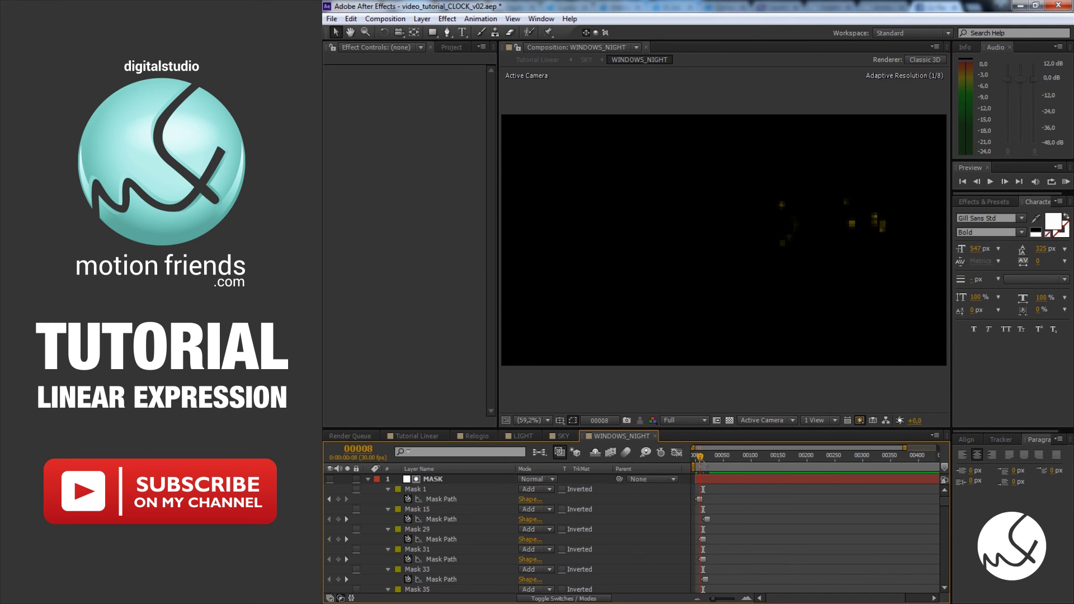
# - Close WINDOWS_NIGHT, check the lit windows at frame 33 in SKY, then return to Tutorial Linear
pyautogui.click(654, 436)
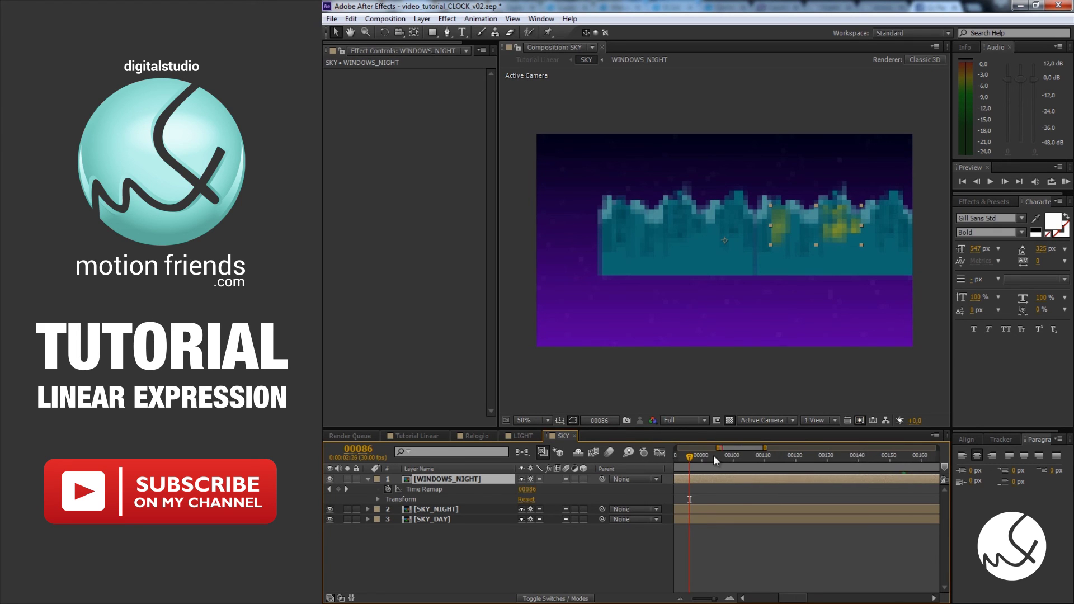
pyautogui.scroll(-5, 714, 455)
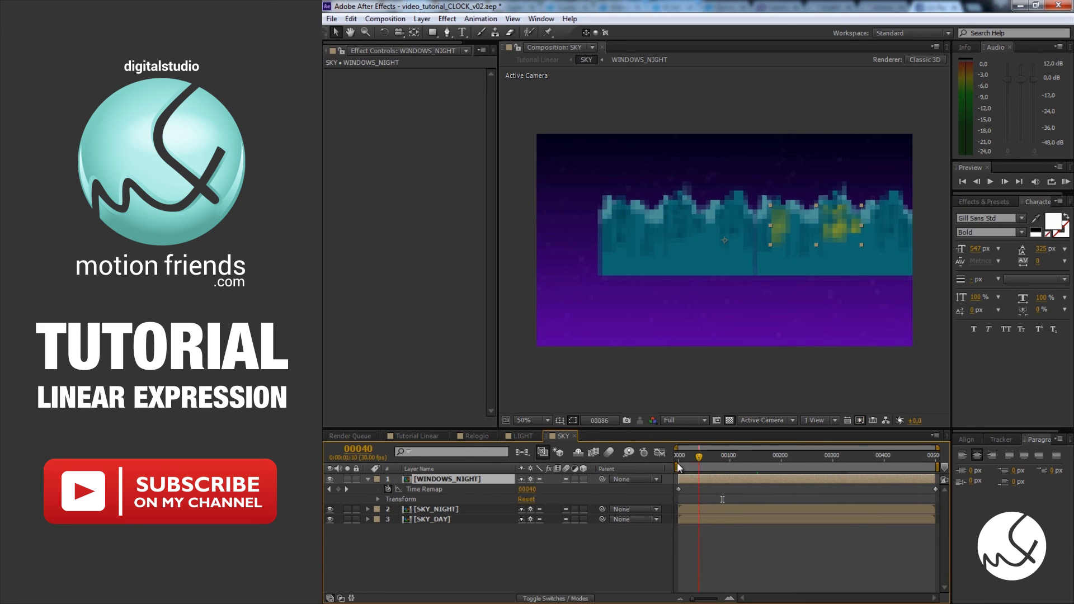
pyautogui.click(680, 457)
pyautogui.moveTo(687, 466); pyautogui.dragTo(696, 465)
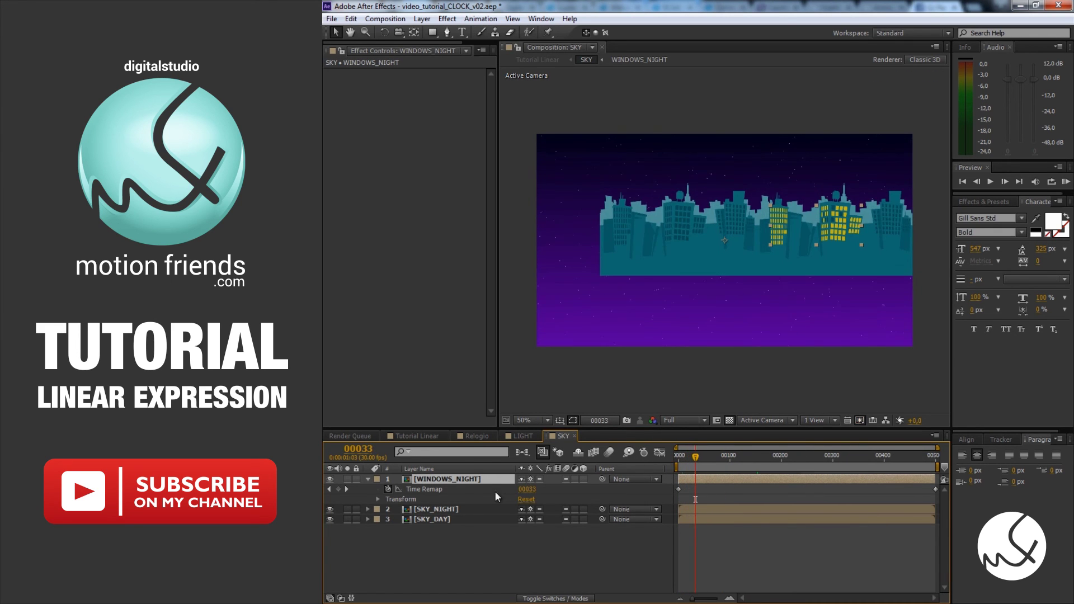
pyautogui.click(420, 436)
# - Add a Slider Control named LUZ PREDIOS to LUSTRE CONTROL, then bring up the SKY composition
pyautogui.scroll(2, 462, 536)
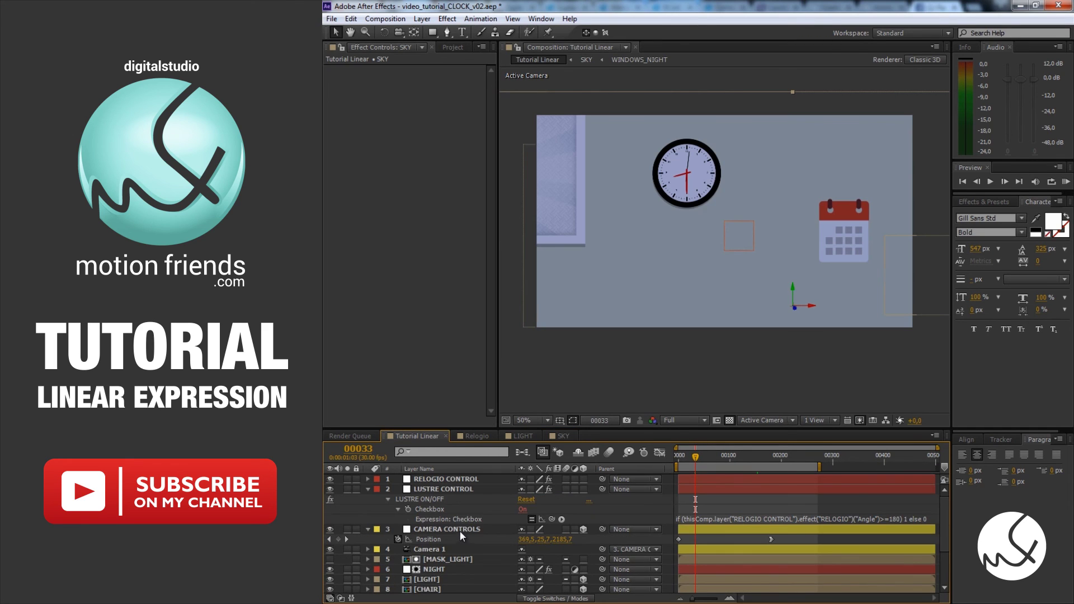
pyautogui.click(458, 491)
pyautogui.rightClick(385, 208)
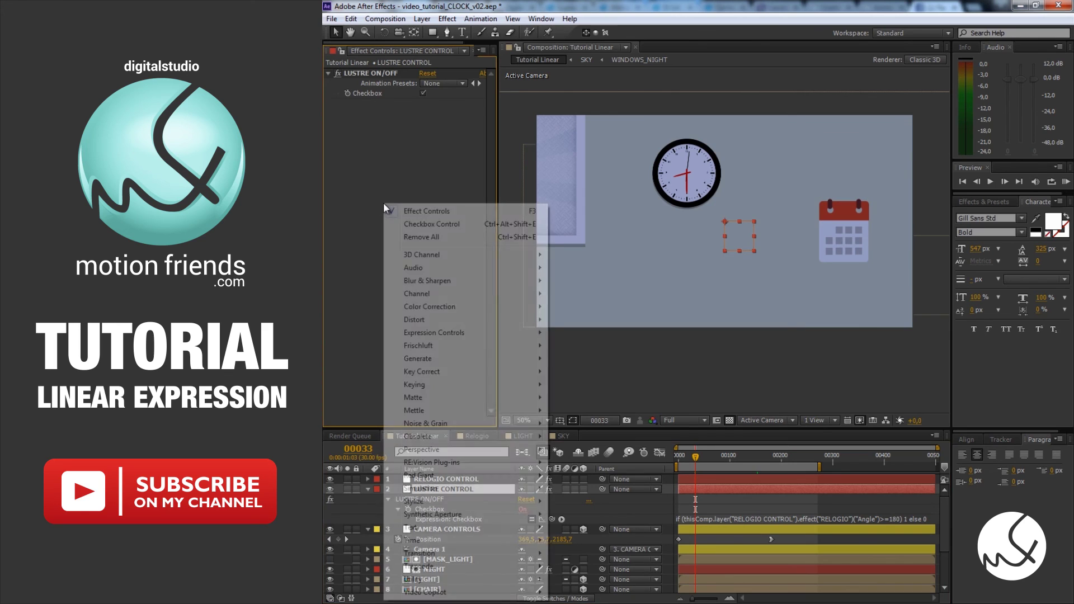
pyautogui.moveTo(487, 335)
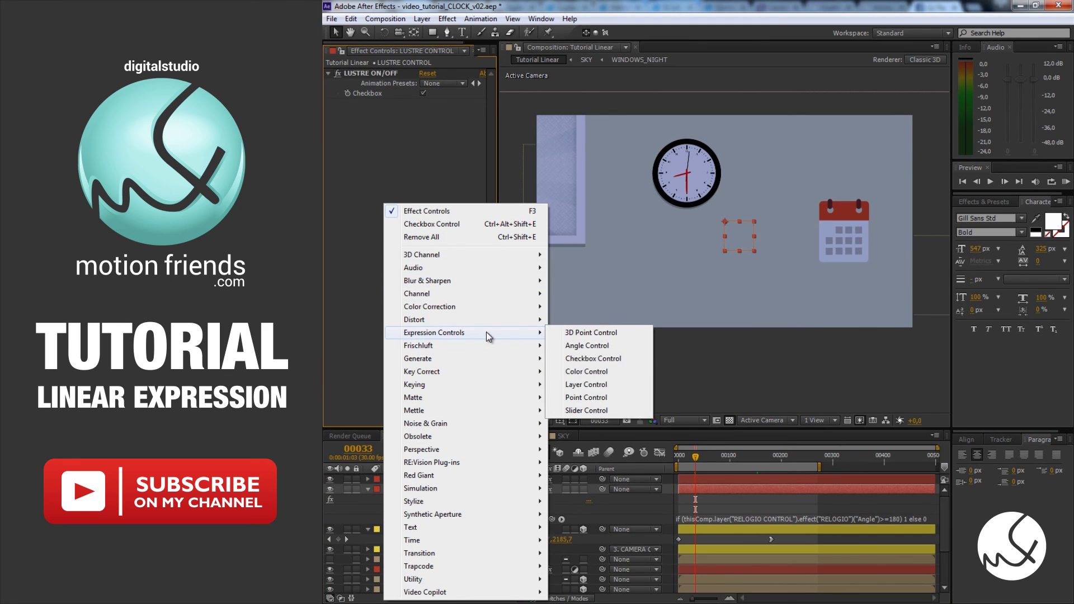
pyautogui.click(586, 410)
pyautogui.press('Return')
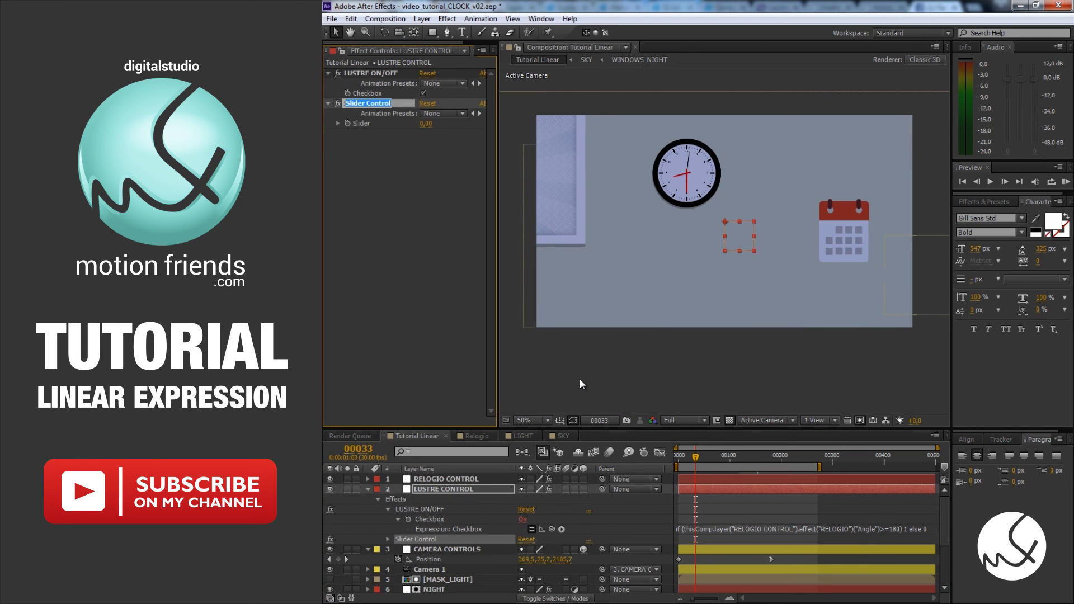
pyautogui.write('LUZ PREDIOS')
pyautogui.press('Return')
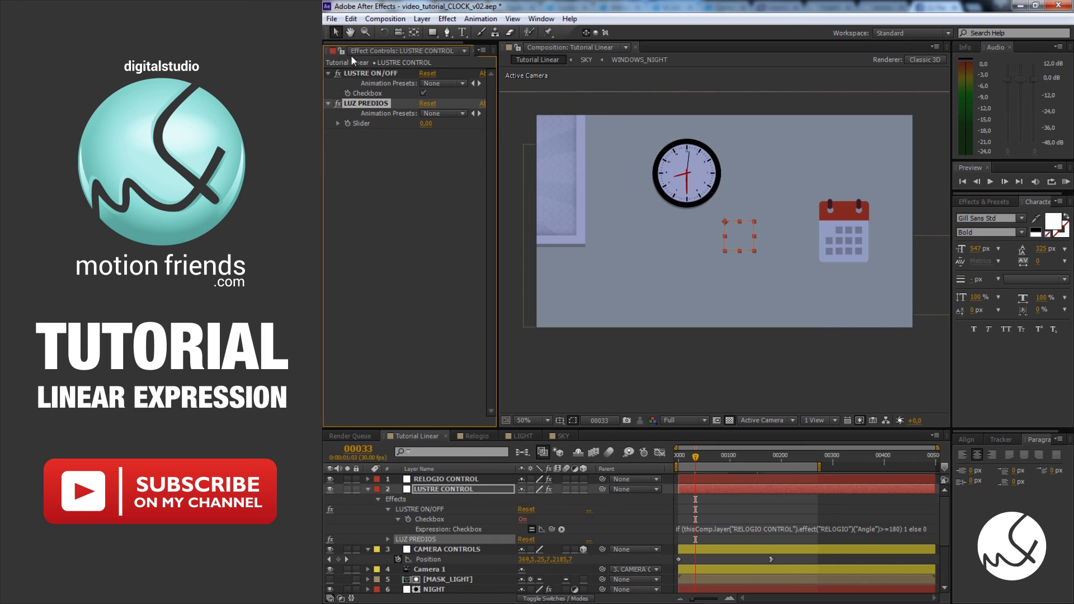
pyautogui.click(561, 437)
# - Link WINDOWS_NIGHT's Time Remap to the LUZ PREDIOS slider divided by 30, then return to Tutorial Linear
pyautogui.keyDown('alt'); pyautogui.click(387, 489); pyautogui.keyUp('alt')
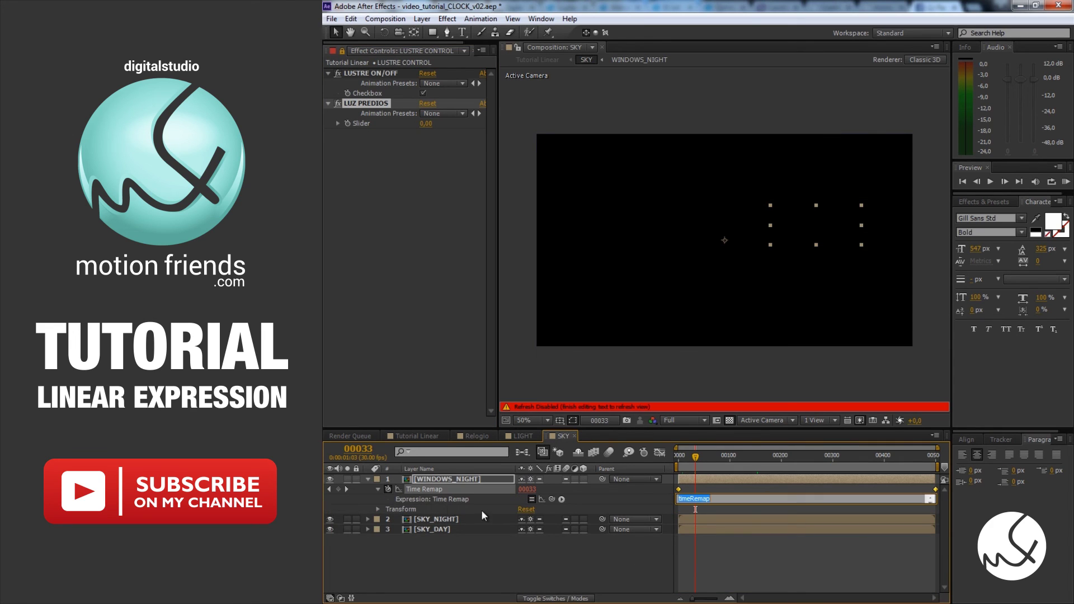
pyautogui.moveTo(551, 499); pyautogui.dragTo(359, 122)
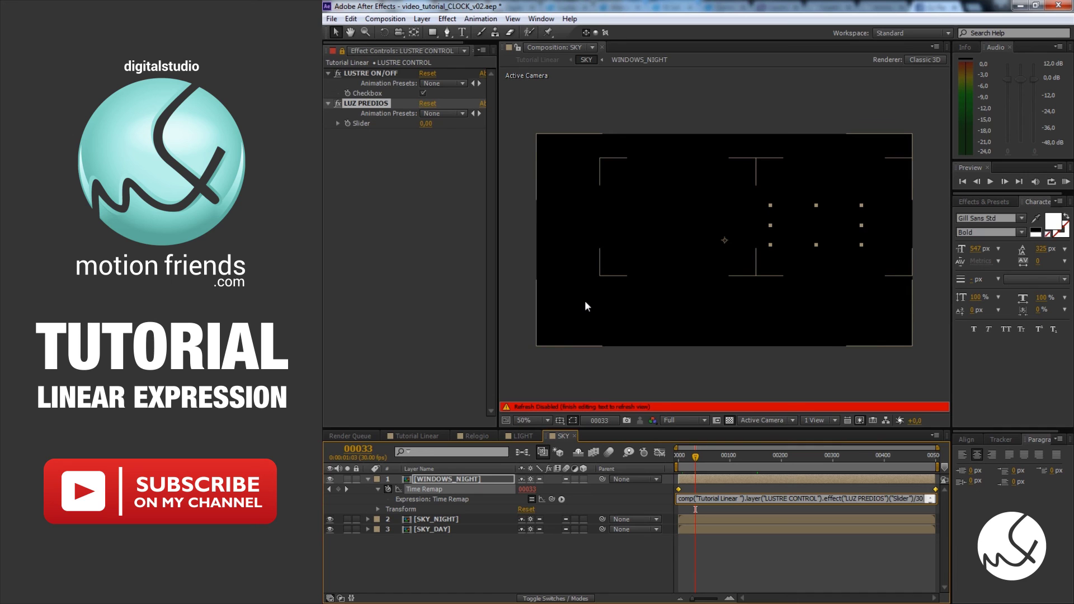
pyautogui.click(644, 570)
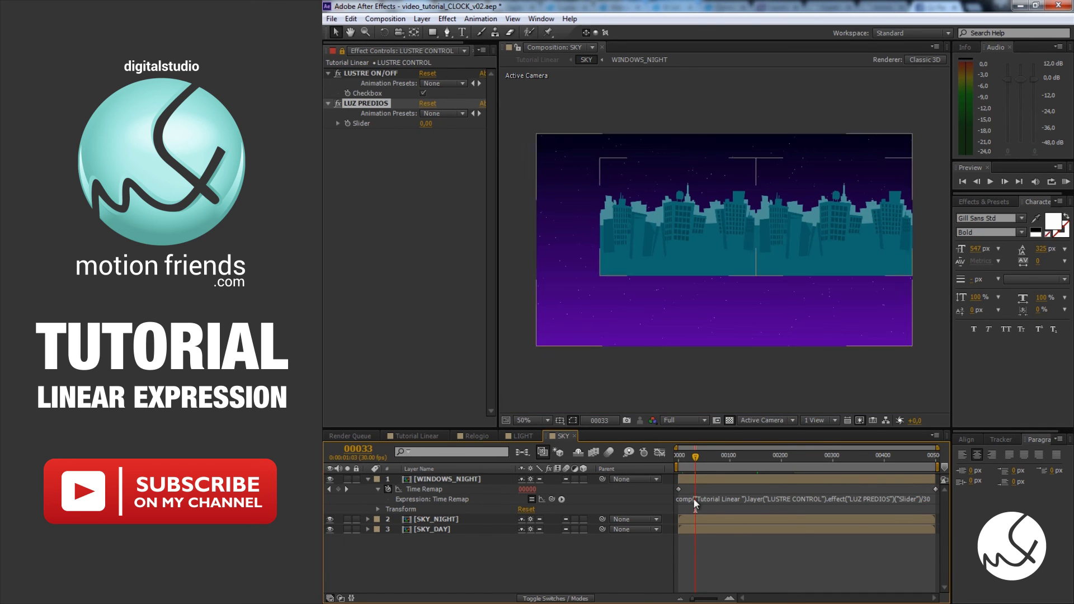
pyautogui.moveTo(696, 456); pyautogui.dragTo(693, 456)
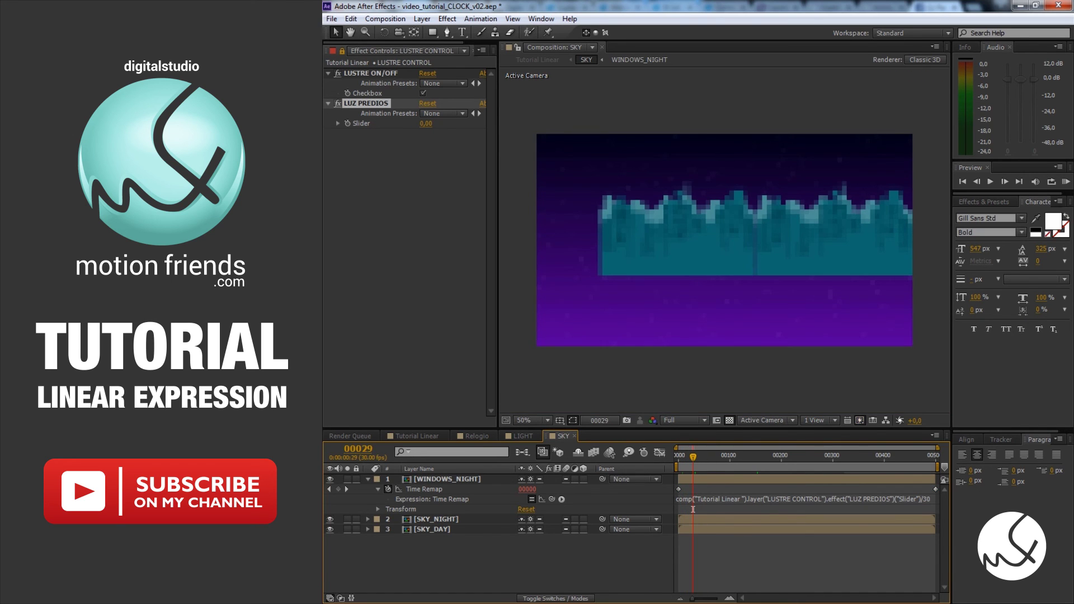
pyautogui.click(425, 438)
pyautogui.click(428, 480)
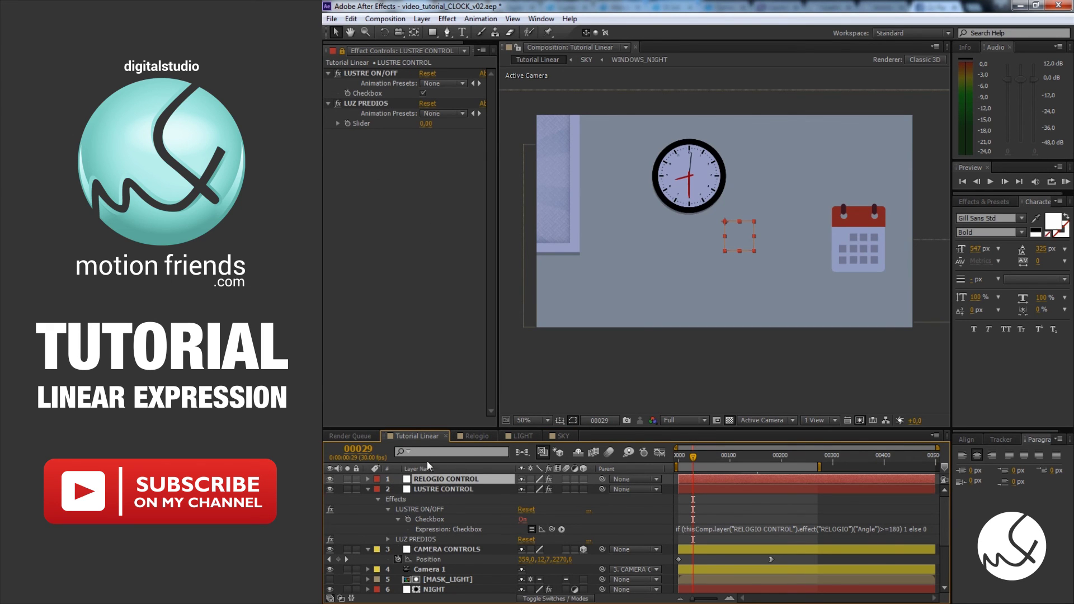
# - Drive the LUZ PREDIOS slider with linear(x,155,200,0,30) on RELOGIO's Angle and preview later frames
pyautogui.click(341, 52)
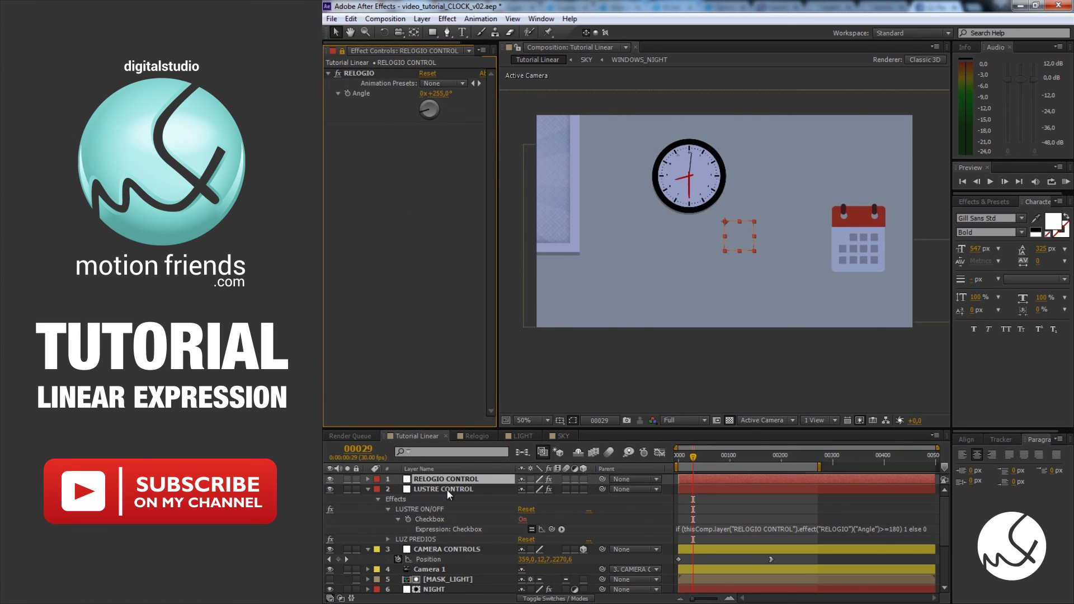
pyautogui.click(387, 539)
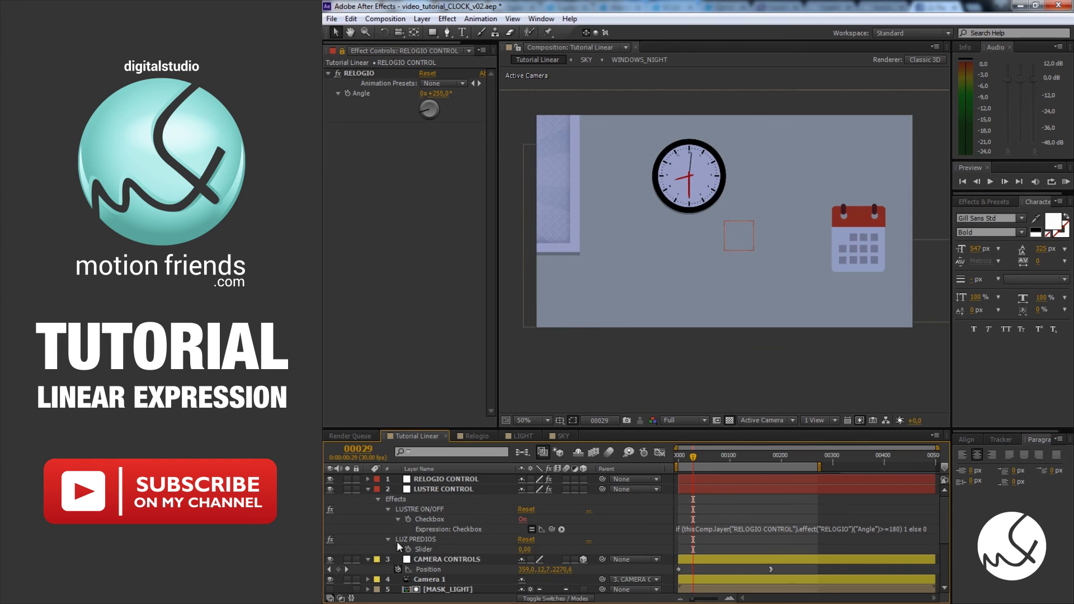
pyautogui.scroll(-2, 421, 545)
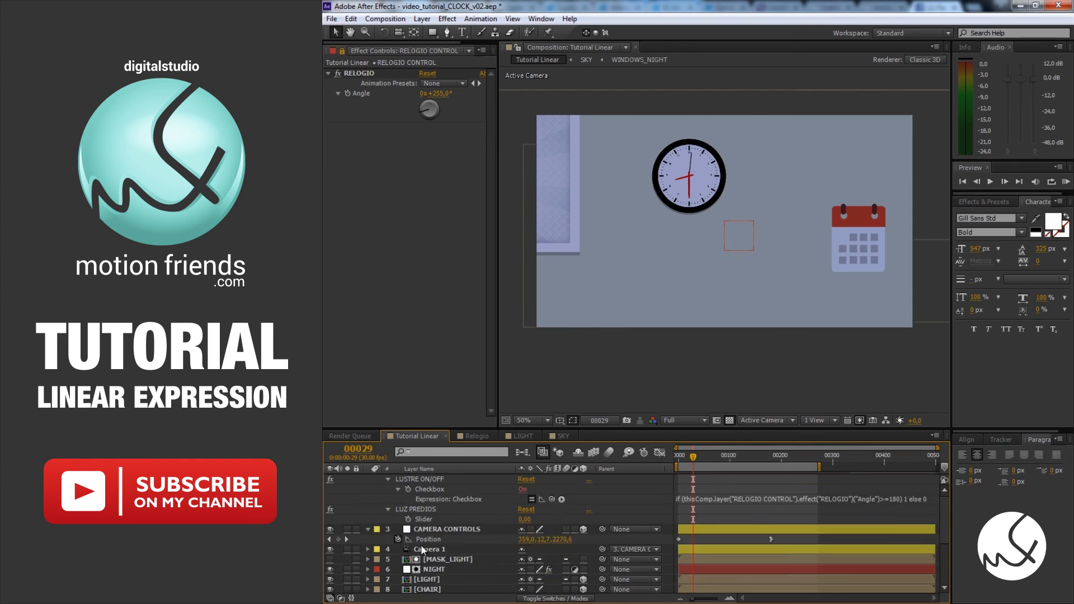
pyautogui.keyDown('alt'); pyautogui.click(408, 519); pyautogui.keyUp('alt')
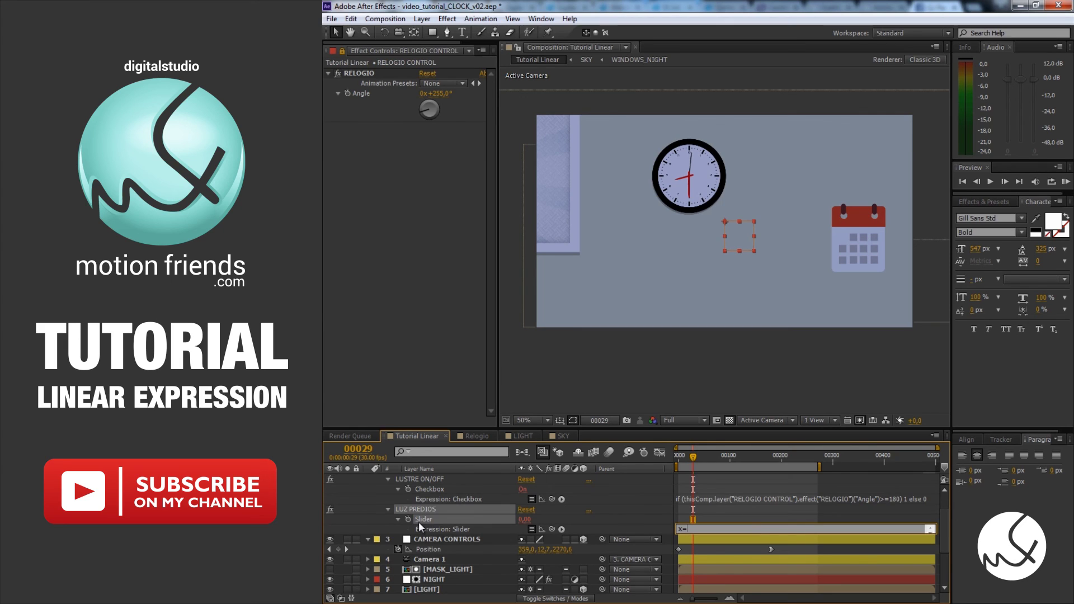
pyautogui.moveTo(551, 529); pyautogui.dragTo(362, 93)
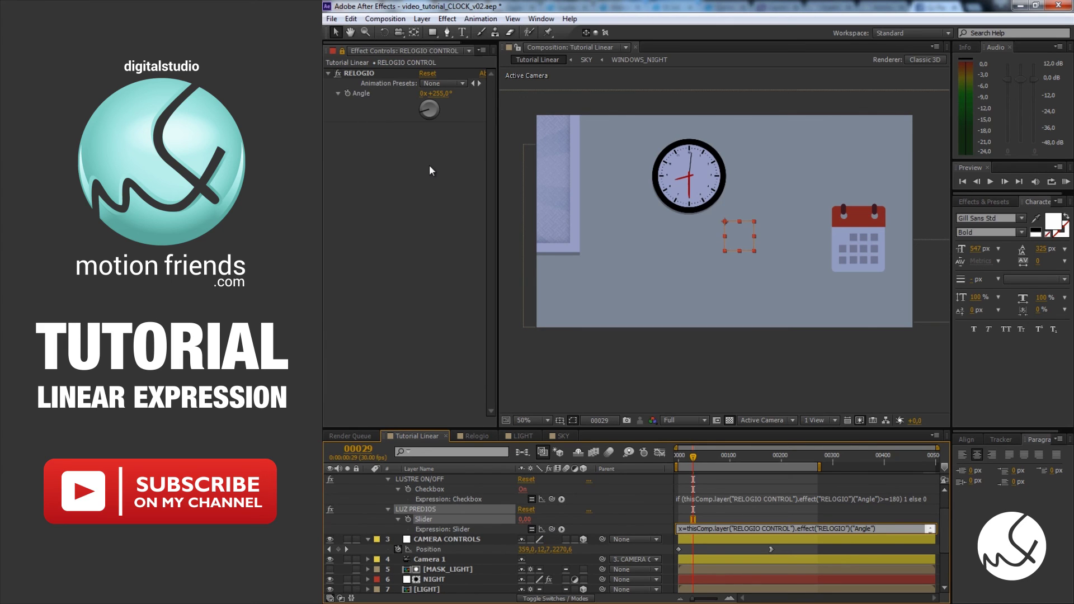
pyautogui.press('Return')
pyautogui.write('linear(x,1')
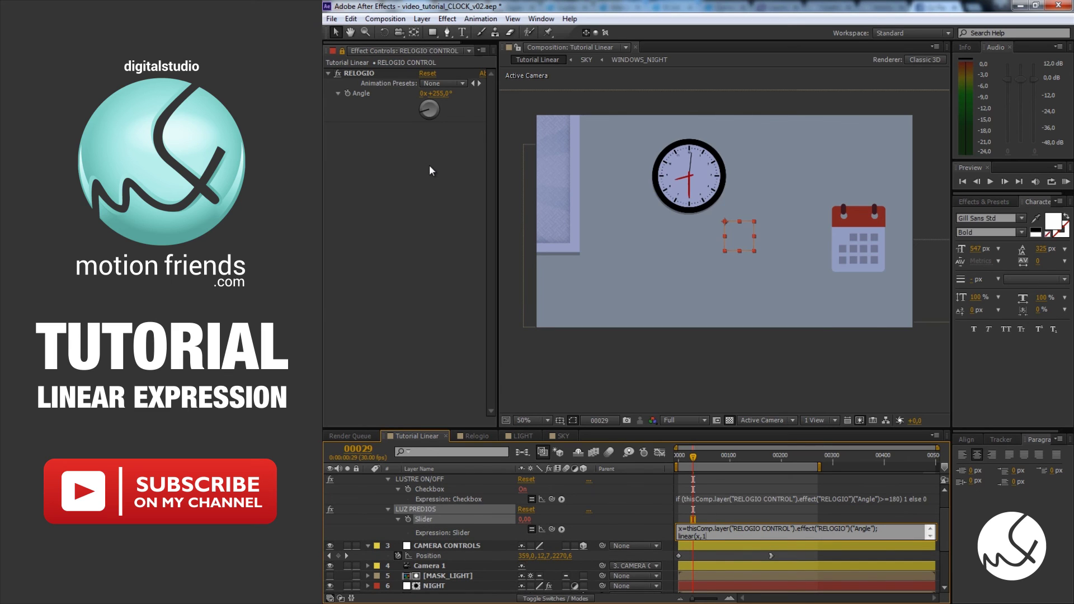
pyautogui.write('55,200,0,30);')
pyautogui.click(694, 456)
pyautogui.moveTo(701, 457); pyautogui.dragTo(771, 462)
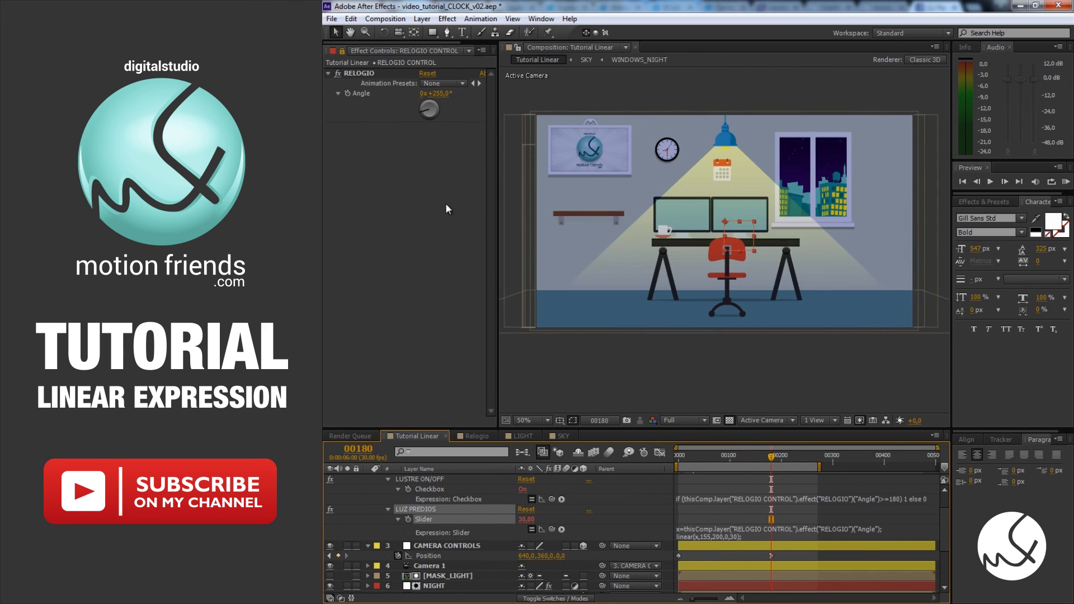
# - Test RELOGIO angles of 155°, 255° and finally 200° to check the lamp and windows
pyautogui.click(436, 93)
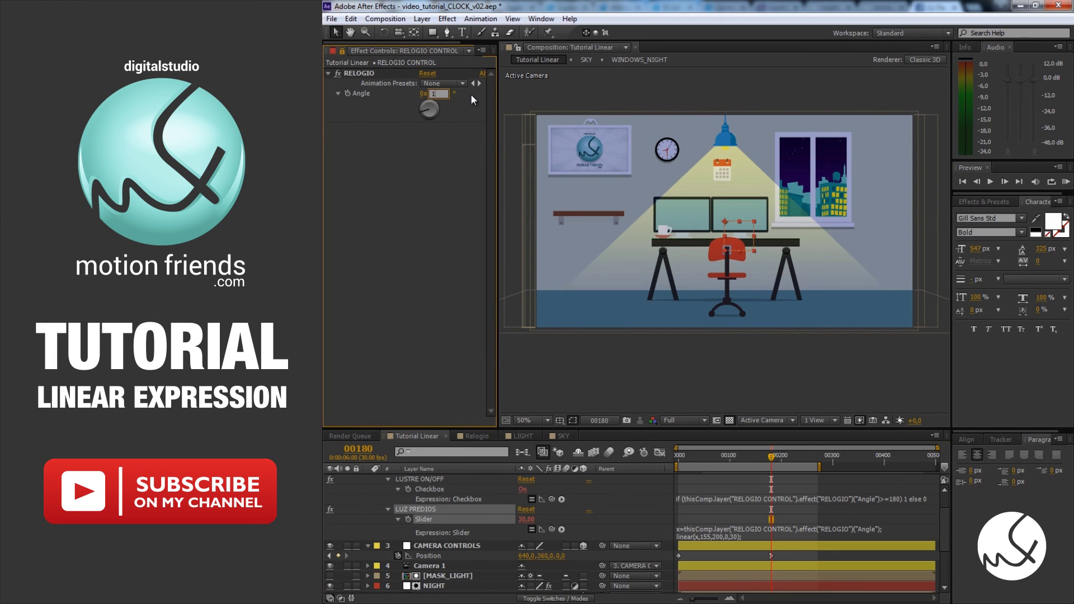
pyautogui.write('0x+155')
pyautogui.press('Return')
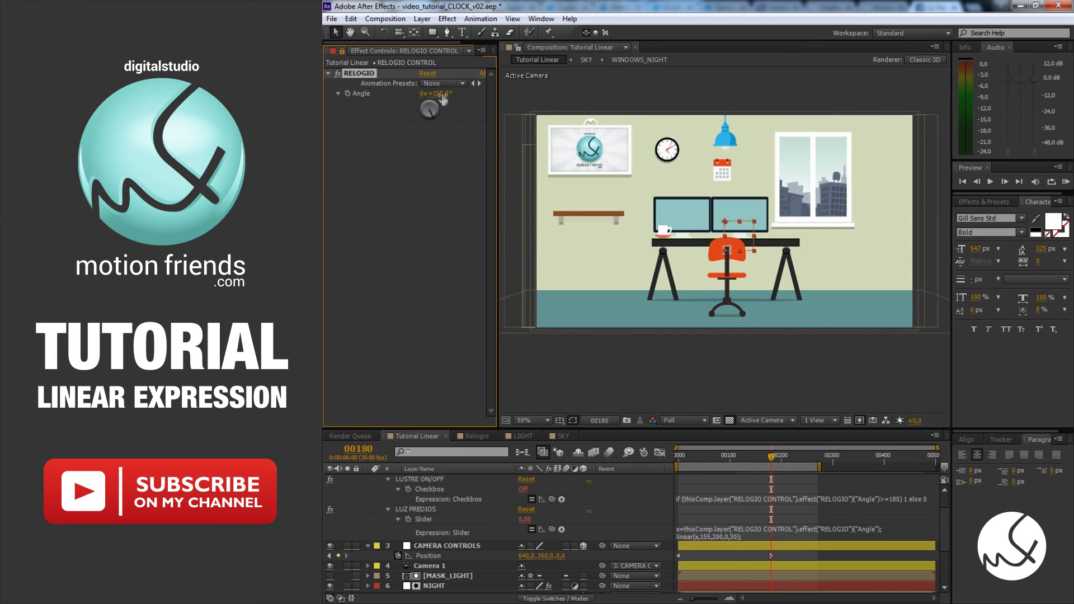
pyautogui.click(440, 94)
pyautogui.write('255')
pyautogui.press('Return')
pyautogui.click(436, 93)
pyautogui.write('200')
pyautogui.press('Return')
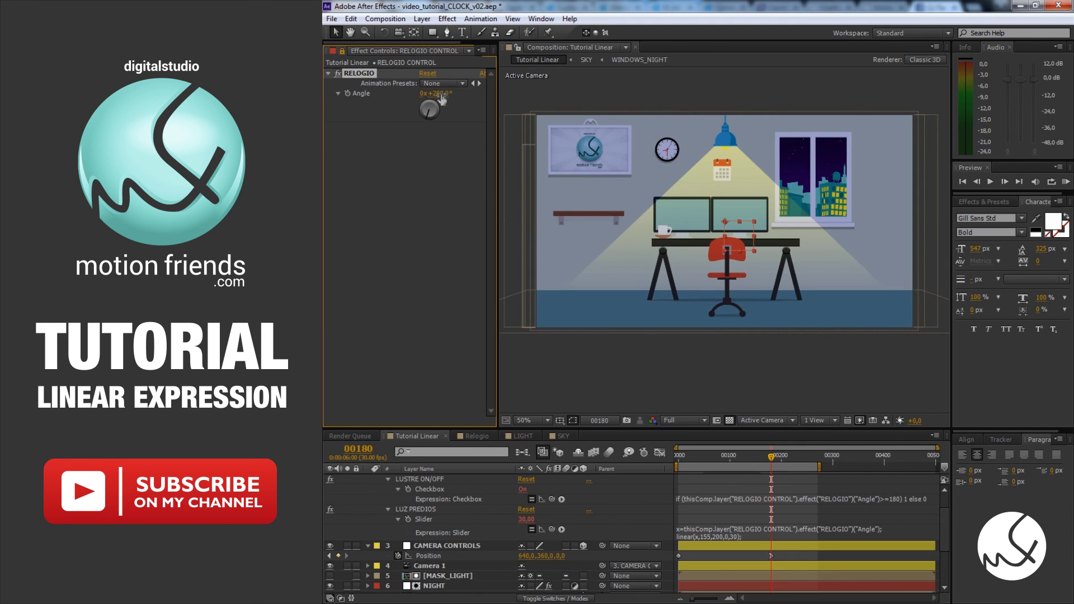
# - Collapse LUSTRE CONTROL's properties and return to the start of the timeline
pyautogui.scroll(3, 789, 527)
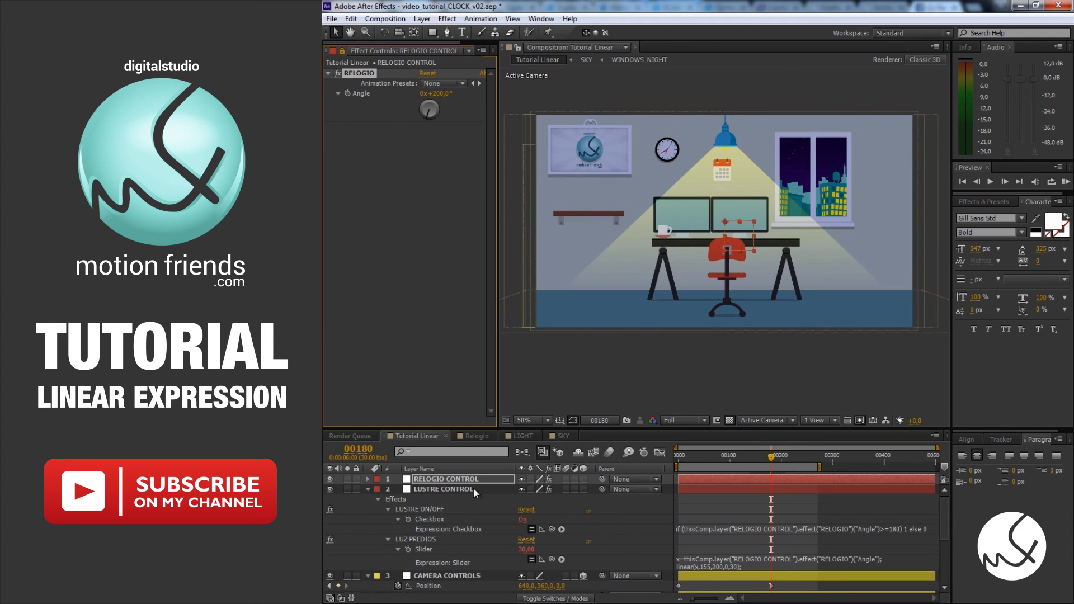
pyautogui.click(368, 489)
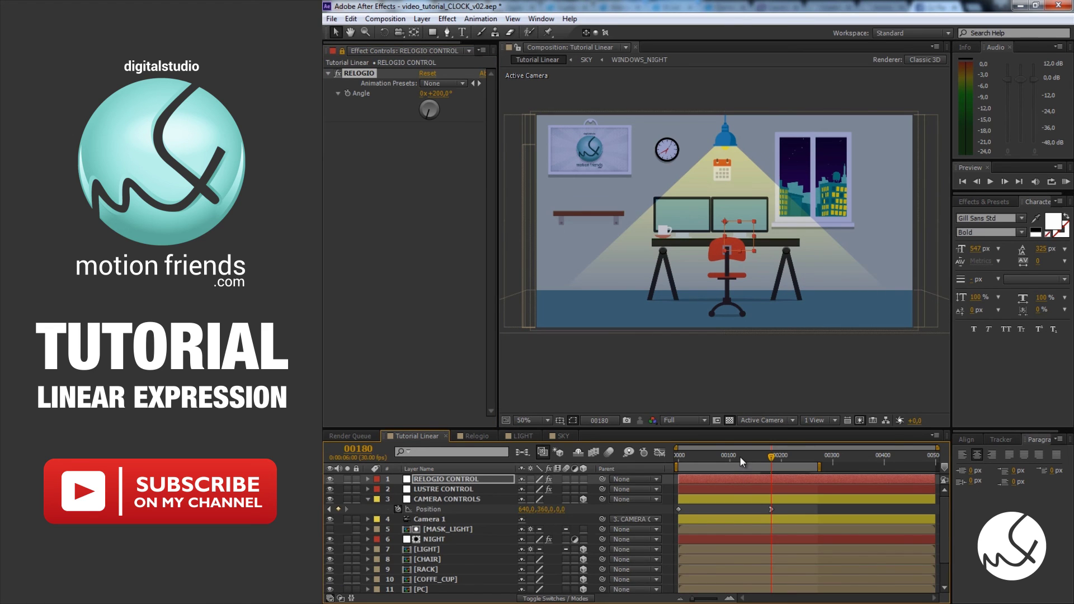
pyautogui.moveTo(739, 455); pyautogui.dragTo(670, 455)
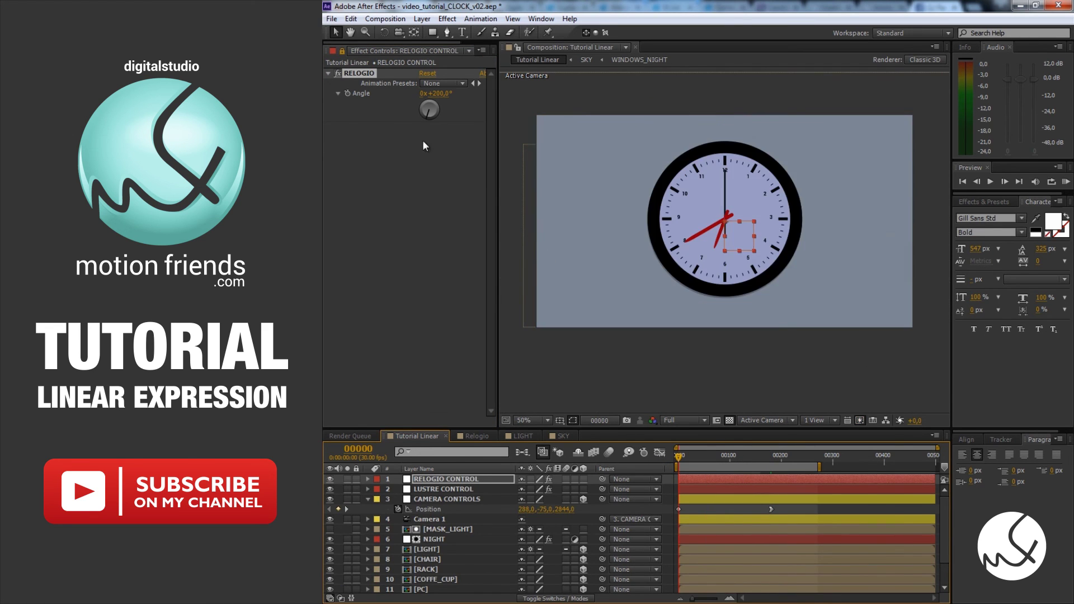